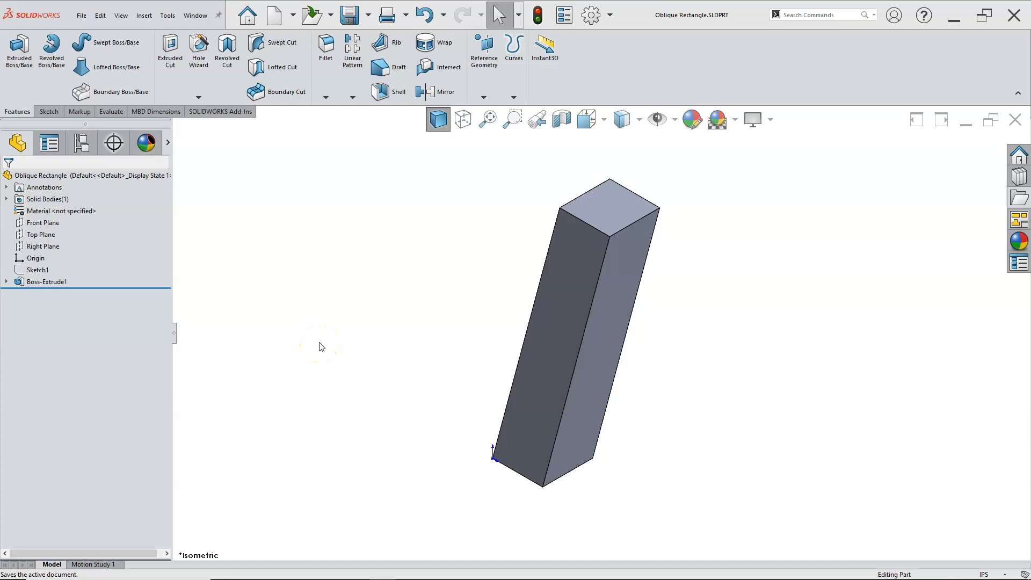
Turn the existing prism to the front view, and create a new part document.
click(343, 348)
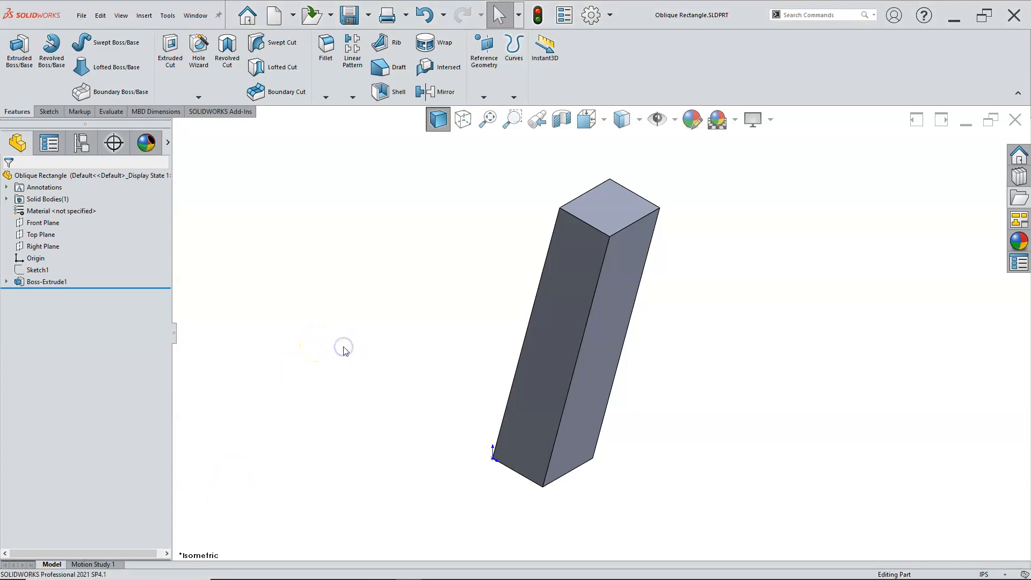
key(ctrl+1)
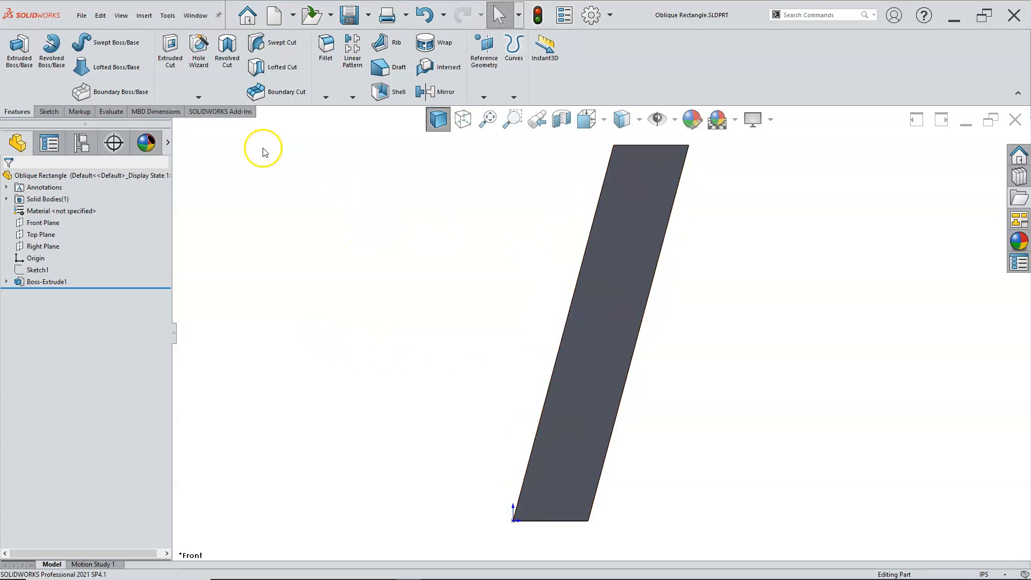
click(83, 17)
click(95, 39)
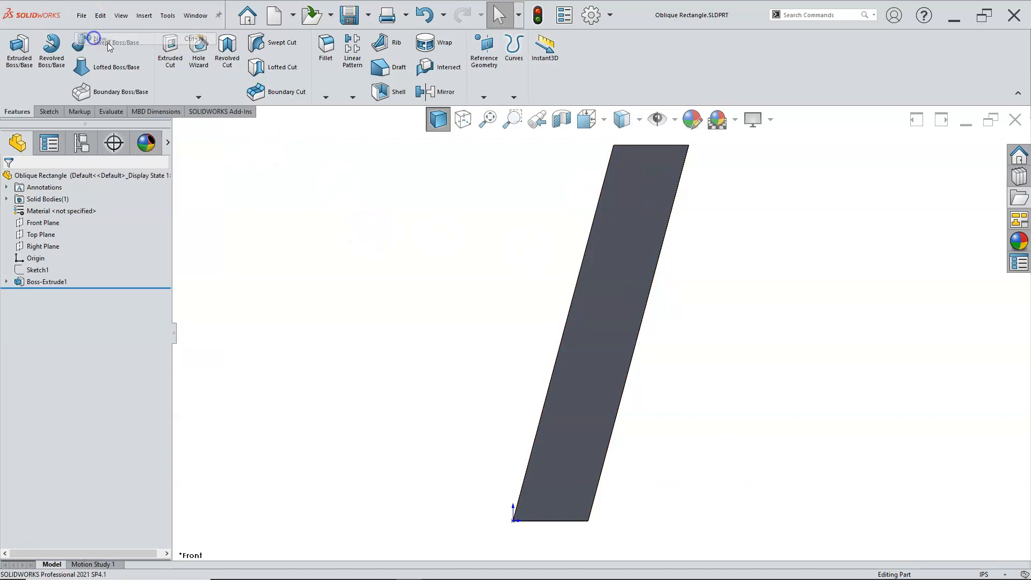
click(216, 203)
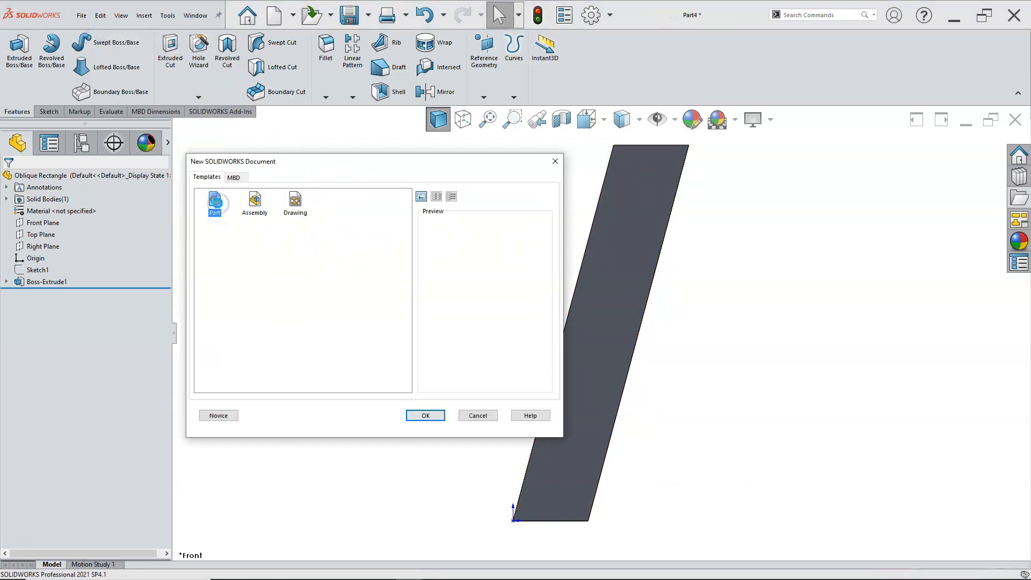
double_click(218, 204)
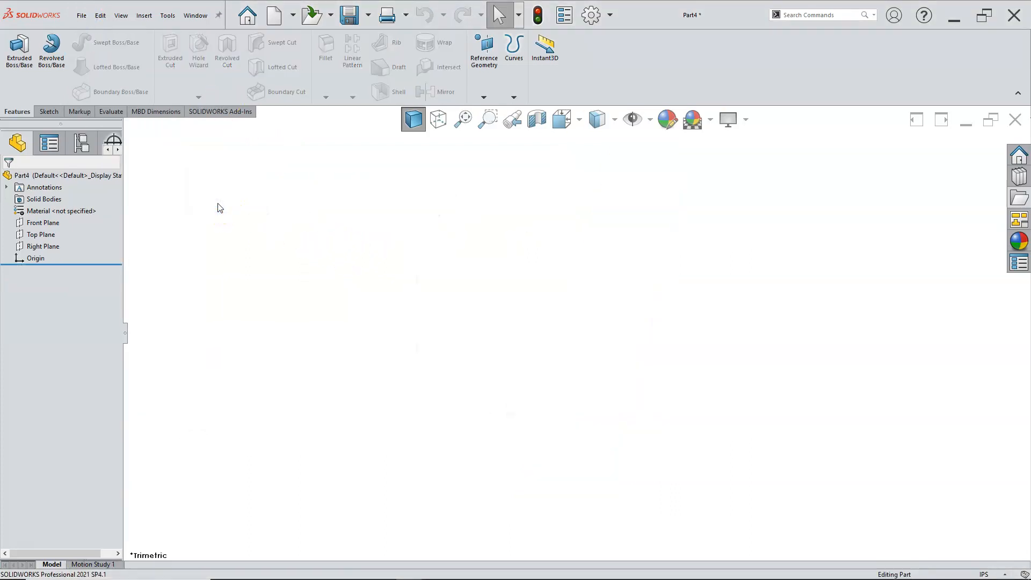
Sketch a right-leaning parallelogram on the Front Plane from the origin, about 1.22 in wide and 3.72 in high, with a horizontal base.
click(51, 222)
click(55, 204)
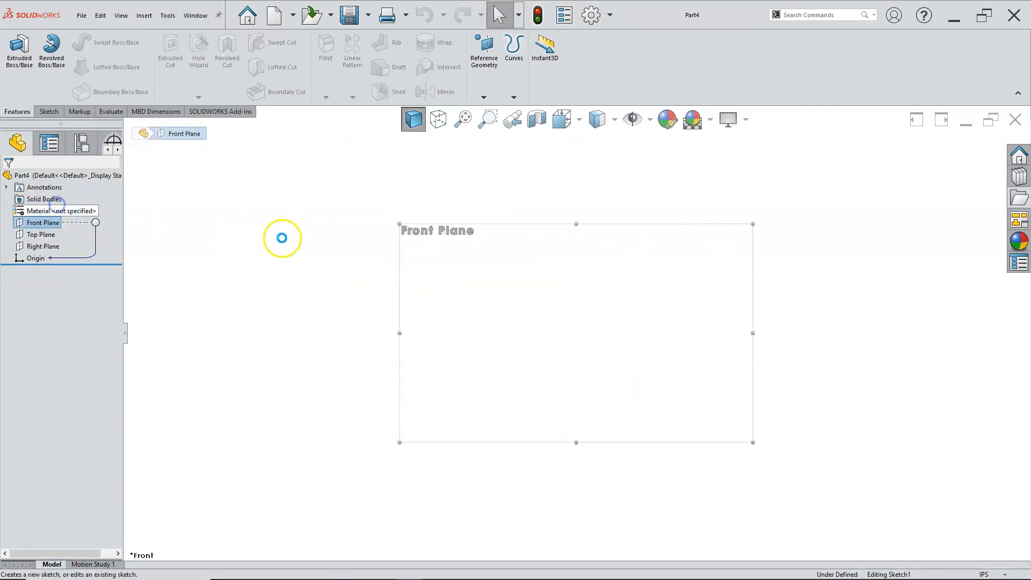
click(99, 67)
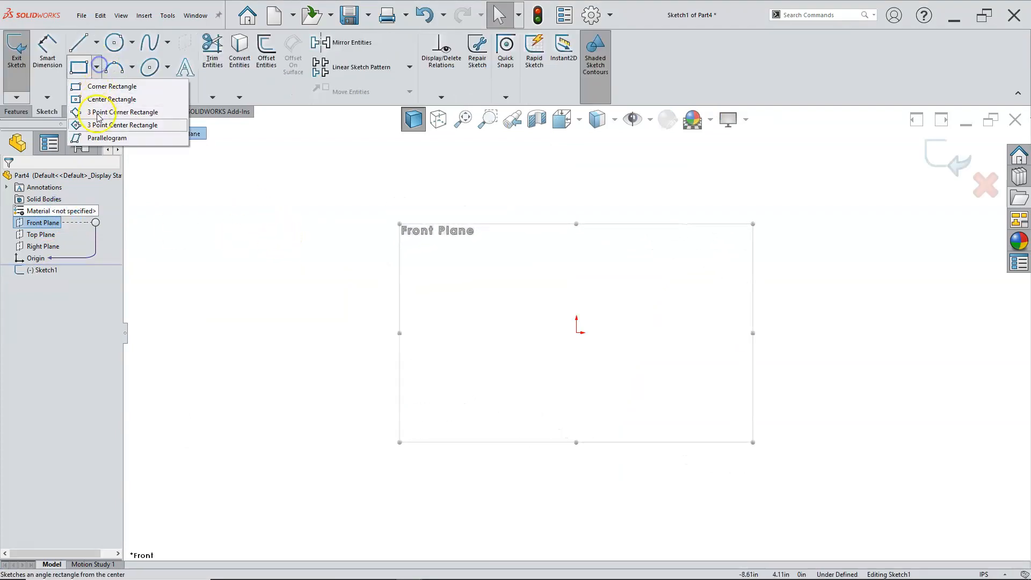
click(107, 138)
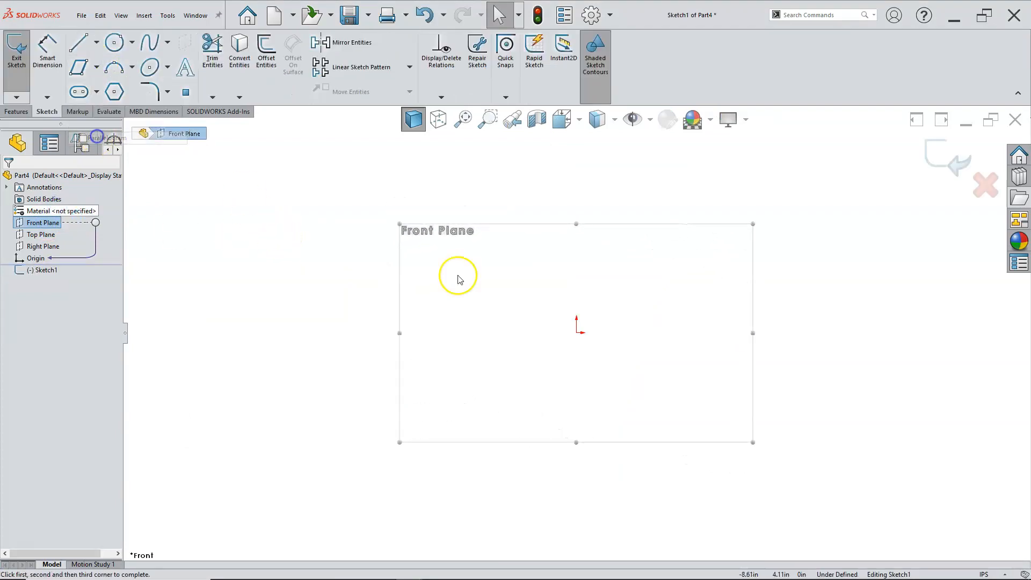
click(576, 333)
click(638, 333)
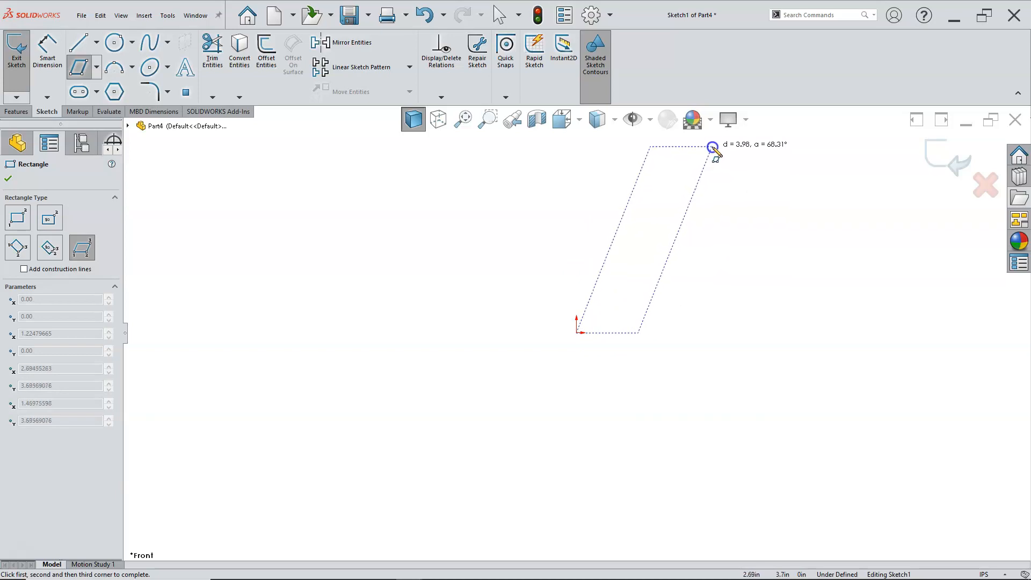
click(714, 145)
scroll(708, 184, down, 2)
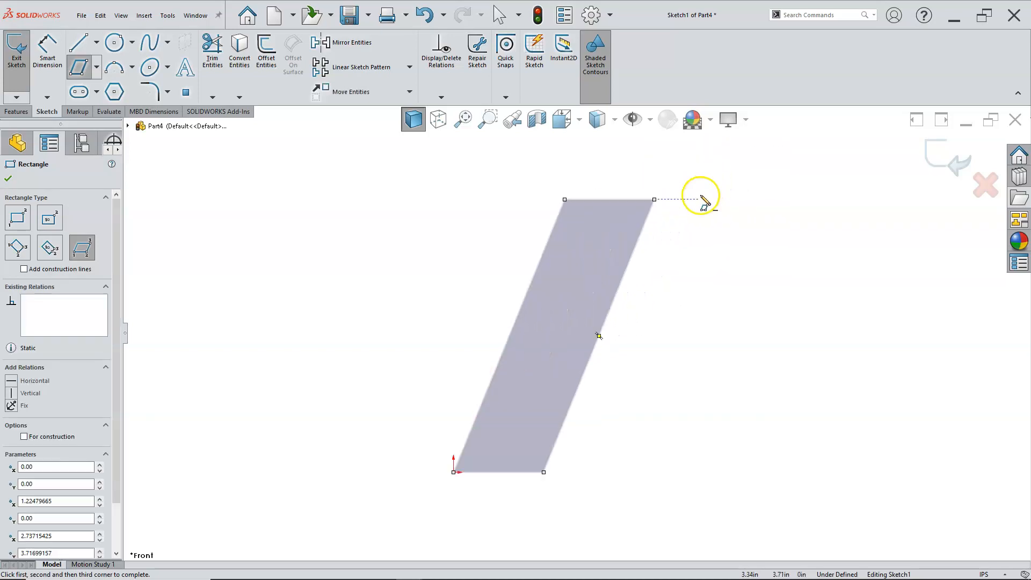
Dimension the angle between the parallelogram's base and its slanted side at the origin as 60 degrees.
right_click(698, 201)
click(805, 188)
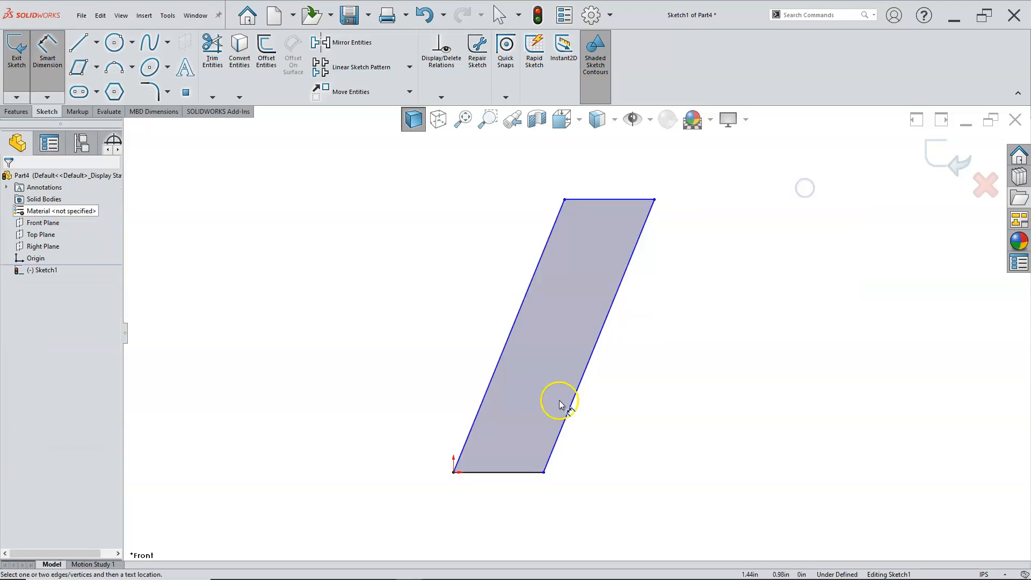
click(505, 472)
click(480, 415)
click(590, 430)
text(60)
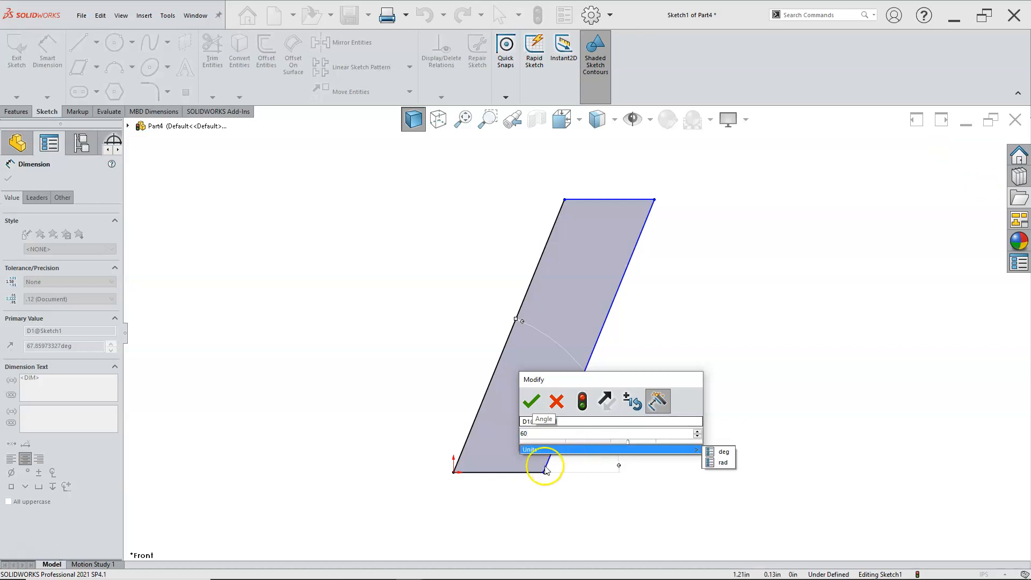
click(533, 400)
Dimension the parallelogram's base line as 1 in.
click(493, 471)
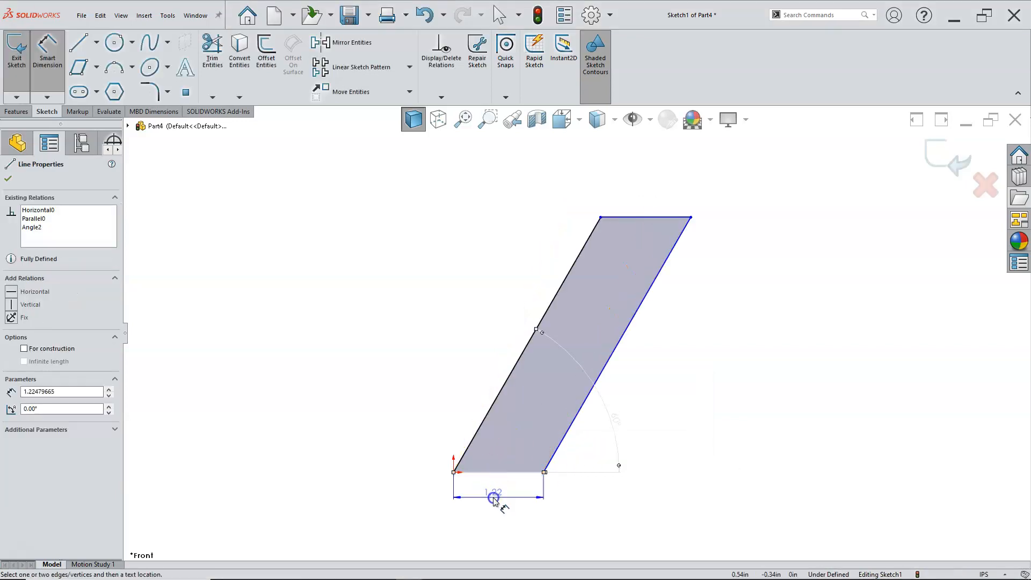
click(497, 499)
text(1)
key(Return)
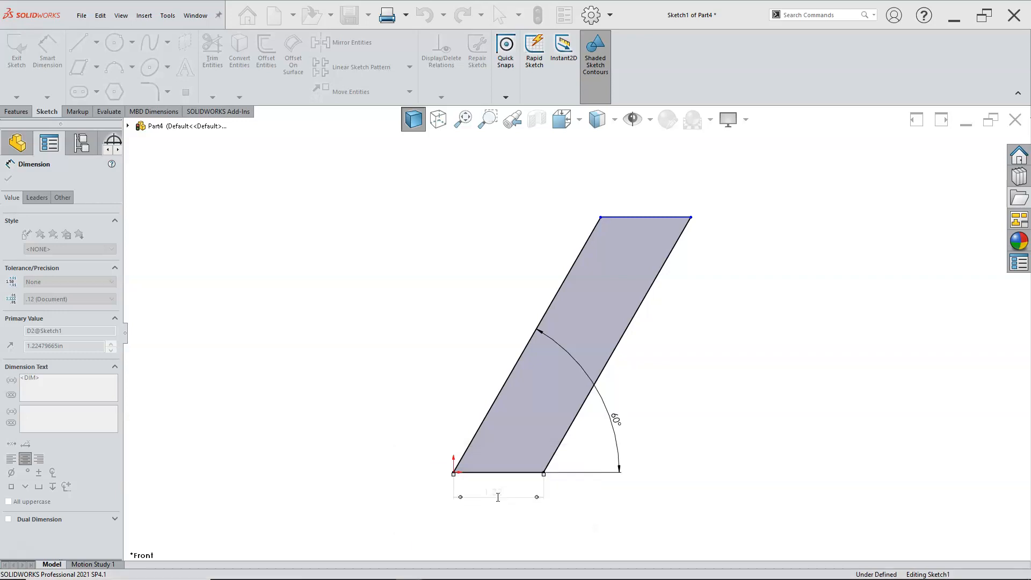
click(537, 452)
Dimension the vertical distance between the parallelogram's upper and lower edges as 3 in and end dimensioning.
click(614, 243)
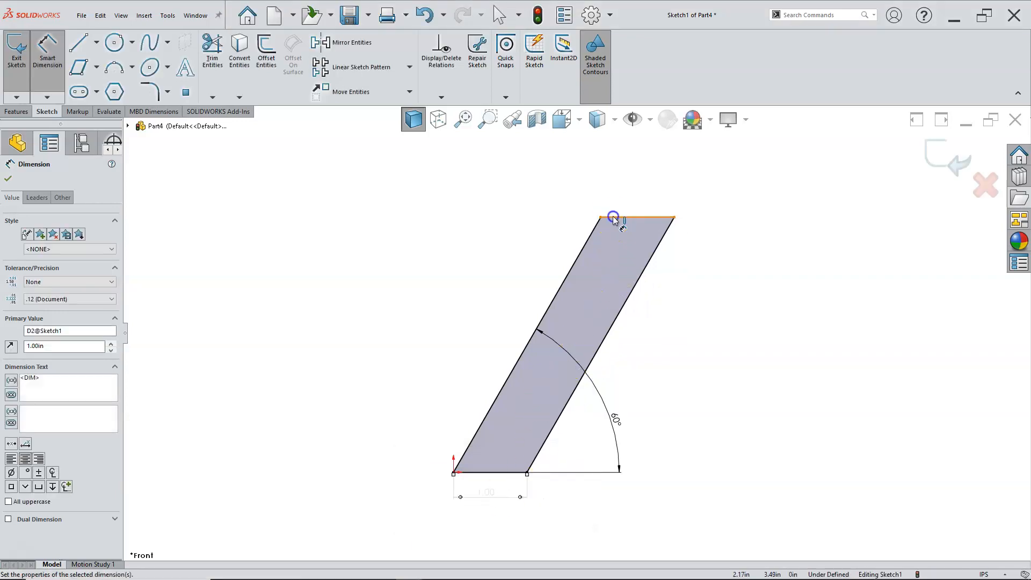
click(614, 219)
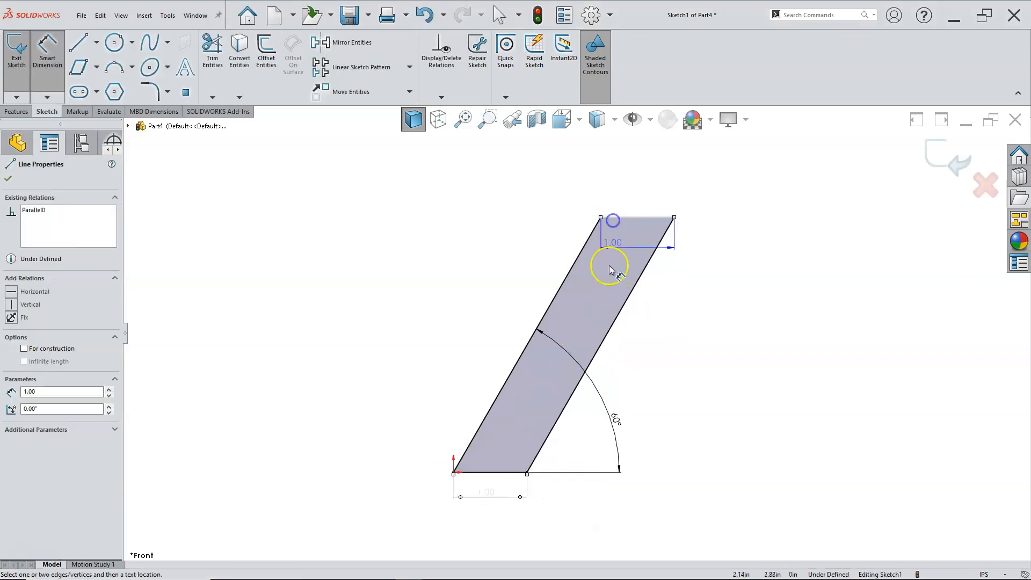
click(507, 472)
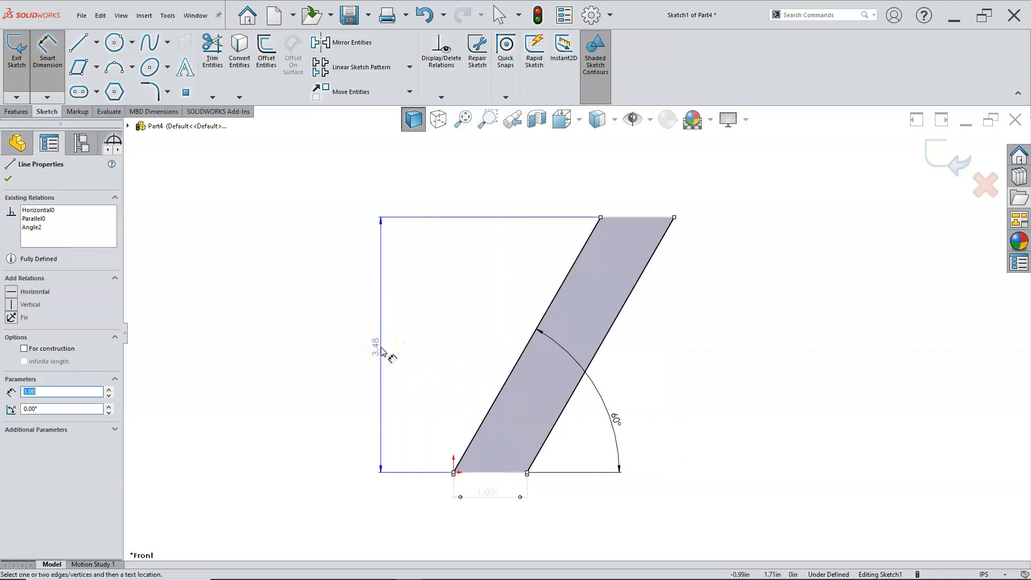
click(380, 349)
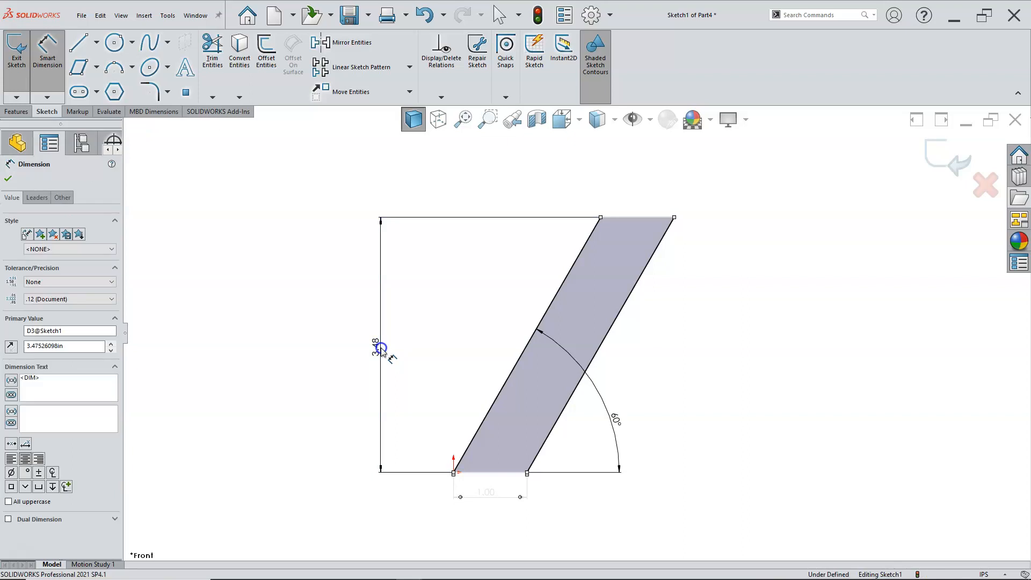
text(3)
key(Return)
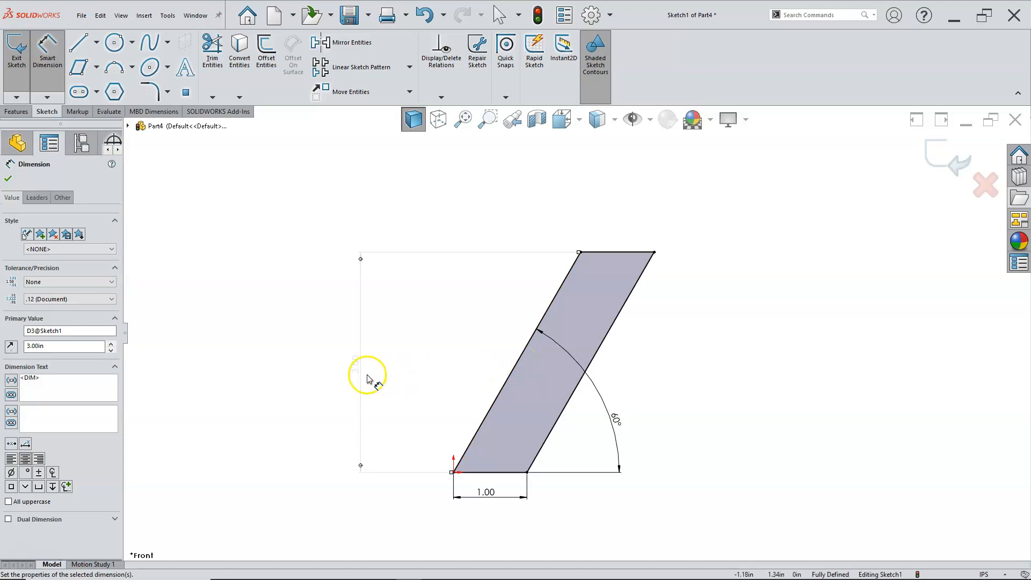
right_click(771, 297)
click(782, 322)
Extrude the parallelogram sketch as a blind boss with a depth of 1 in.
mouse_move(782, 297)
middle_down()
mouse_move(730, 324)
mouse_move(729, 354)
mouse_move(632, 361)
mouse_move(637, 377)
middle_up()
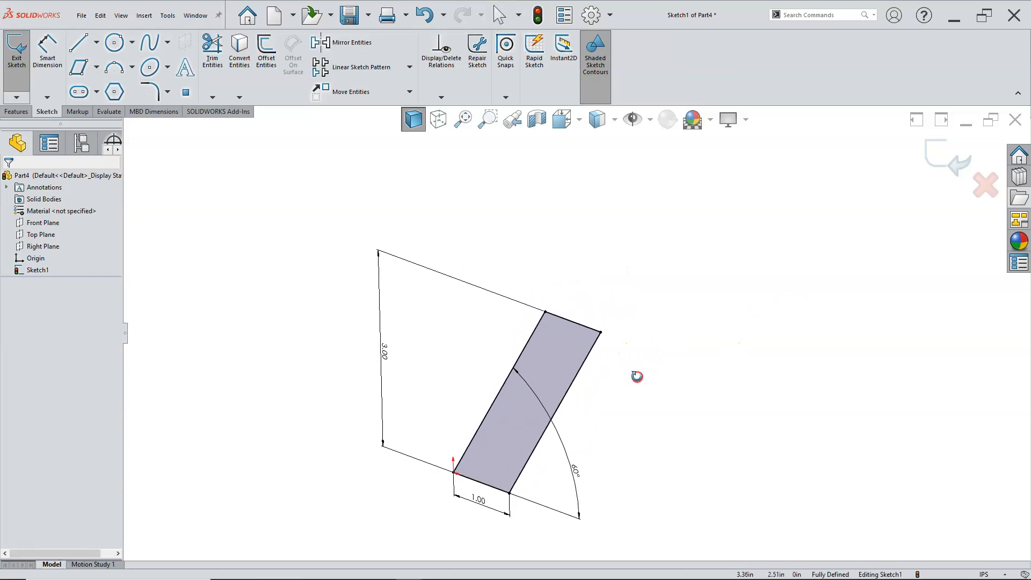
mouse_move(567, 409)
middle_down()
mouse_move(511, 414)
mouse_move(476, 368)
mouse_move(481, 379)
middle_up()
click(368, 324)
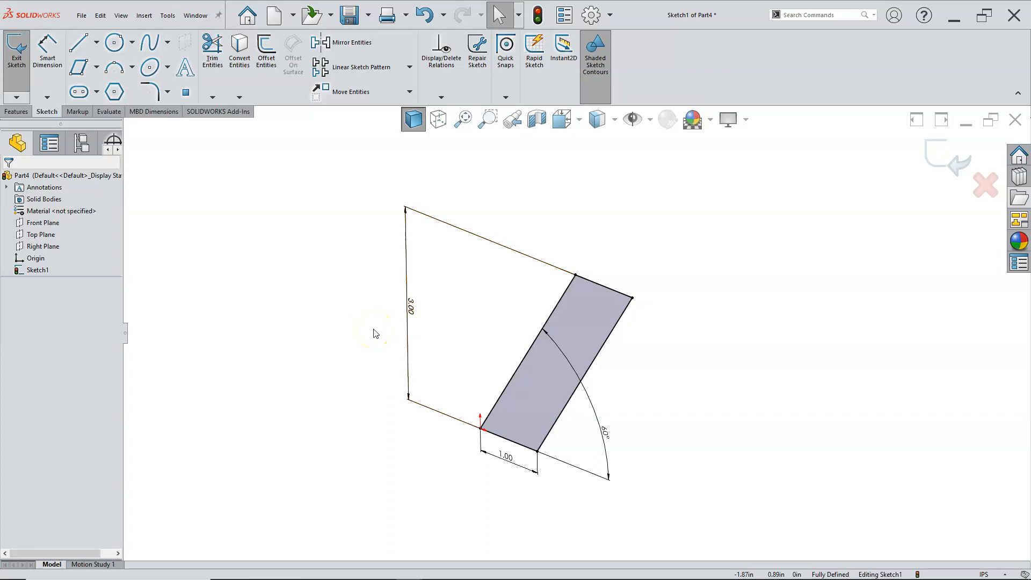
click(373, 299)
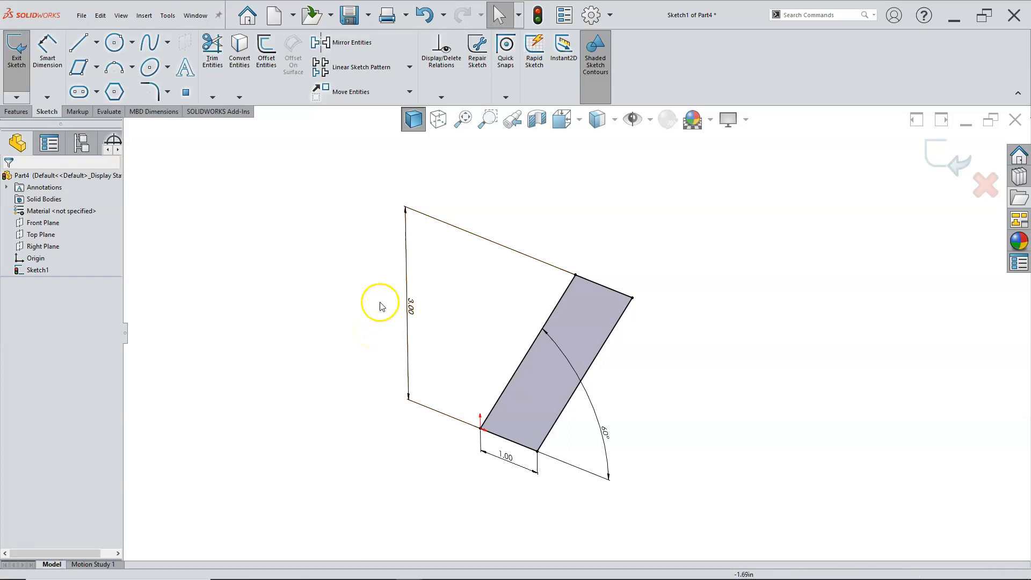
click(18, 112)
click(18, 92)
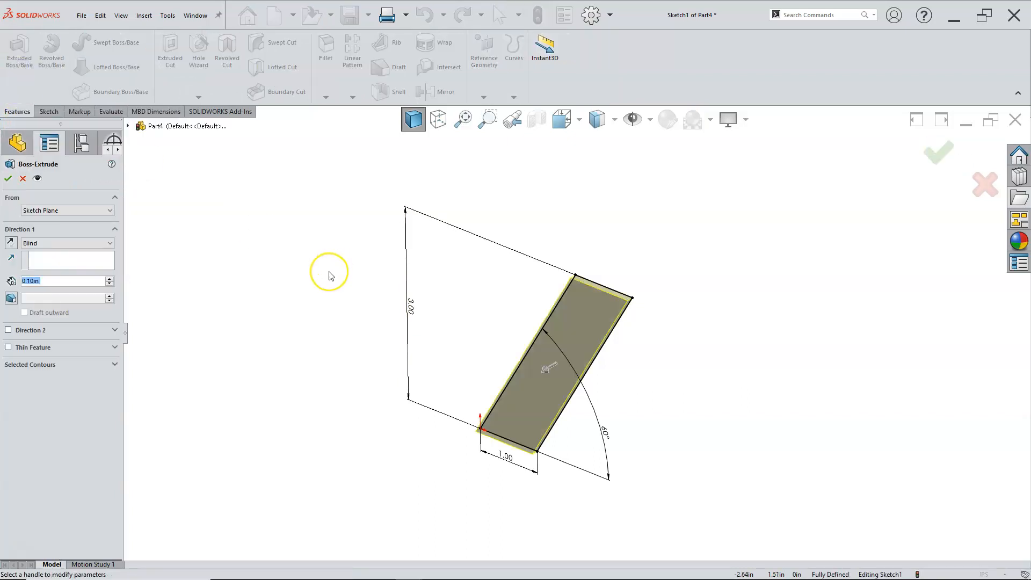
text(1)
key(Return)
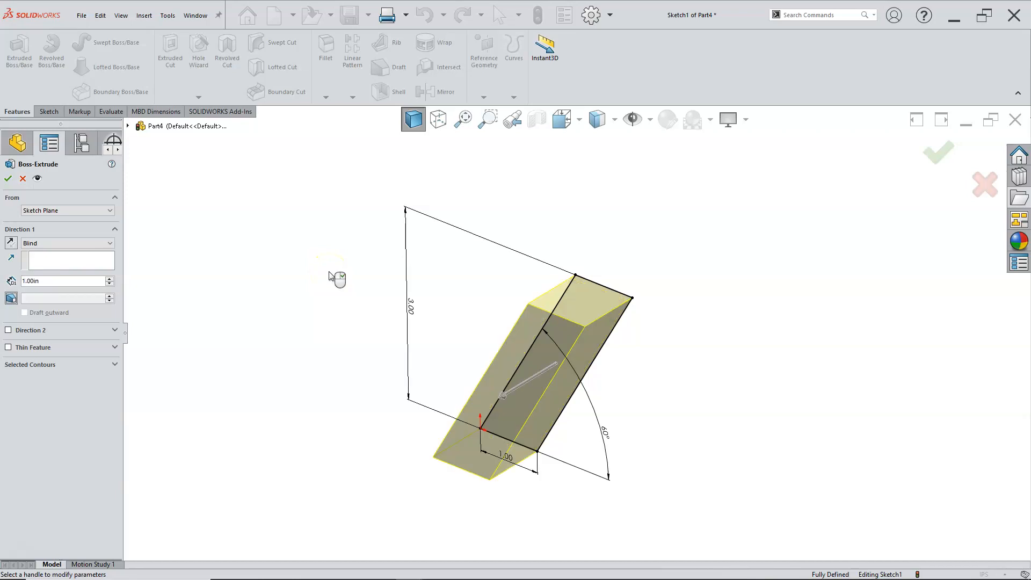
click(10, 179)
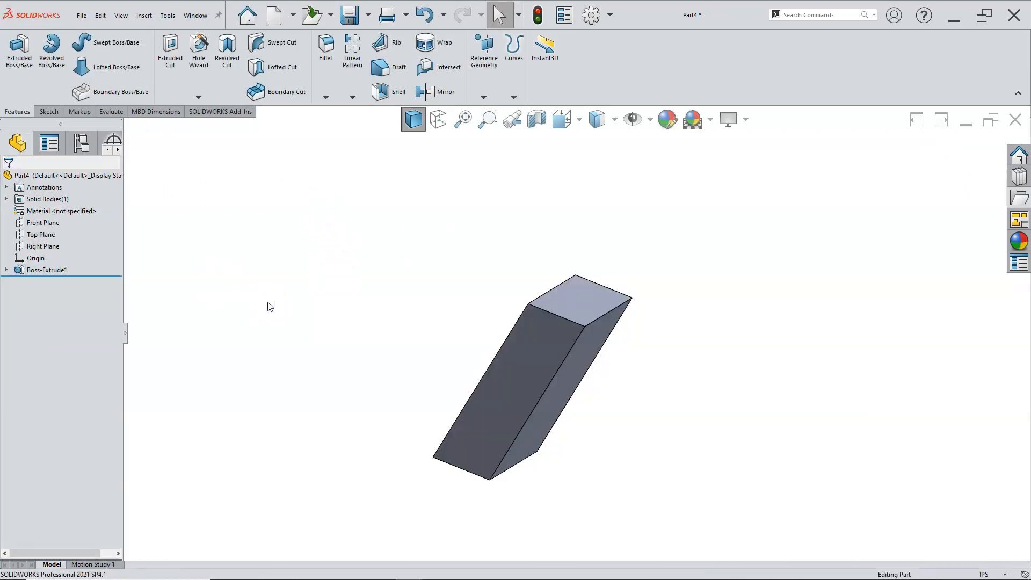
Show the prism in isometric view and save it as "Oblique Rectangle alt.SLDPRT" in the Assignment1 folder.
key(ctrl+7)
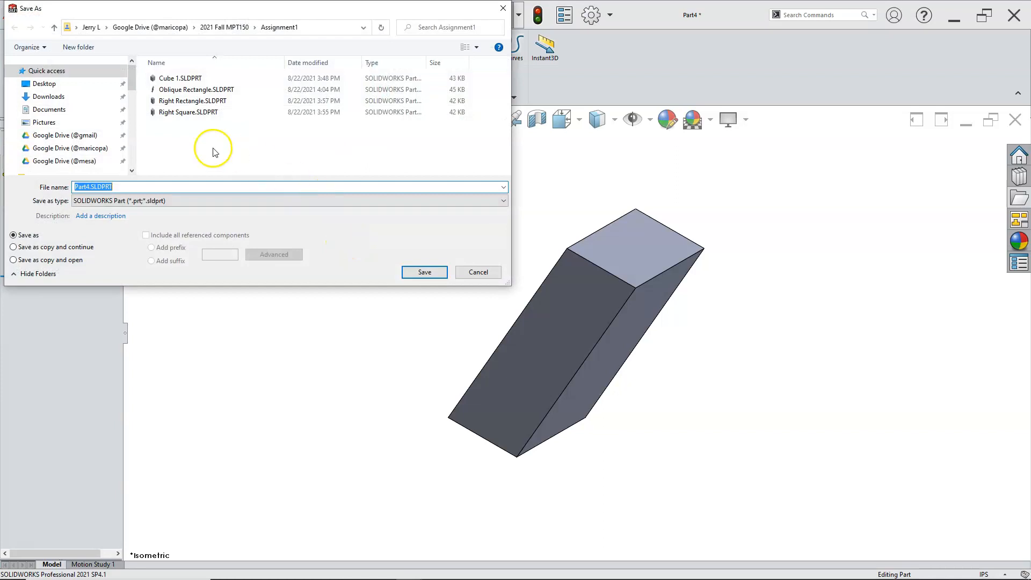
click(189, 94)
click(128, 186)
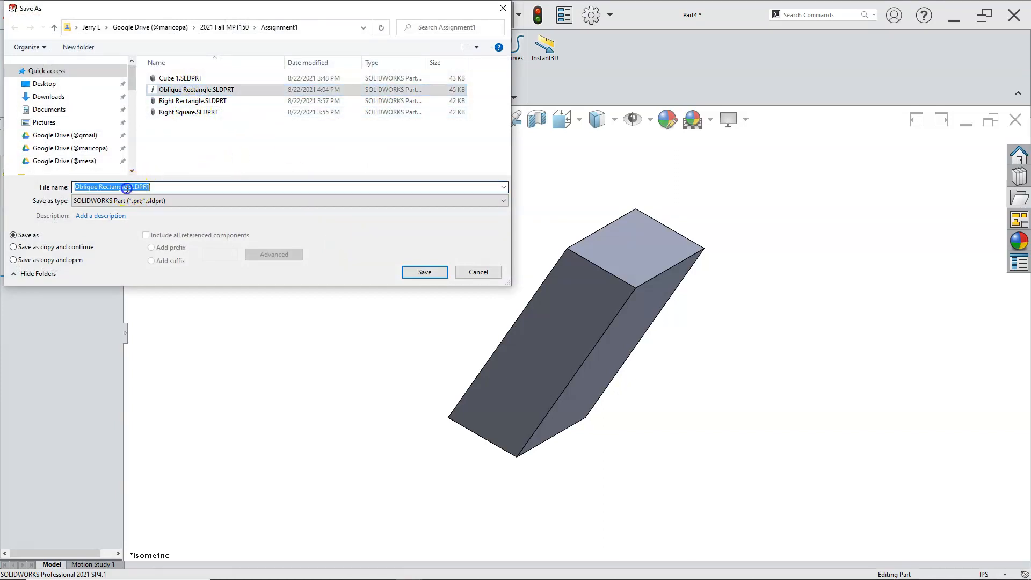
click(128, 186)
key(Delete)
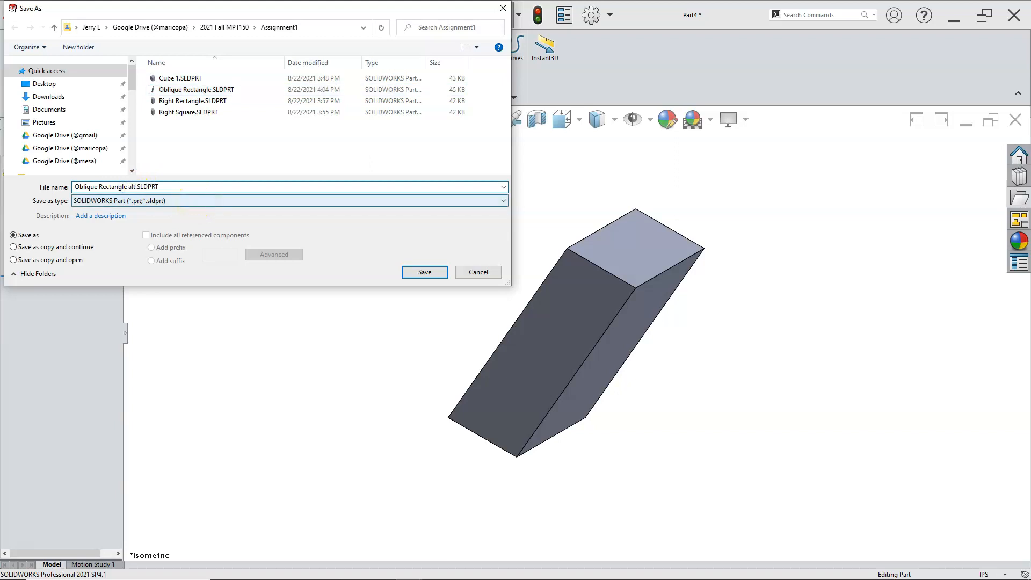
click(424, 272)
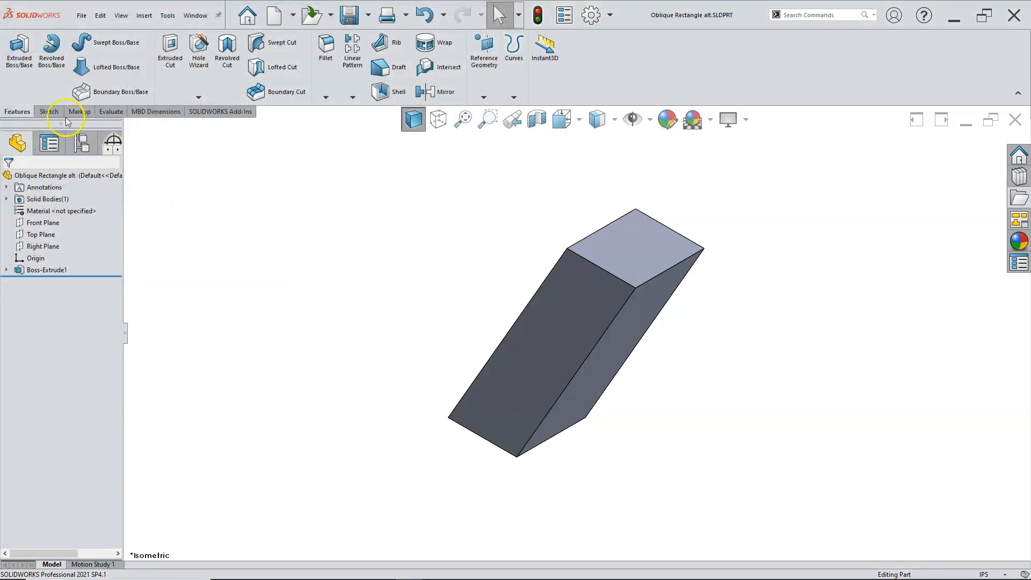
Switch to the browser's Assign01 page to examine the figure of solids, and return to SOLIDWORKS.
click(49, 111)
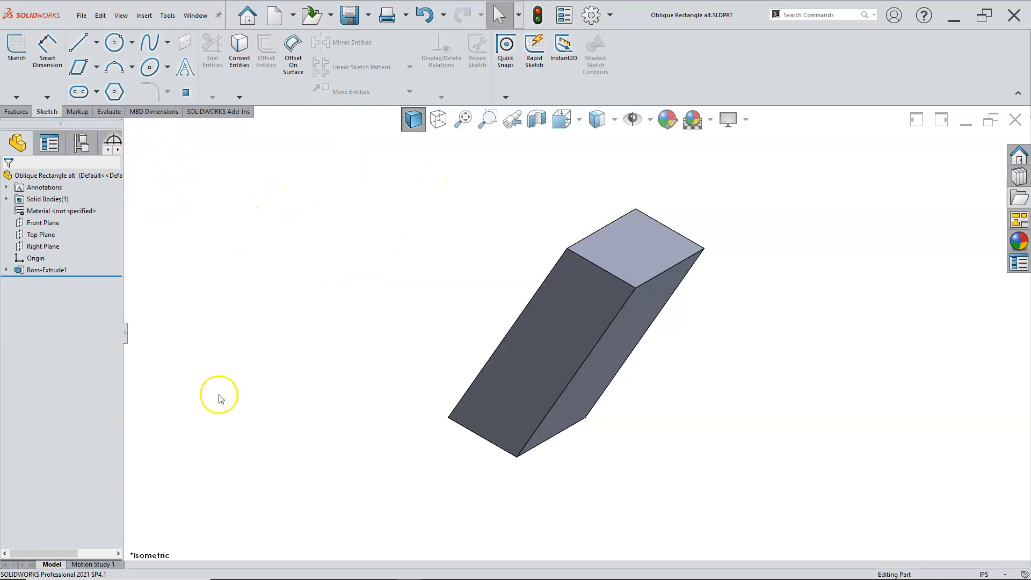
click(225, 570)
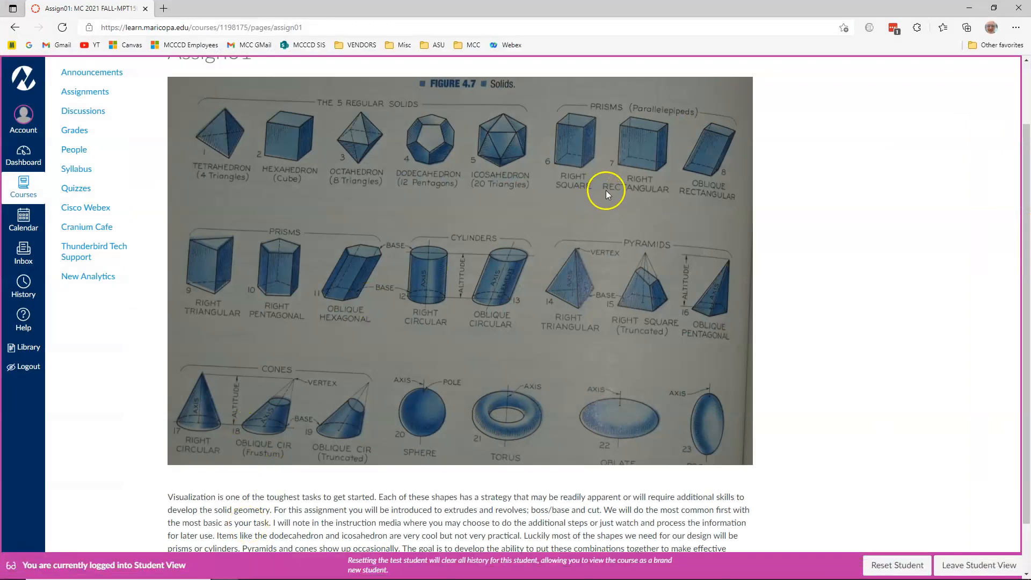
click(971, 8)
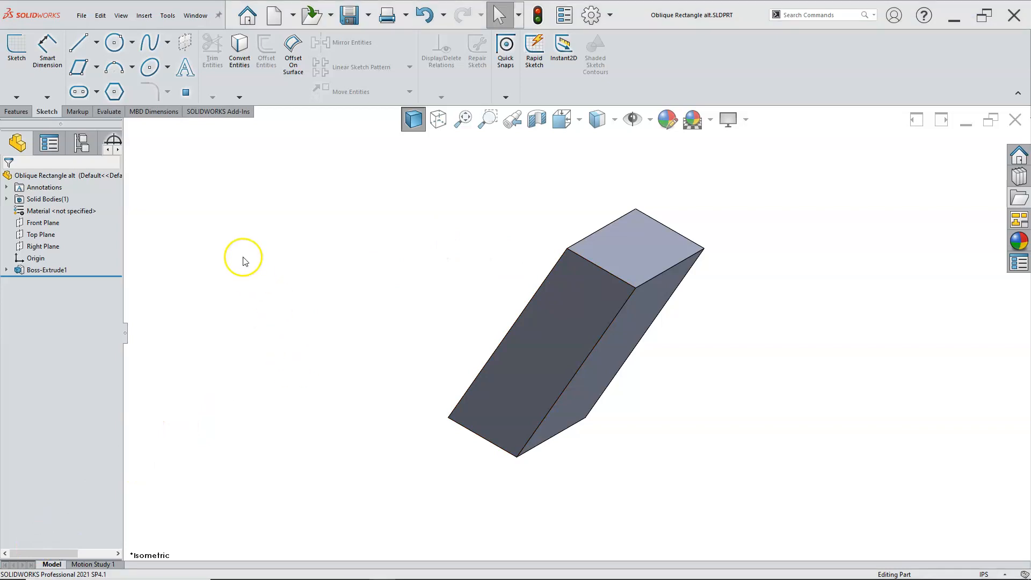
Create a new part and start a sketch on its Front Plane.
click(274, 17)
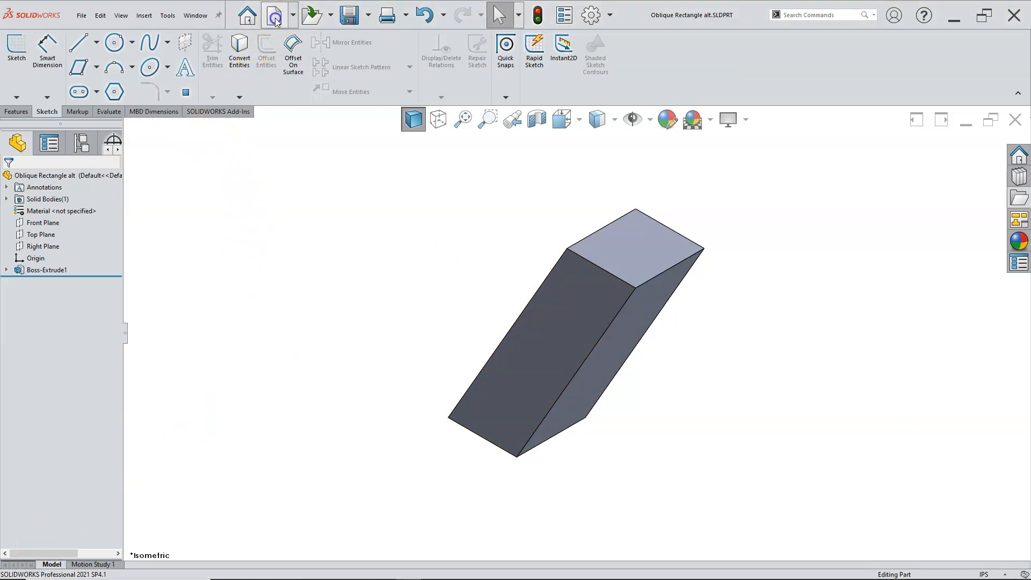
double_click(217, 204)
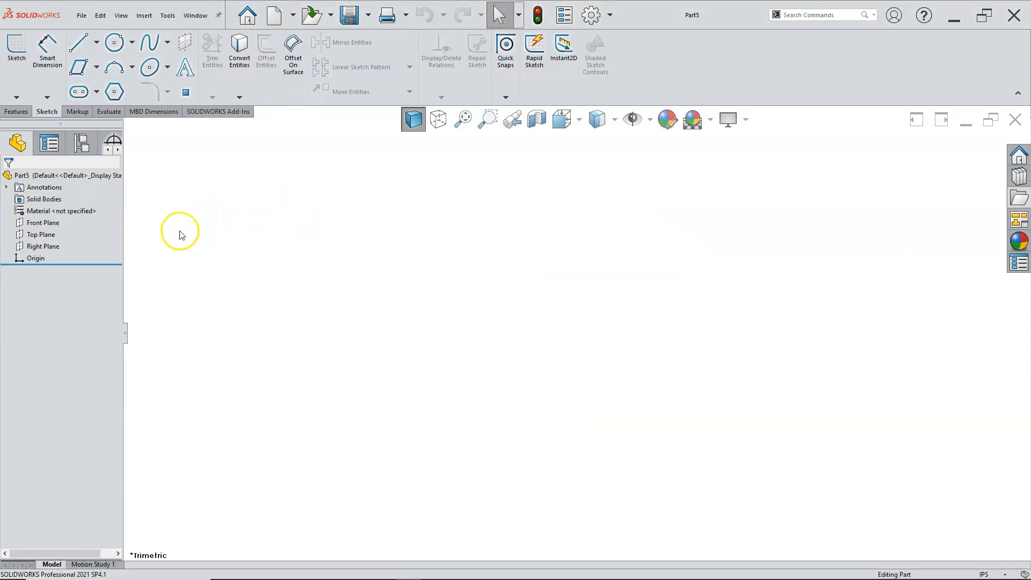
click(45, 224)
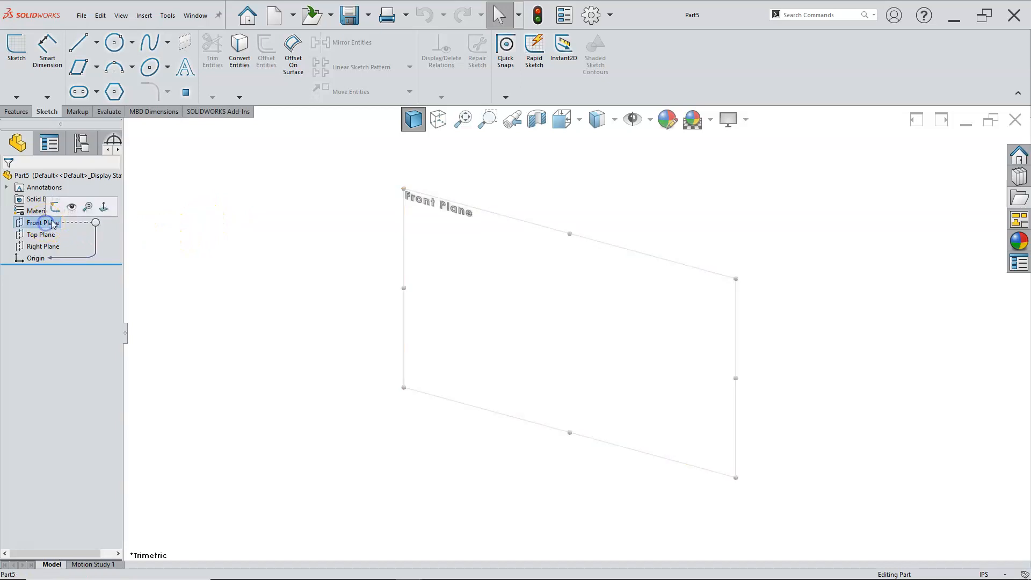
click(68, 204)
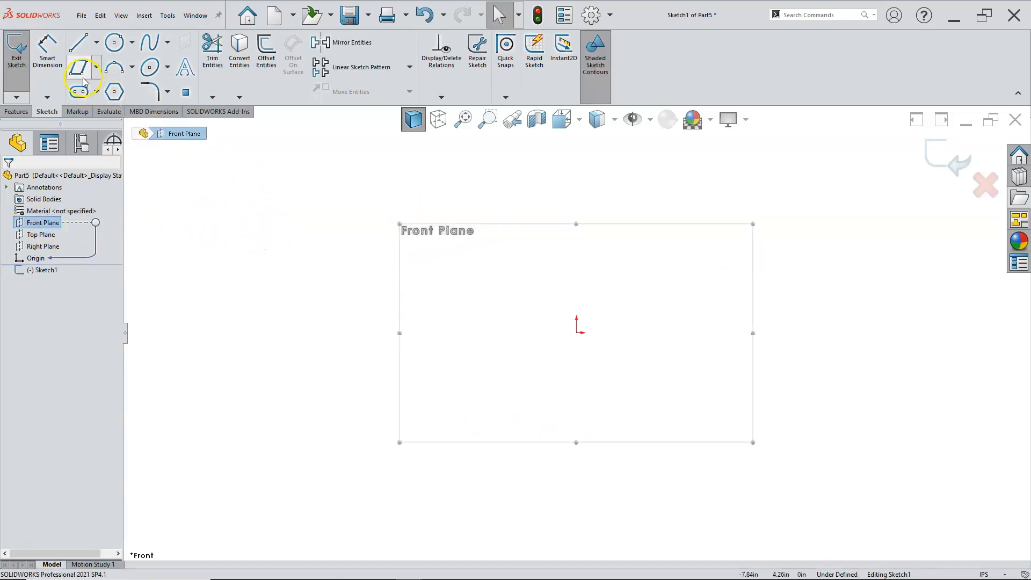
Sketch a corner rectangle starting at the origin, about 2.92 in wide and 3.02 in high, and end the Rectangle tool.
click(96, 70)
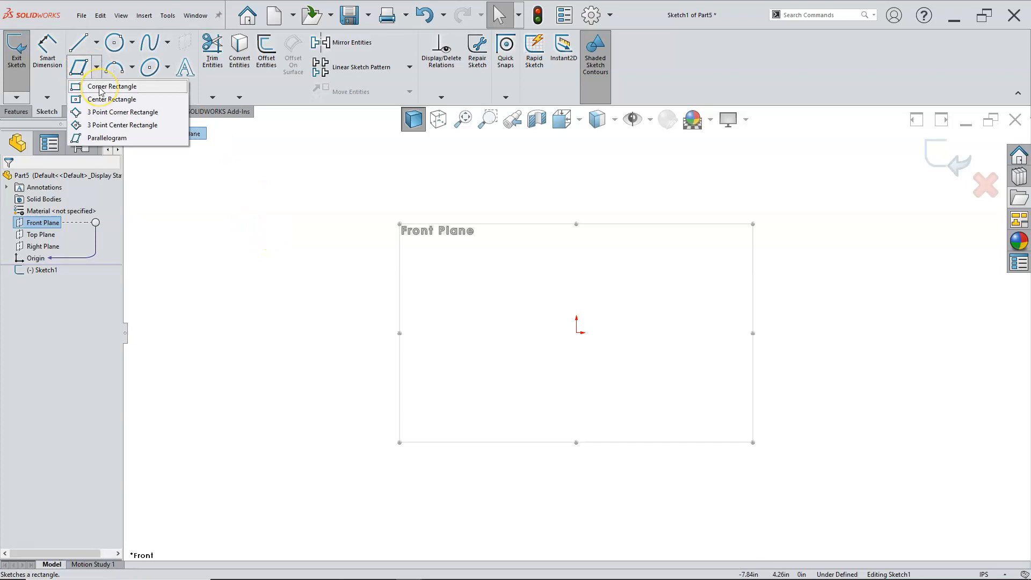
click(100, 88)
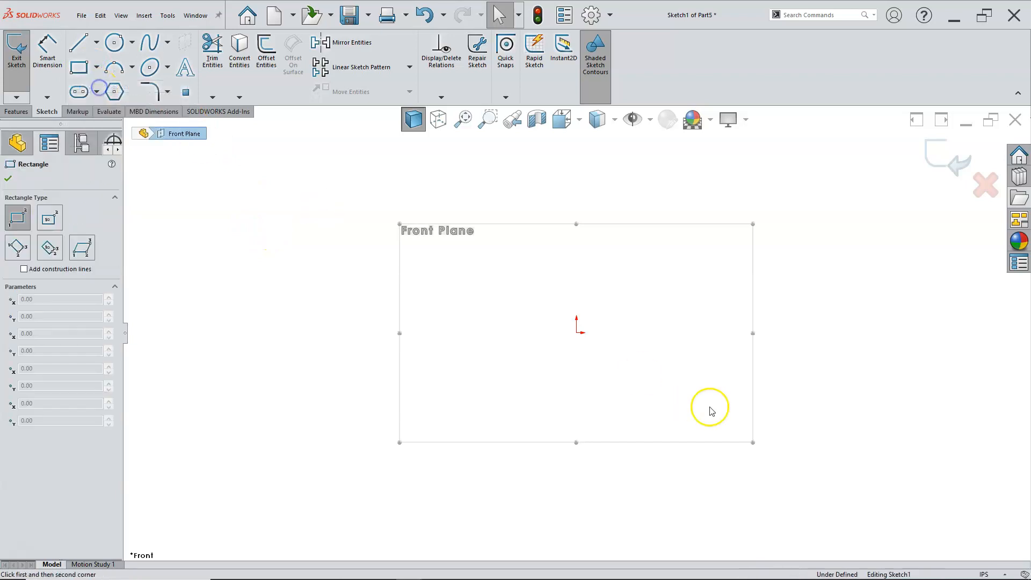
click(577, 332)
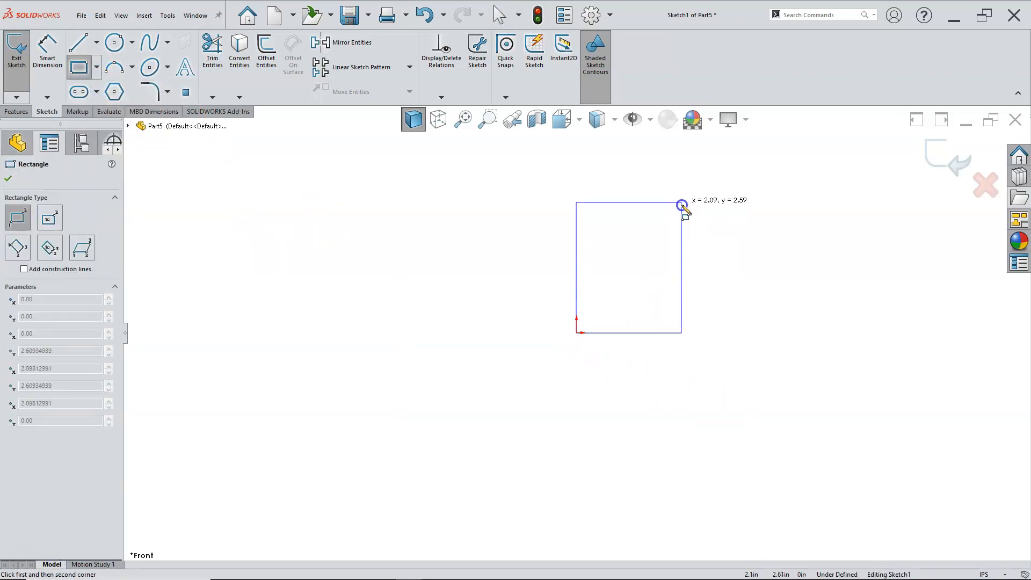
click(724, 181)
right_click(787, 211)
click(812, 218)
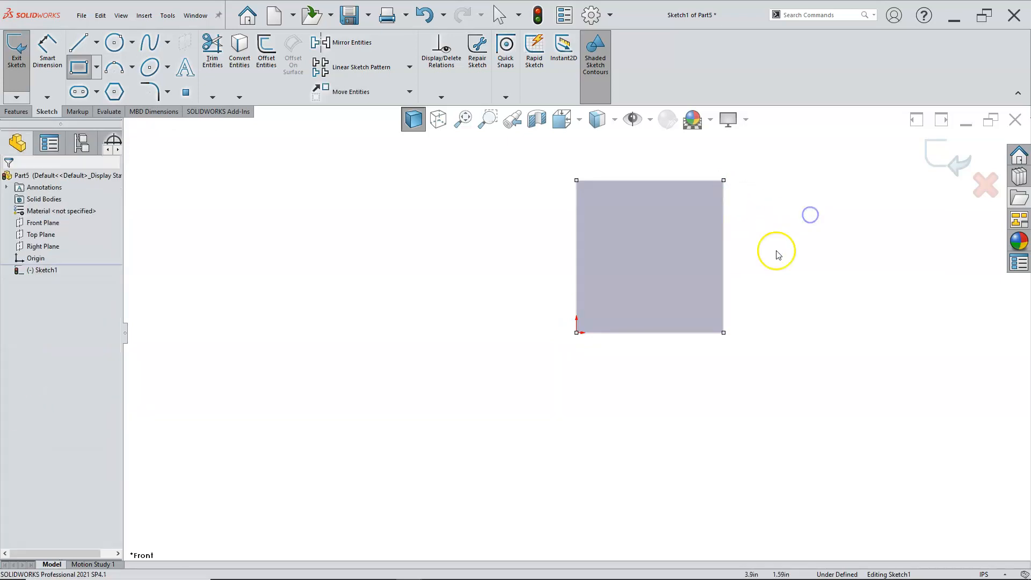
Add an Equal relation between the rectangle's lower and left edges to make it a square.
click(671, 333)
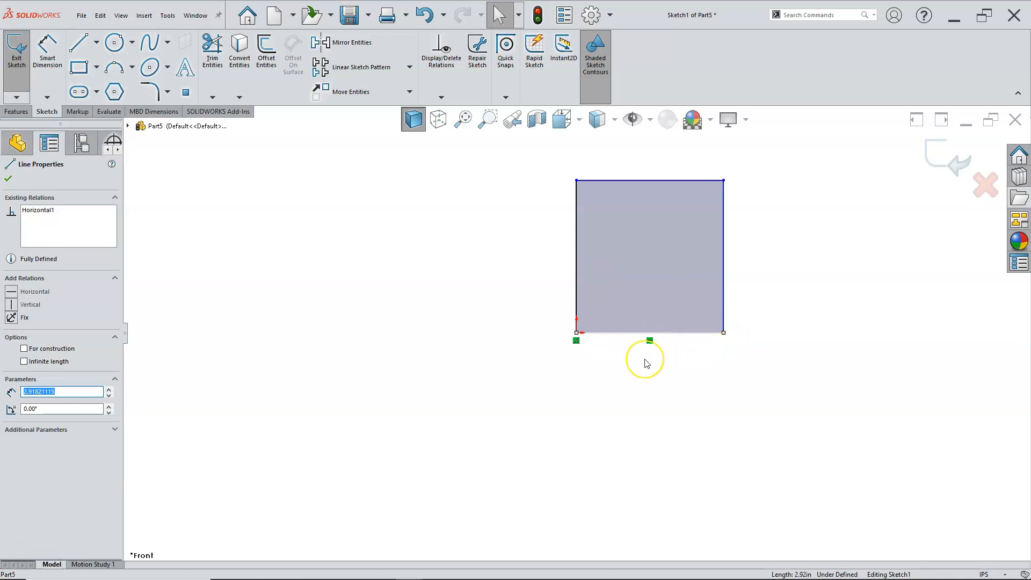
ctrl+click(576, 284)
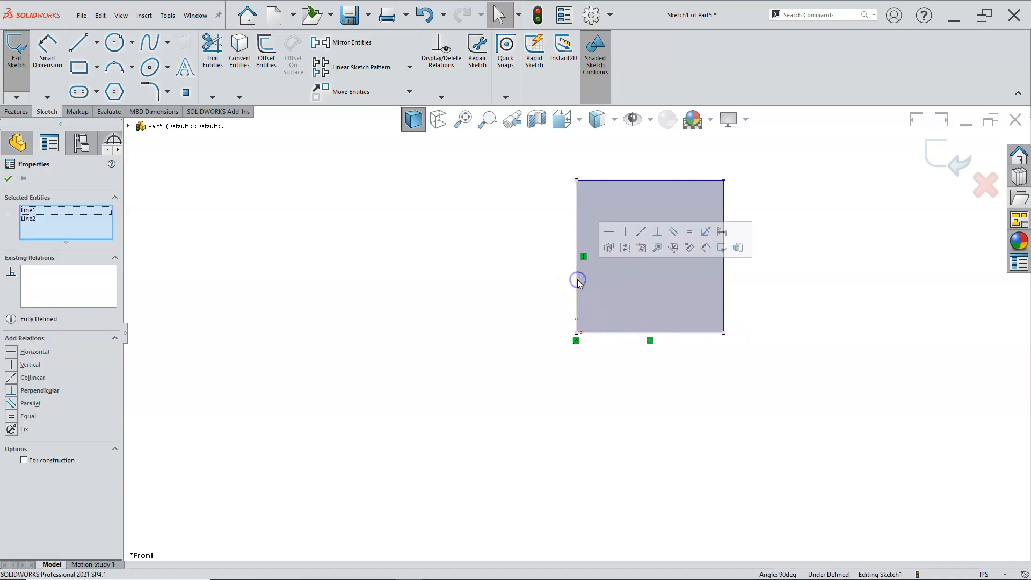
click(688, 232)
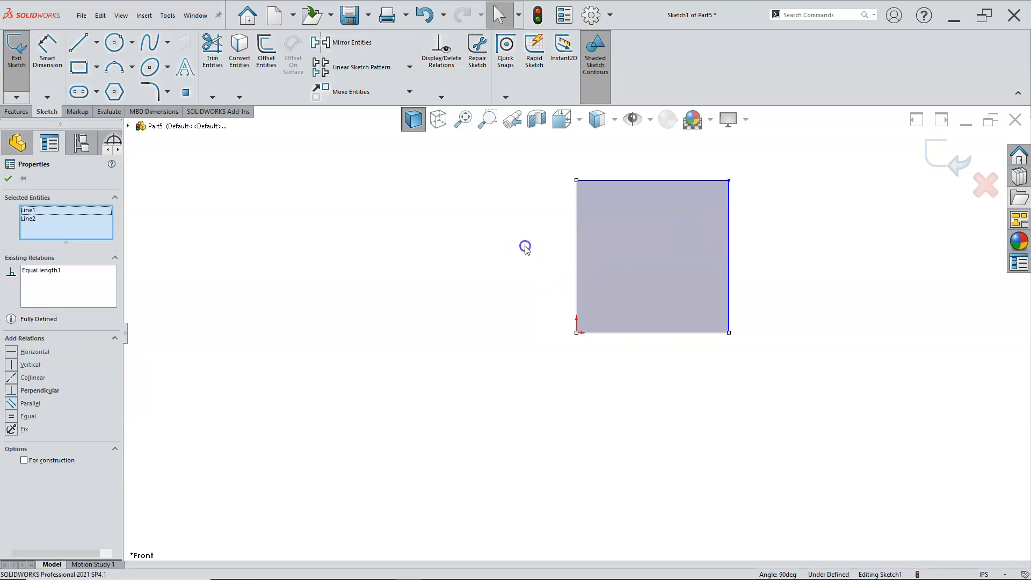
click(526, 249)
scroll(698, 172, down, 2)
scroll(726, 203, down, 2)
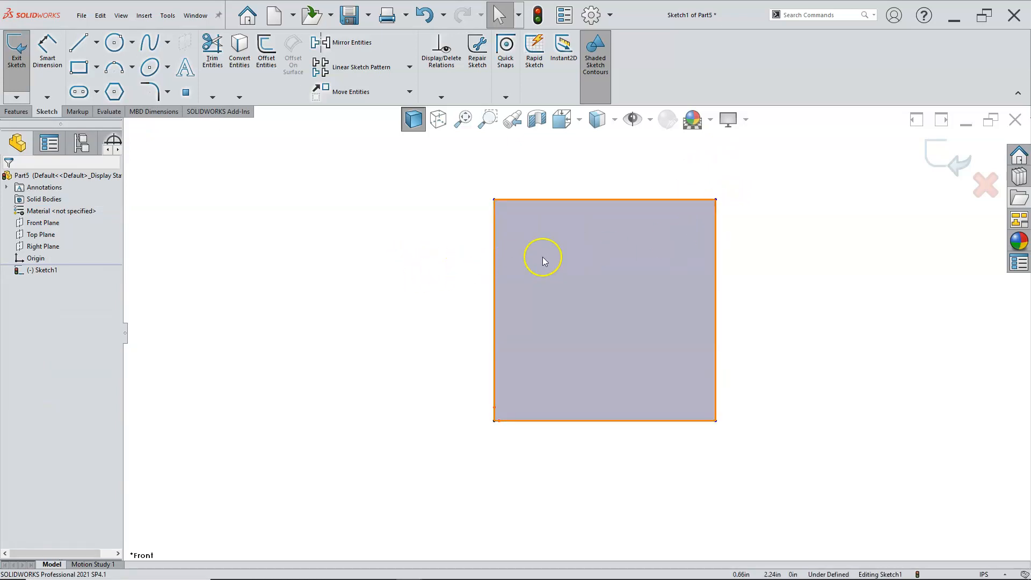
click(619, 200)
click(607, 208)
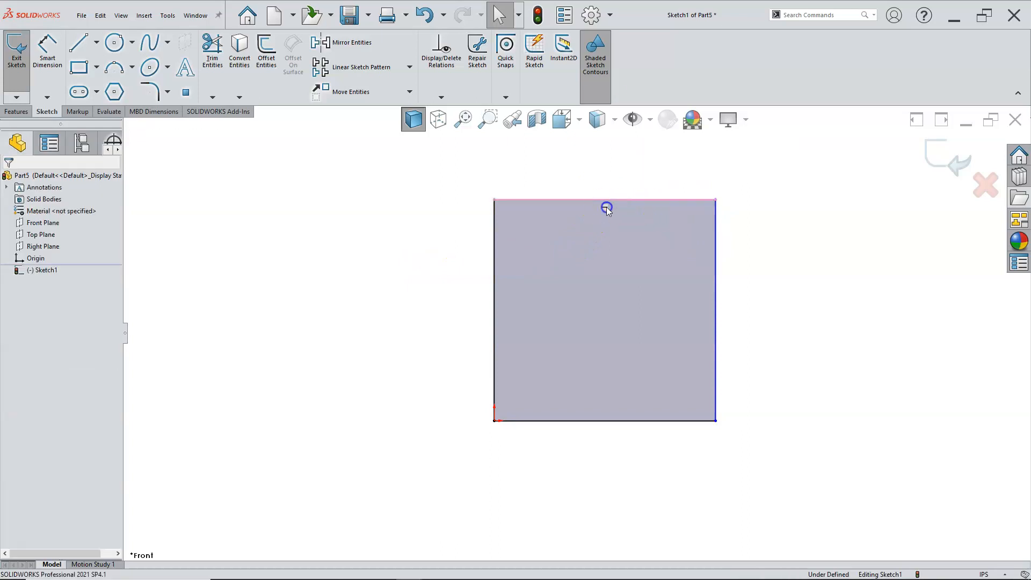
click(691, 236)
click(472, 256)
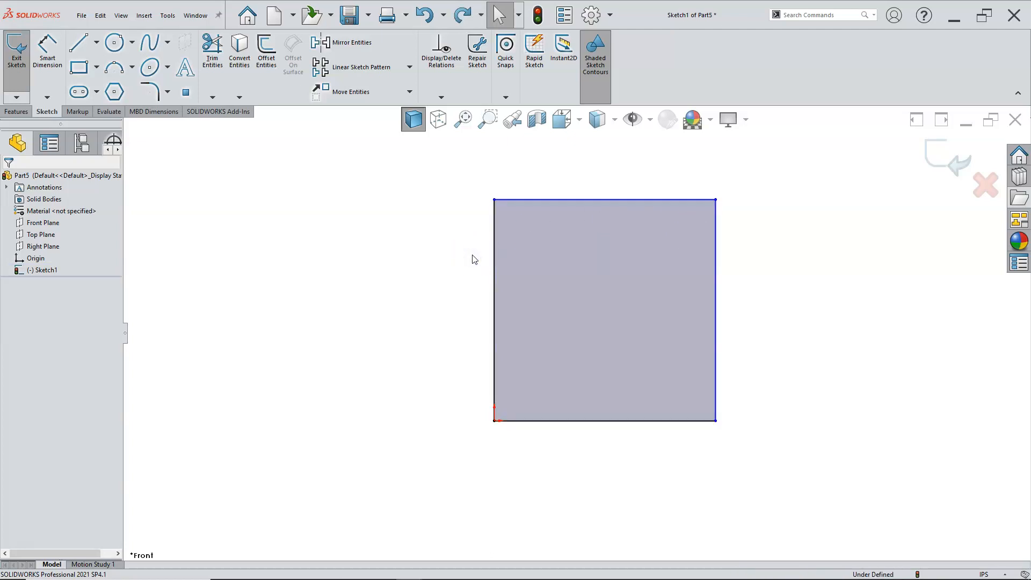
Delete the horizontal relation of the square's upper edge and move its upper-right corner down so the edge slants.
click(620, 200)
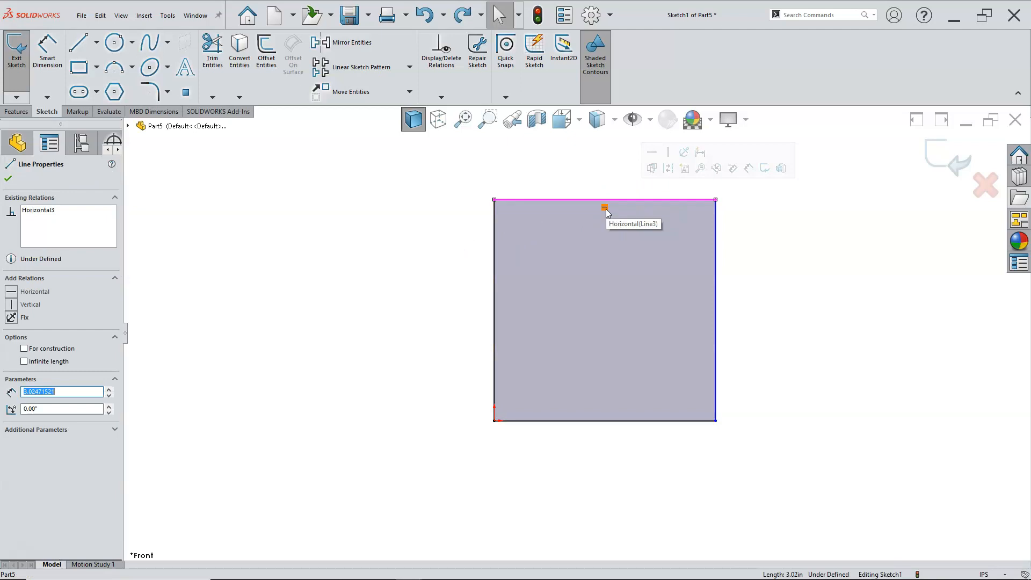
click(605, 208)
click(465, 245)
click(544, 199)
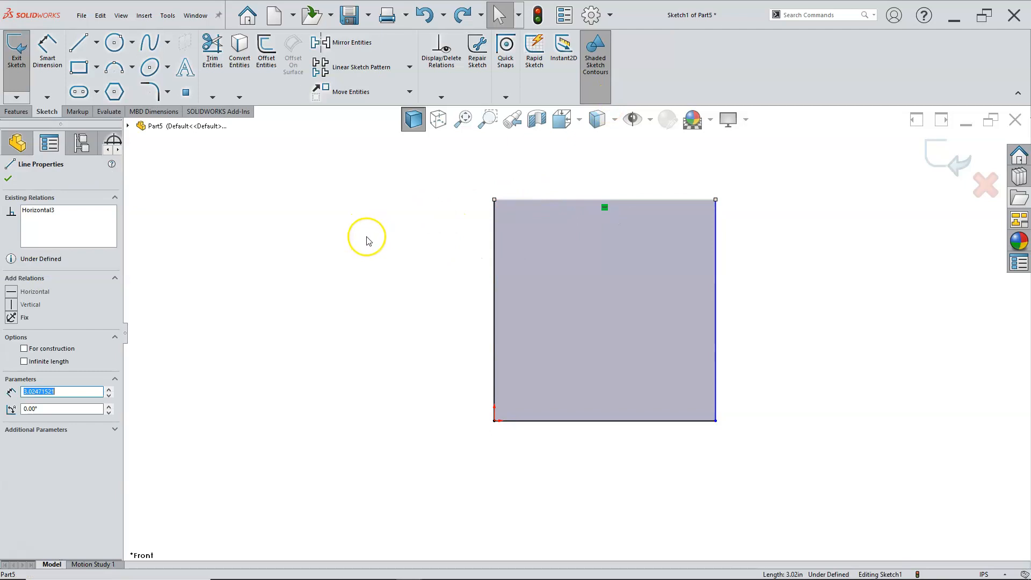
click(64, 211)
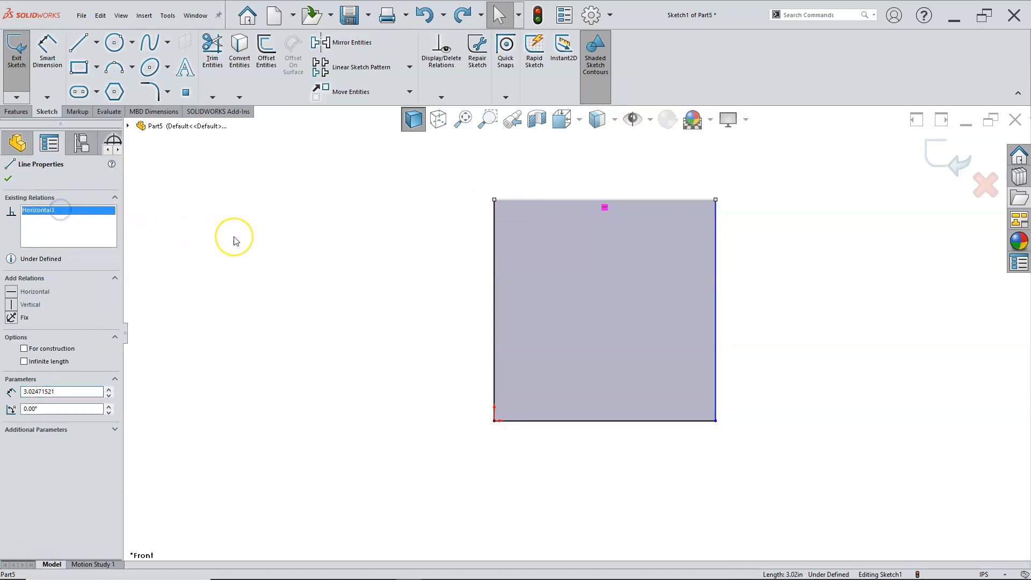
key(Delete)
click(297, 241)
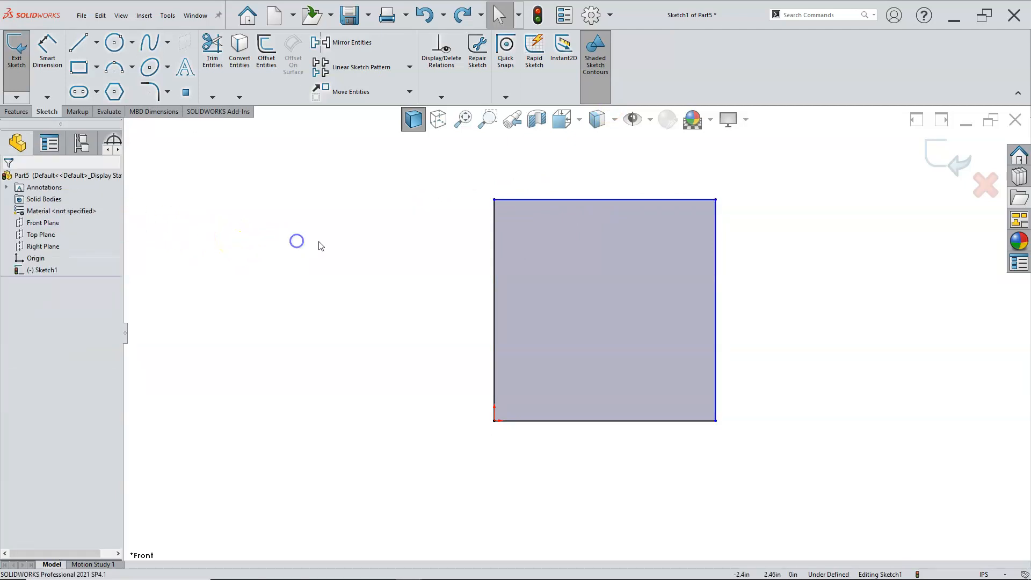
mouse_move(714, 202)
mouse_down()
mouse_move(729, 264)
mouse_move(698, 304)
mouse_move(630, 261)
mouse_move(659, 178)
mouse_move(733, 204)
mouse_move(719, 281)
mouse_move(643, 251)
mouse_move(664, 179)
mouse_move(719, 228)
mouse_move(710, 259)
mouse_up()
click(752, 267)
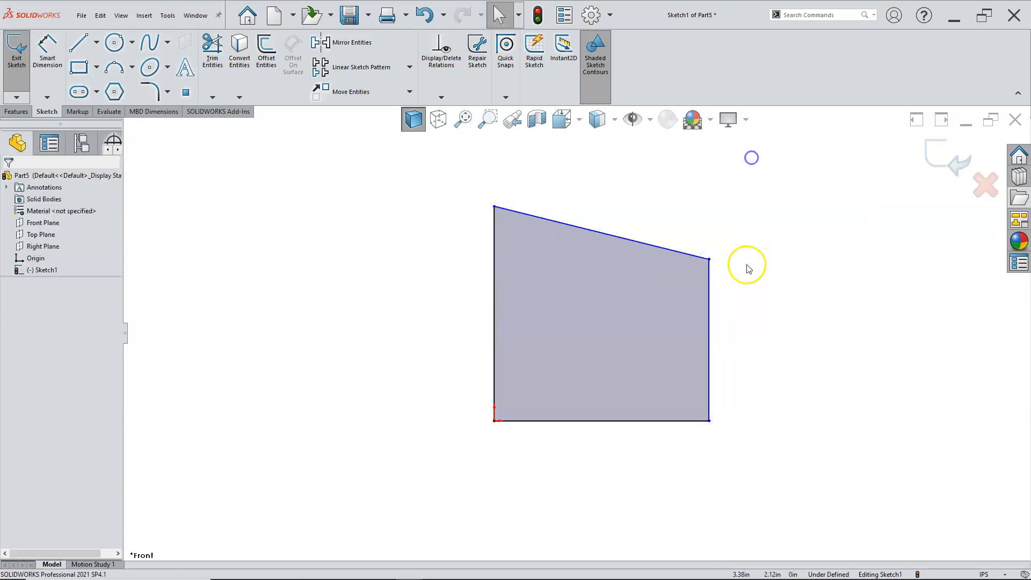
Delete the right edge's vertical relation and move the upper-right corner back up level with the upper-left corner.
click(712, 305)
click(718, 340)
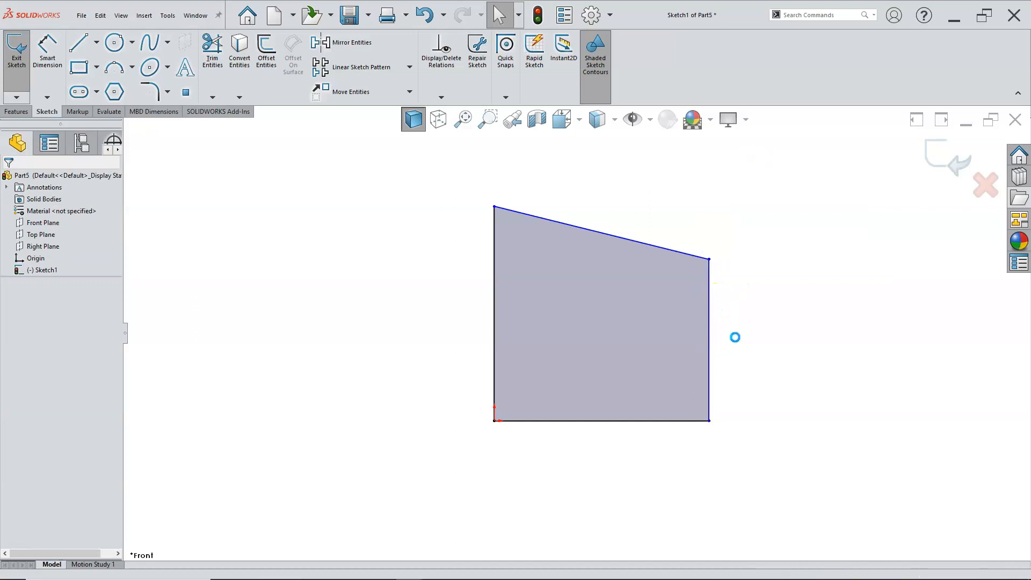
mouse_move(709, 260)
mouse_down()
mouse_move(589, 244)
mouse_move(687, 209)
mouse_move(743, 155)
mouse_move(709, 207)
mouse_up()
click(740, 225)
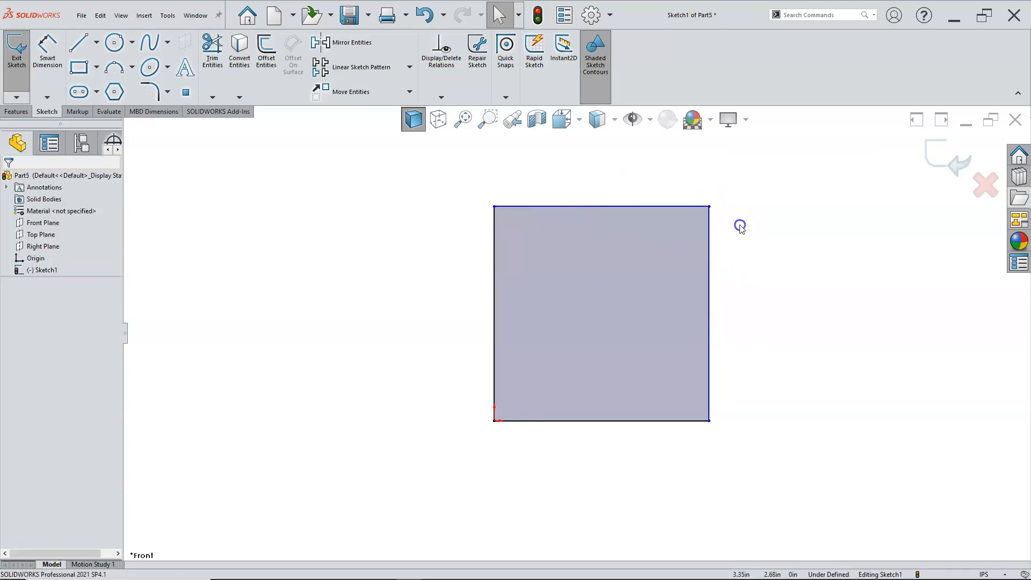
Add a Horizontal relation to the square's upper edge and a Vertical relation to its right edge.
click(638, 207)
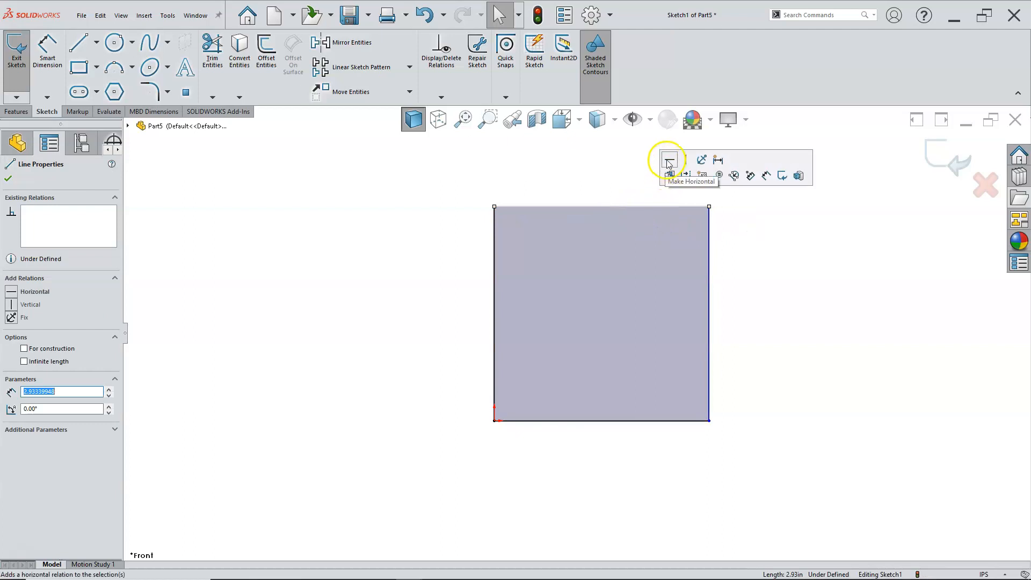
click(668, 161)
click(733, 247)
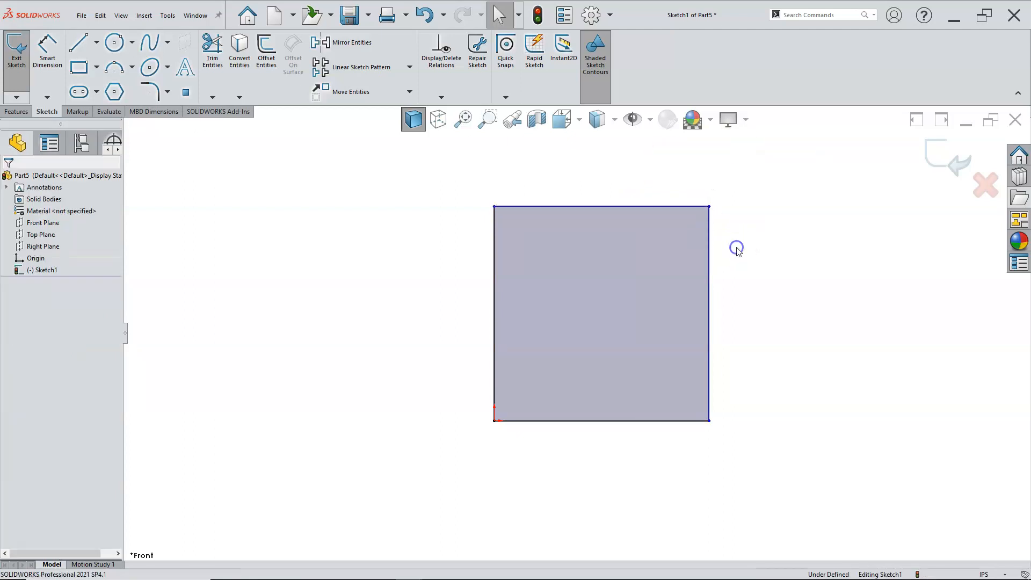
click(709, 246)
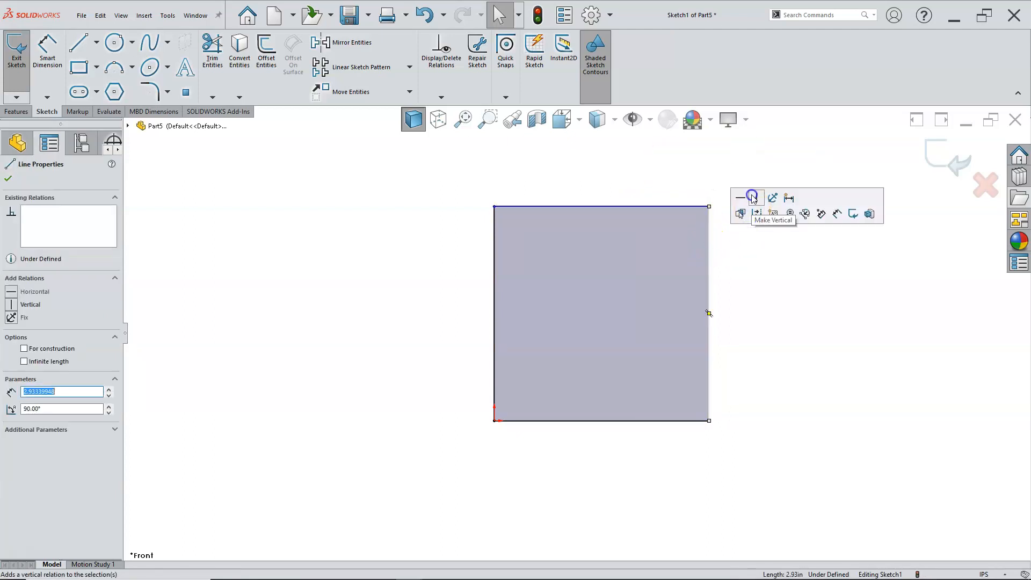
click(755, 199)
click(733, 242)
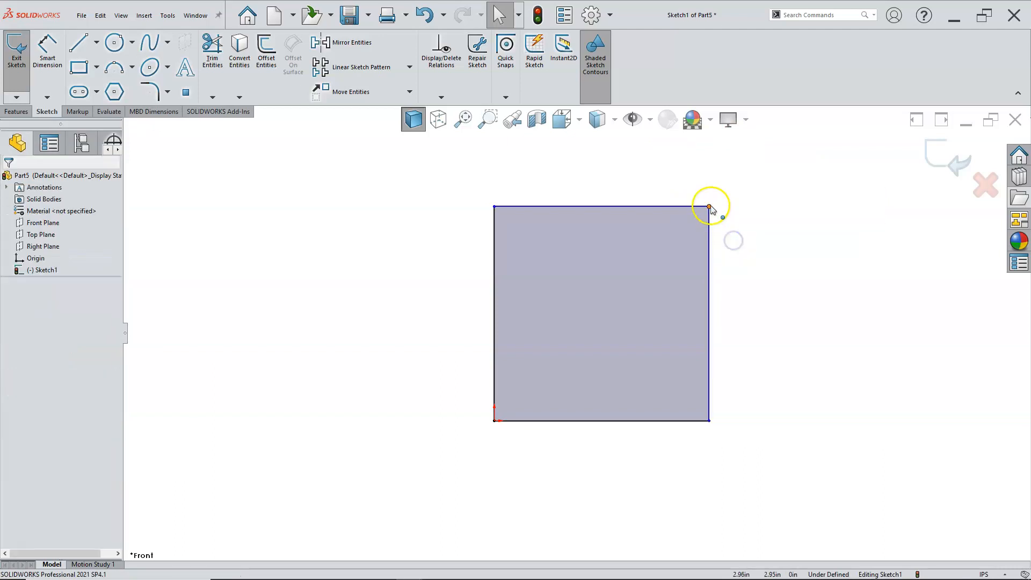
Check the right edge's relation, show all sketch relations to review them, and hide them again.
click(709, 223)
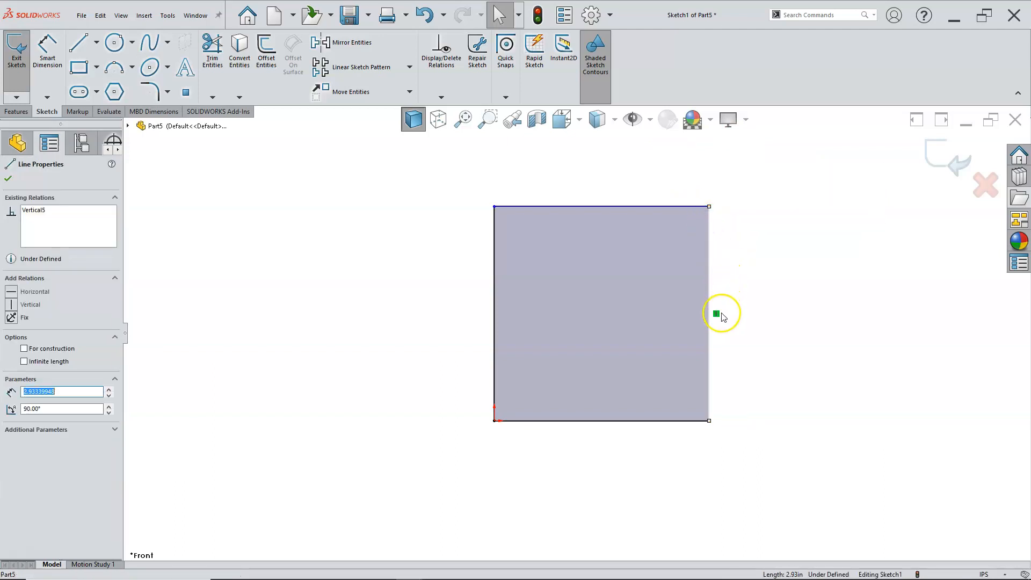
click(655, 211)
click(650, 120)
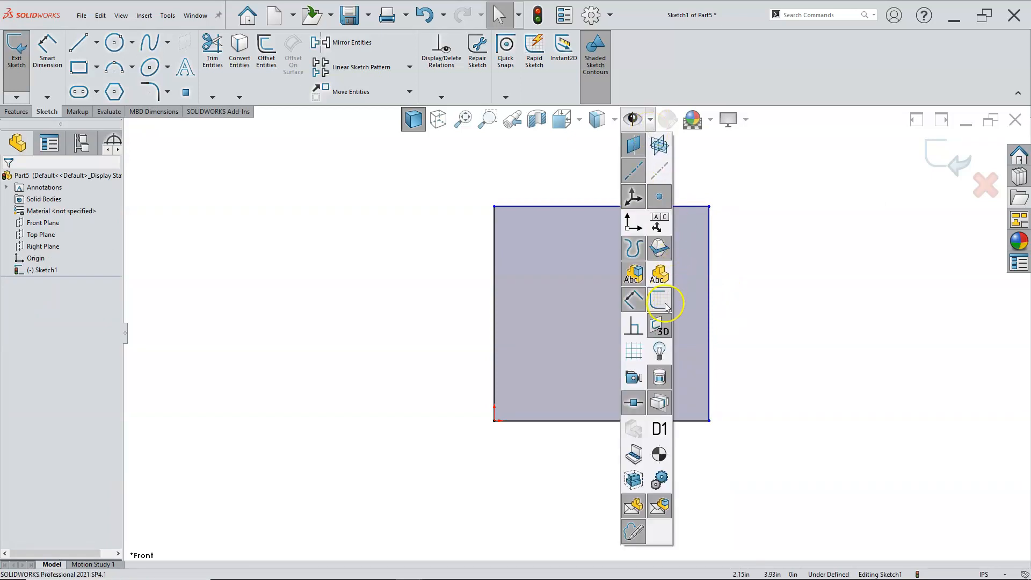
click(632, 328)
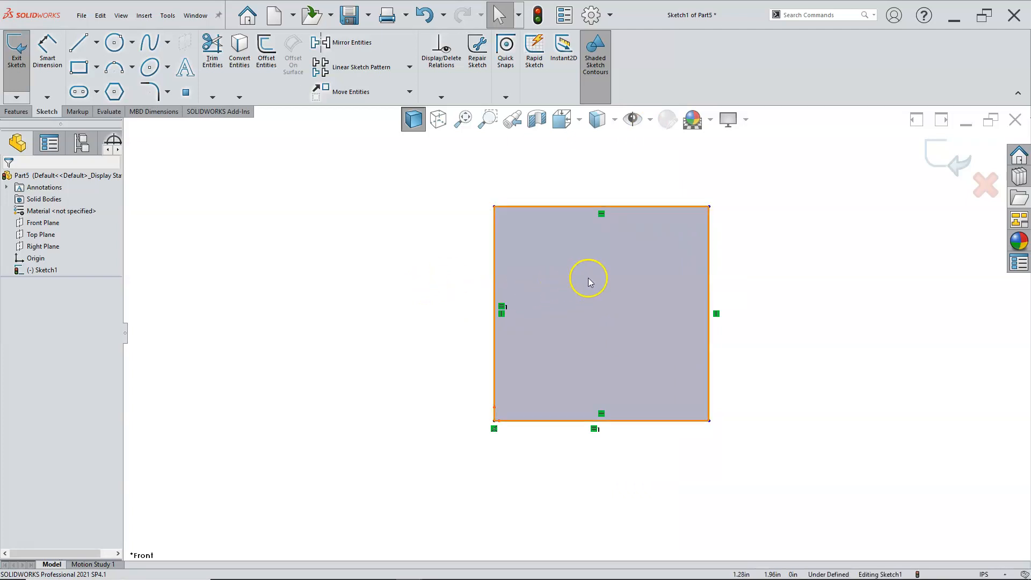
scroll(588, 279, down, 2)
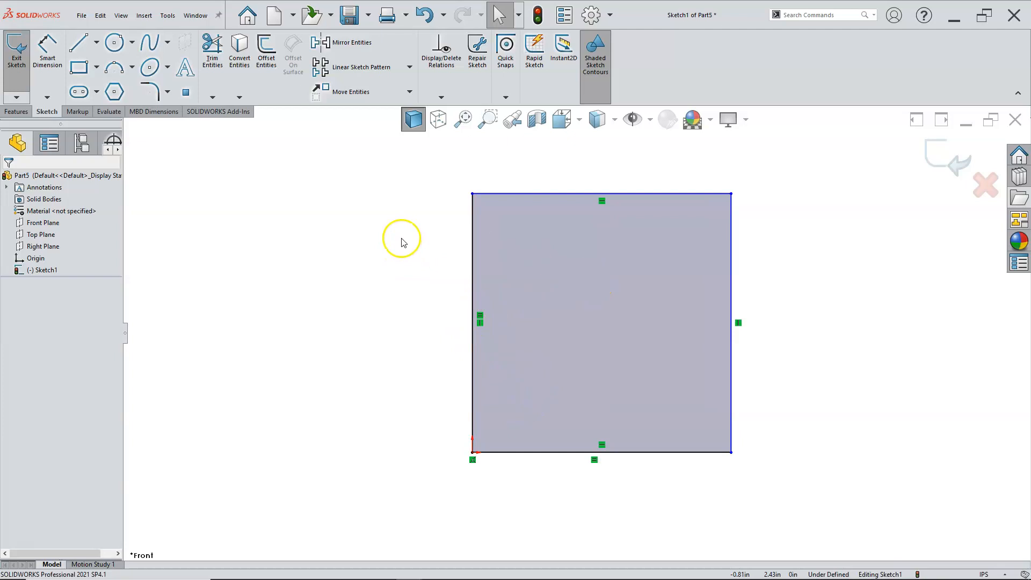
click(651, 123)
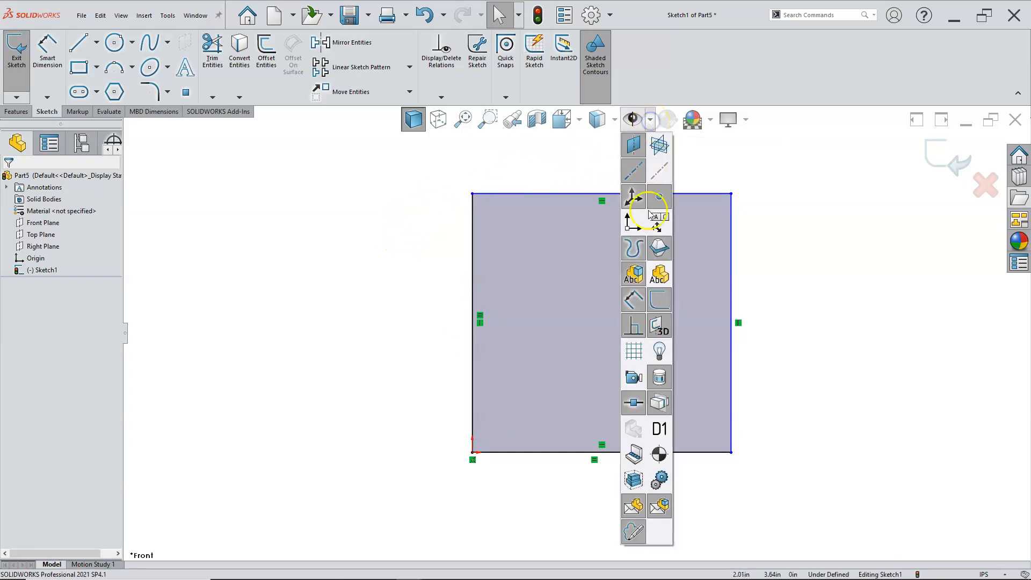
click(634, 325)
click(336, 267)
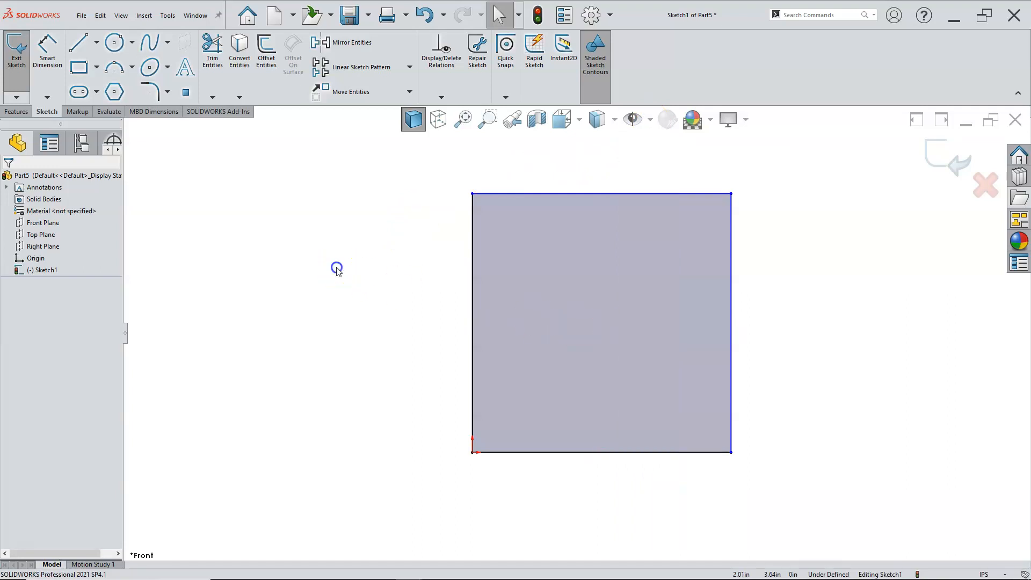
Examine the existing relations of the square's left and lower edges, including the one at the origin.
click(472, 285)
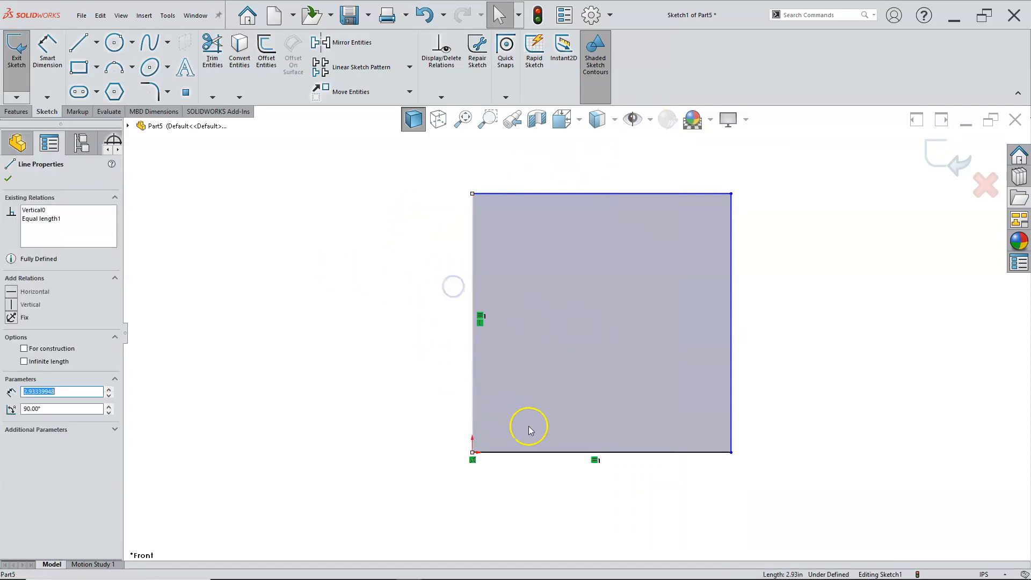
click(547, 452)
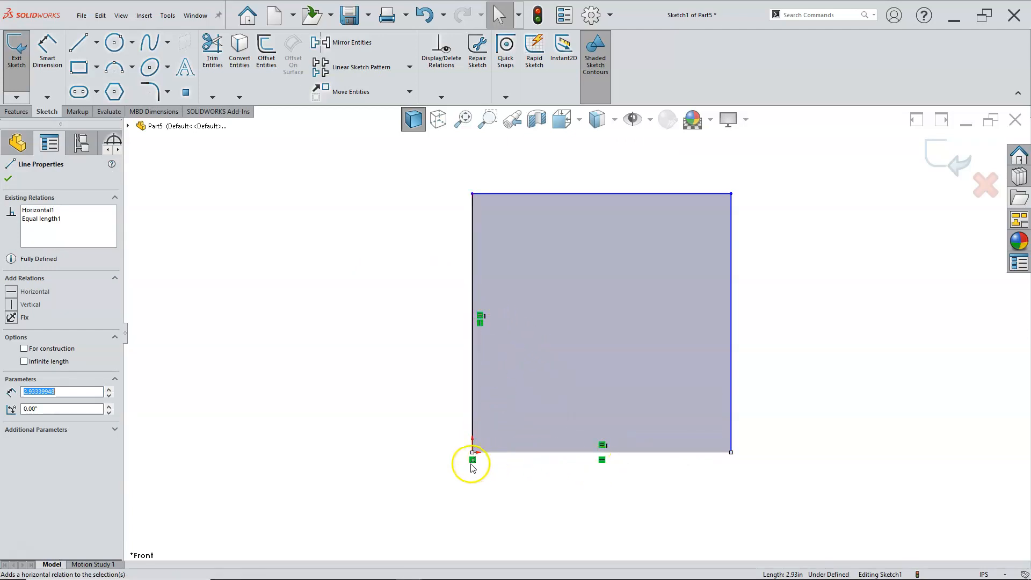
click(412, 333)
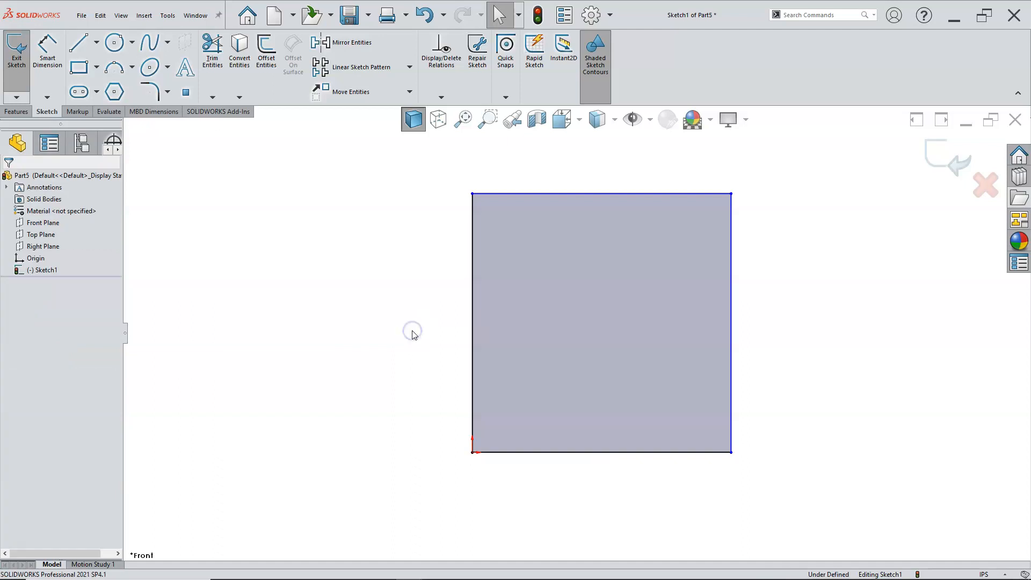
Add a Smart Dimension to the square's left edge and set it to 2 in.
right_click(420, 239)
click(525, 220)
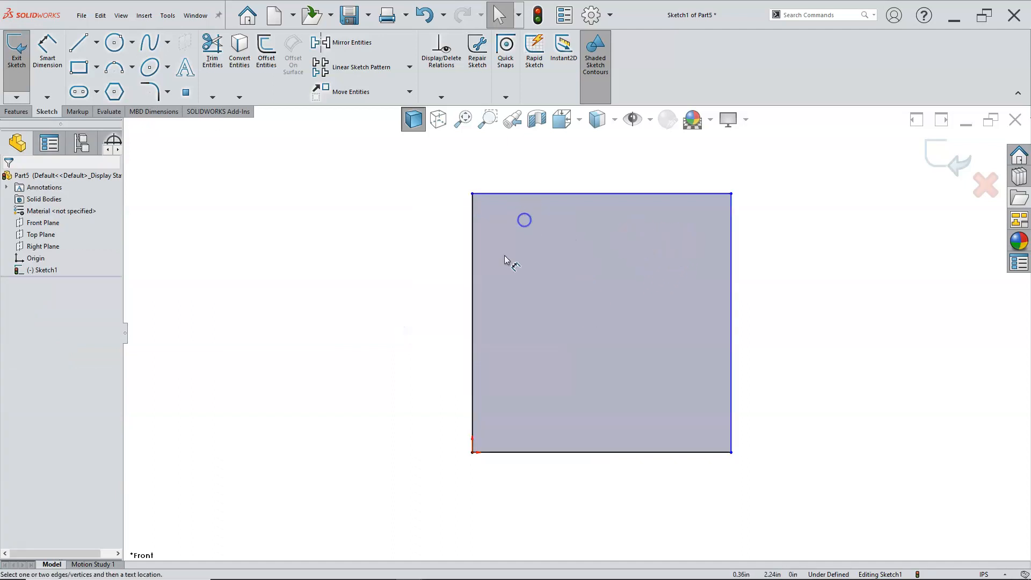
click(473, 290)
click(410, 294)
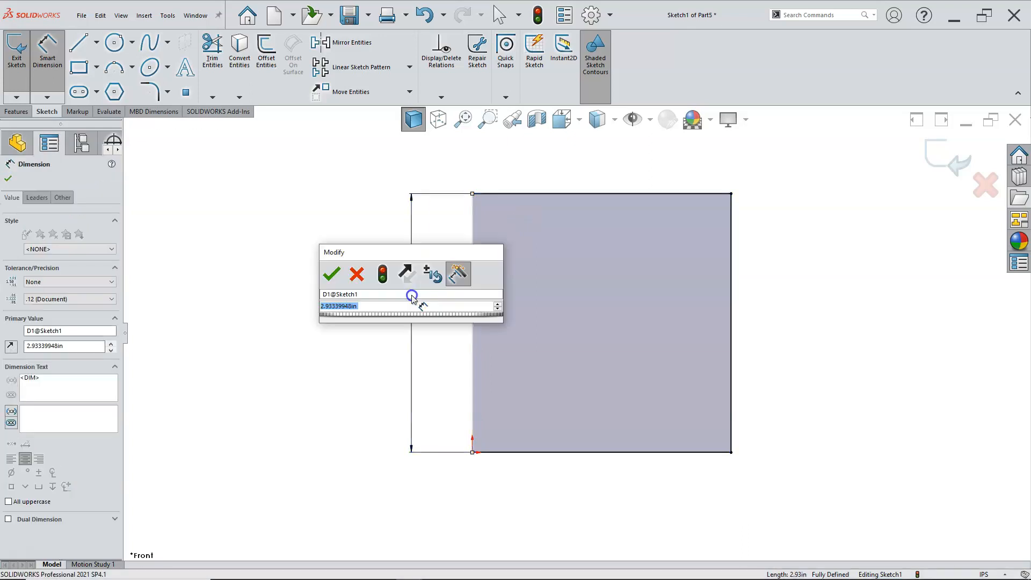
text(2)
key(Return)
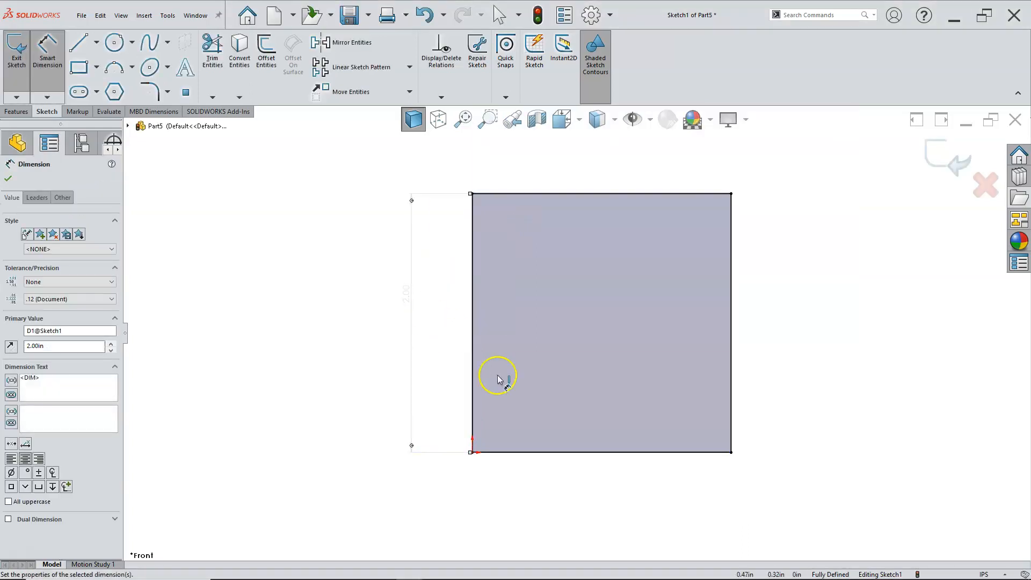
Dimension the square's lower edge as a driven dimension placed just below the square.
click(585, 459)
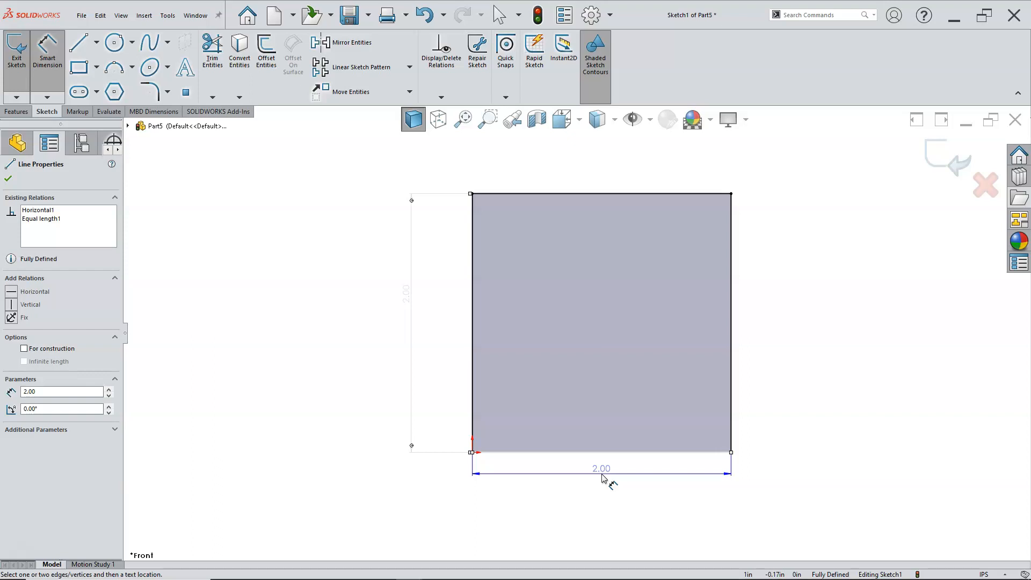
click(602, 478)
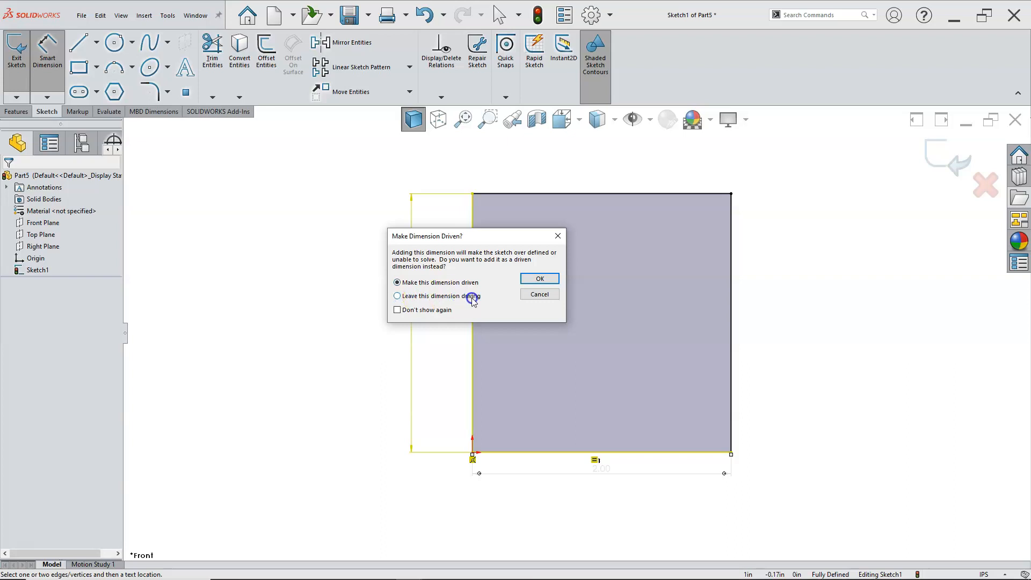
click(539, 279)
right_click(353, 268)
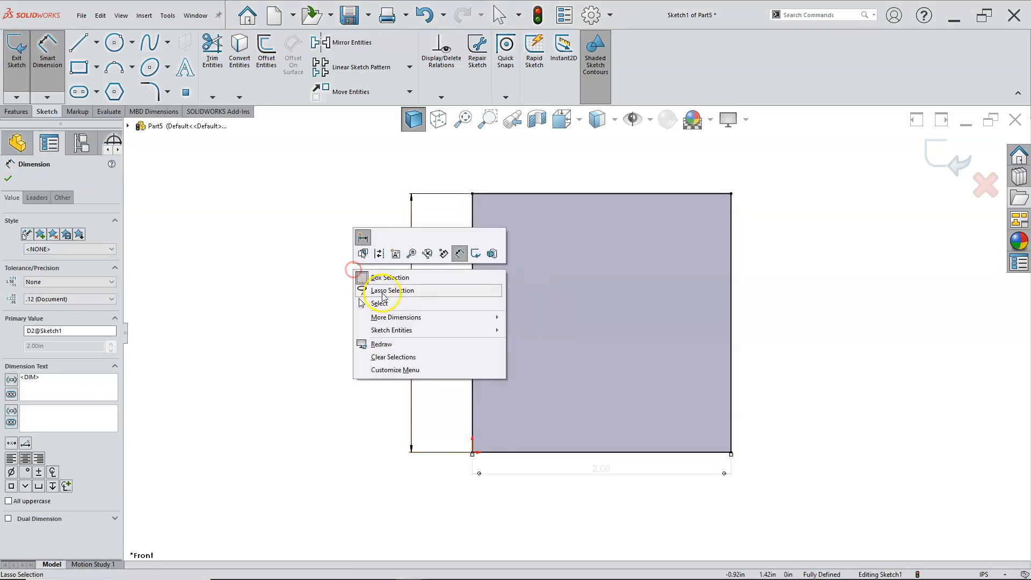
click(382, 294)
click(602, 474)
click(752, 414)
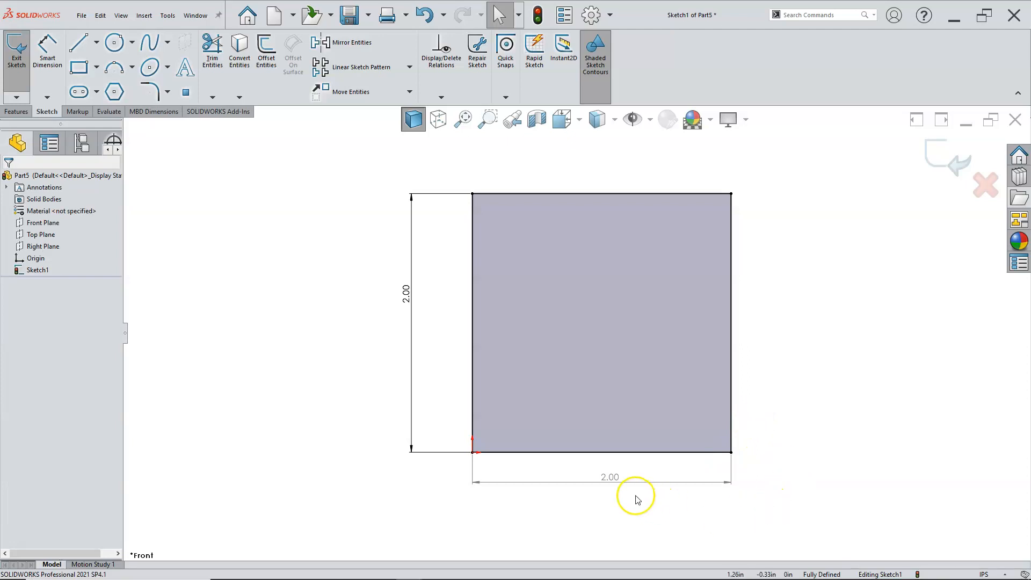
Set the left edge's dimension to 3 in, rebuild to leave the sketch, and fit the square in view.
double_click(408, 297)
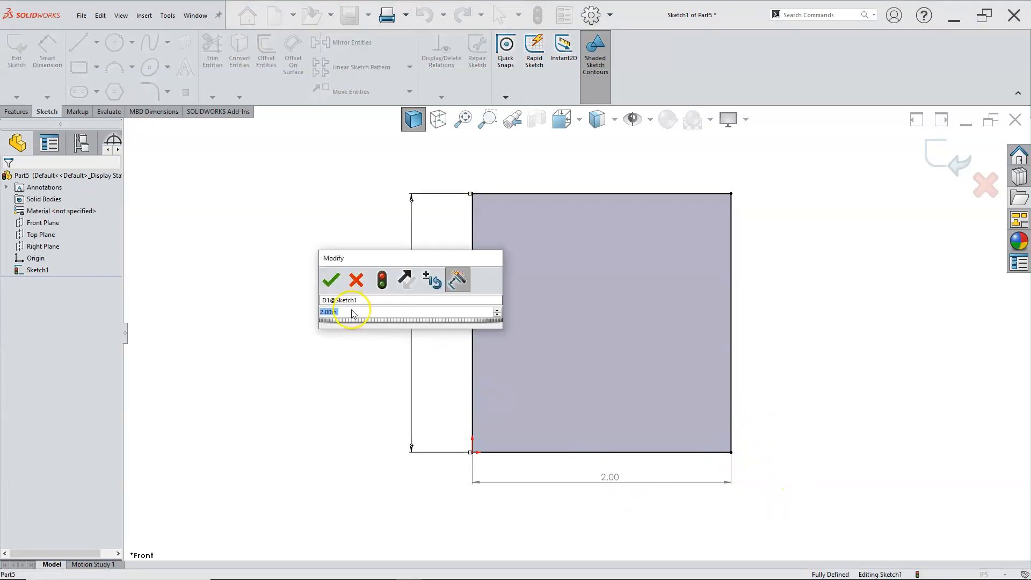
text(3)
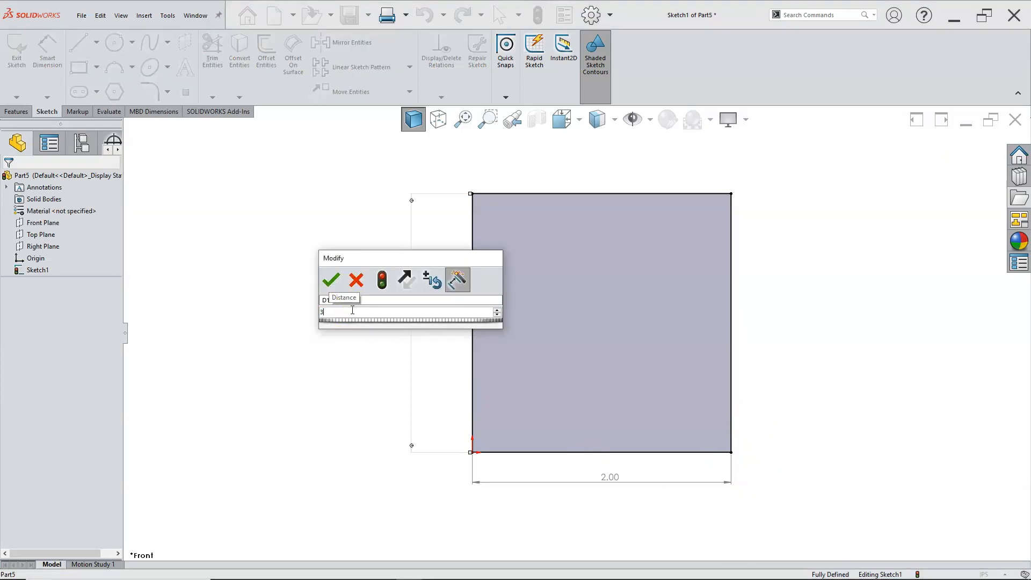
key(Return)
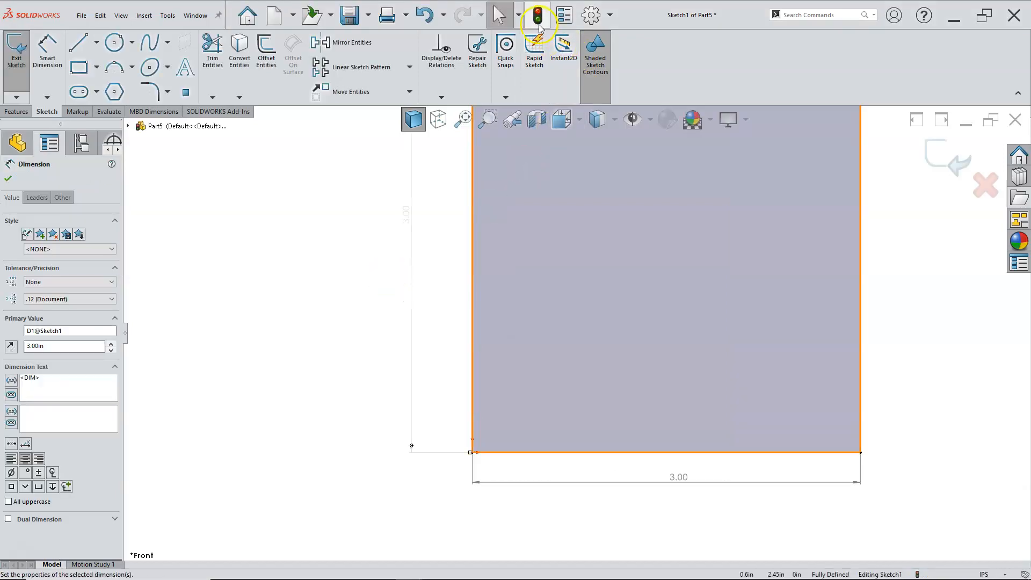
click(537, 14)
key(f)
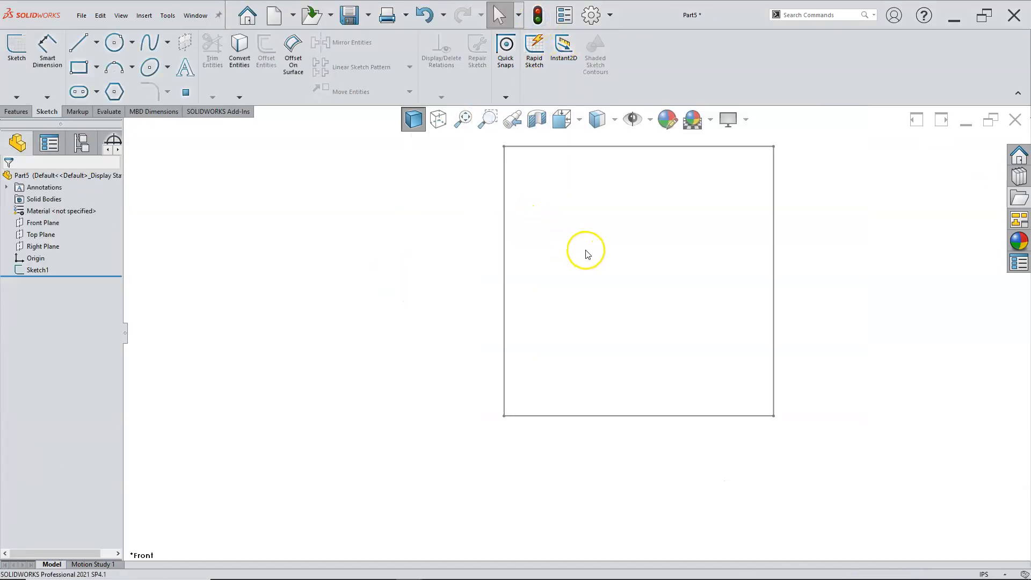
Switch the document units to MMGS (millimeter, gram, second).
scroll(556, 197, up, 1)
scroll(649, 218, down, 2)
scroll(627, 218, up, 2)
scroll(597, 336, up, 3)
scroll(596, 338, down, 3)
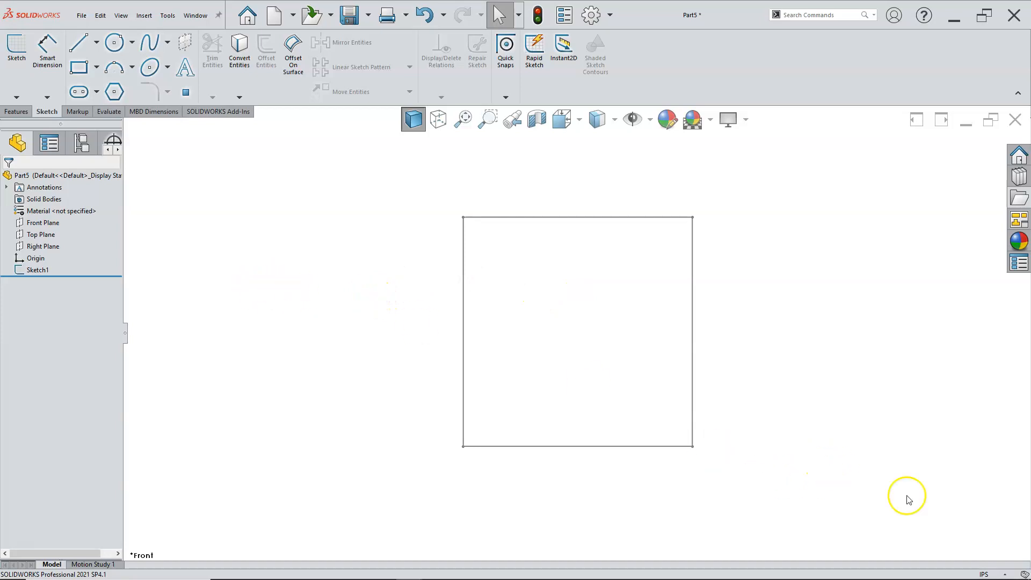
click(1003, 575)
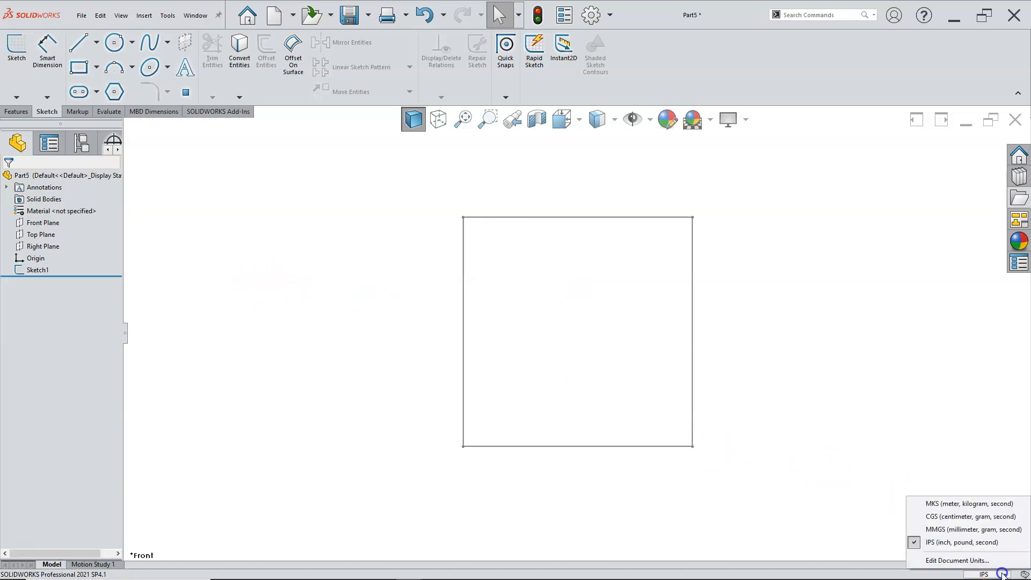
click(960, 529)
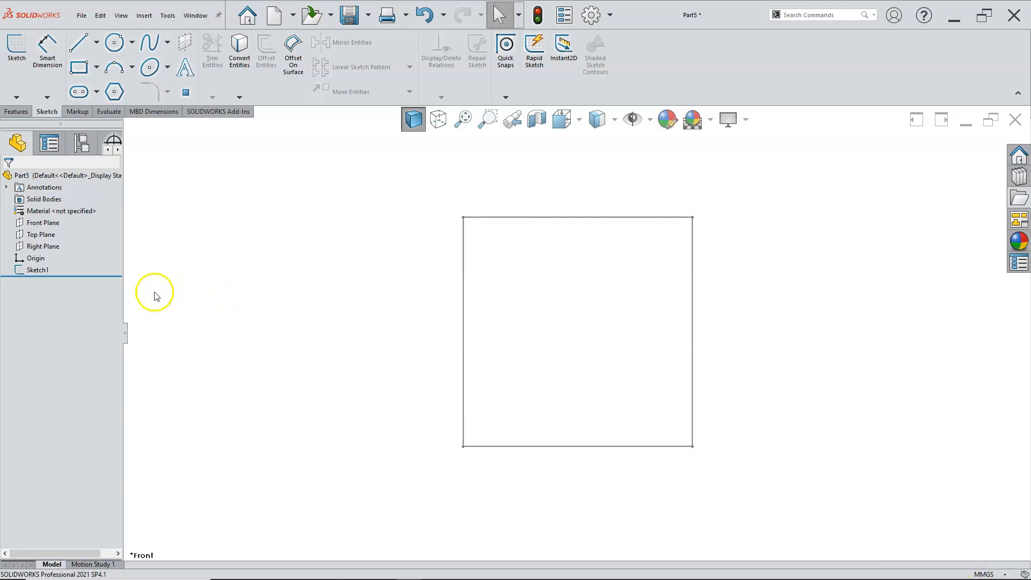
Reopen the square's sketch for editing and set the left edge's dimension to 75 mm.
right_click(43, 270)
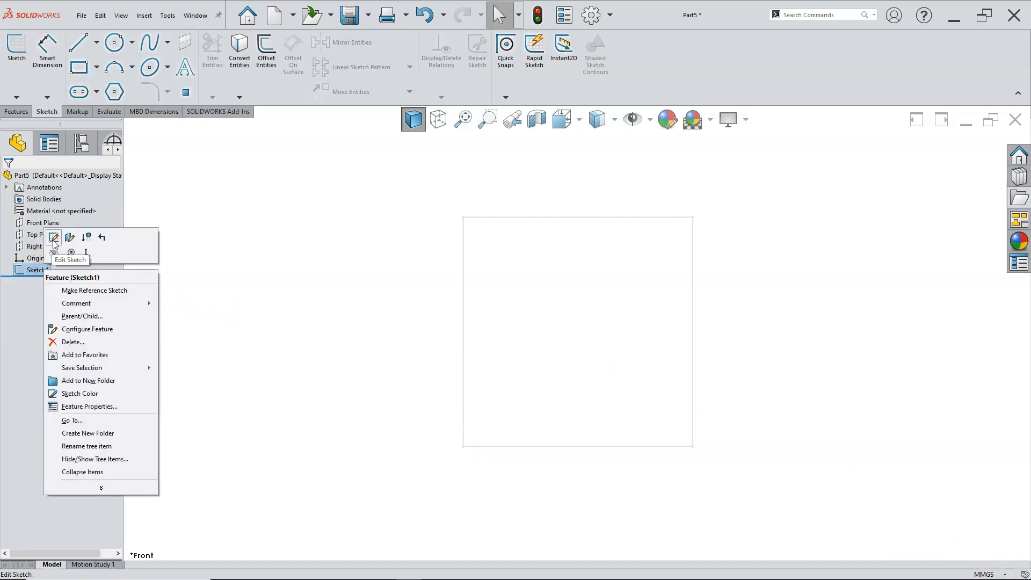
click(233, 258)
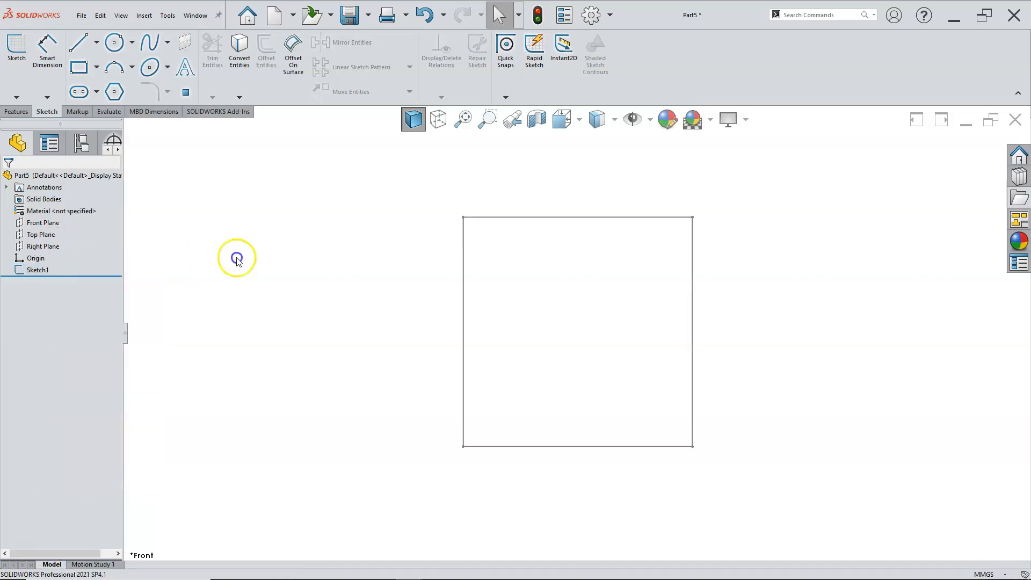
right_click(463, 266)
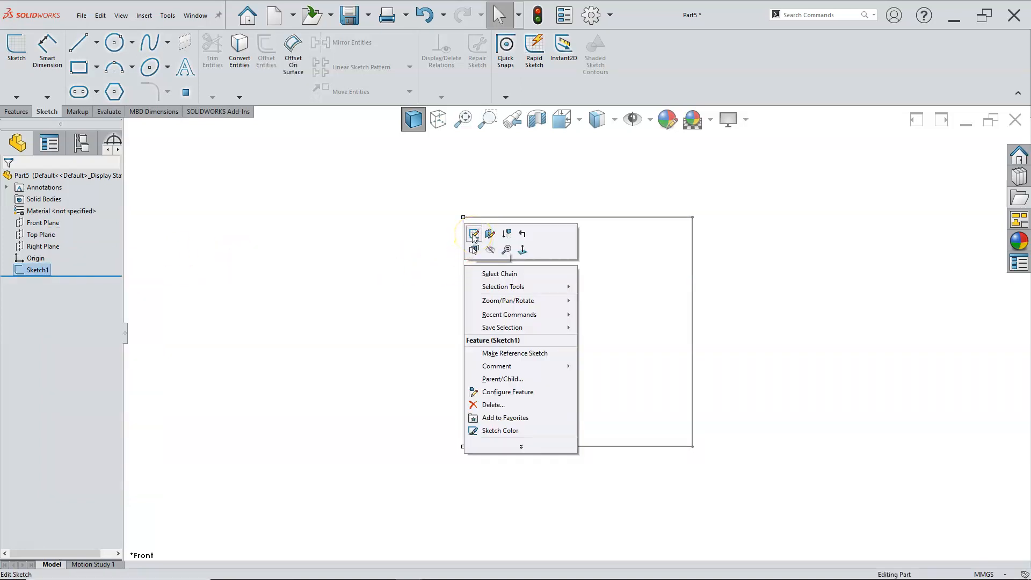
click(323, 205)
click(464, 247)
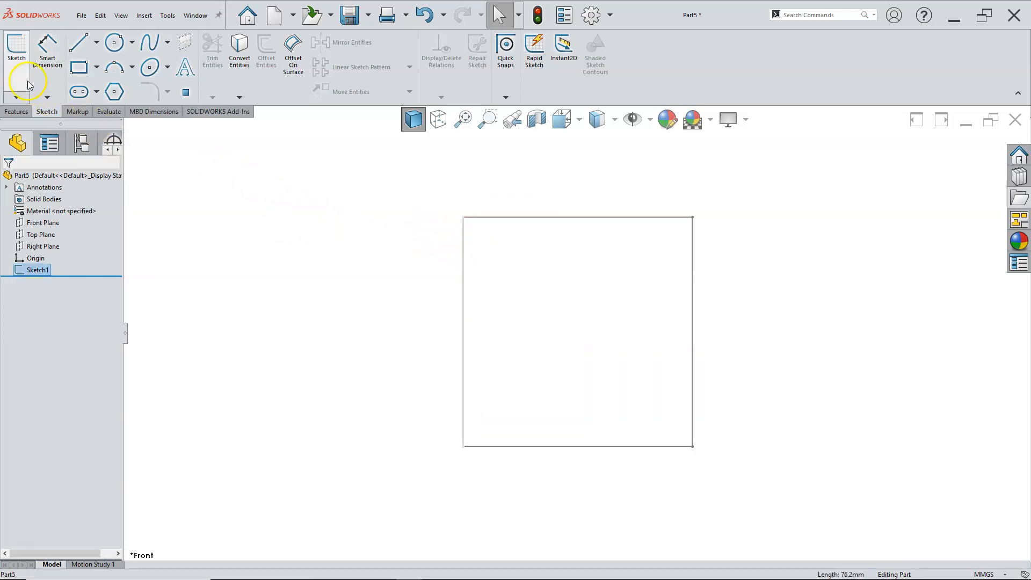
click(18, 58)
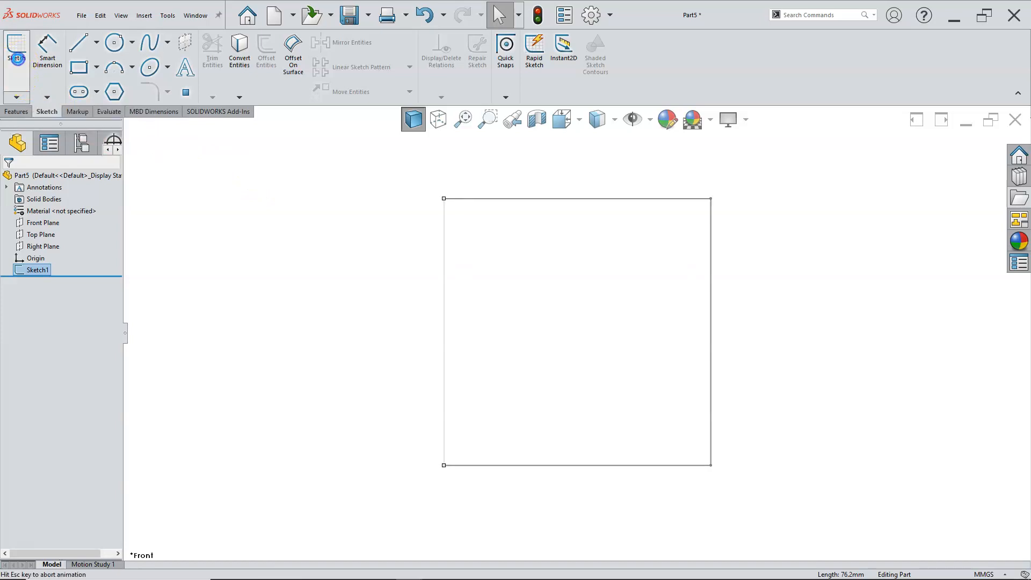
scroll(478, 278, up, 3)
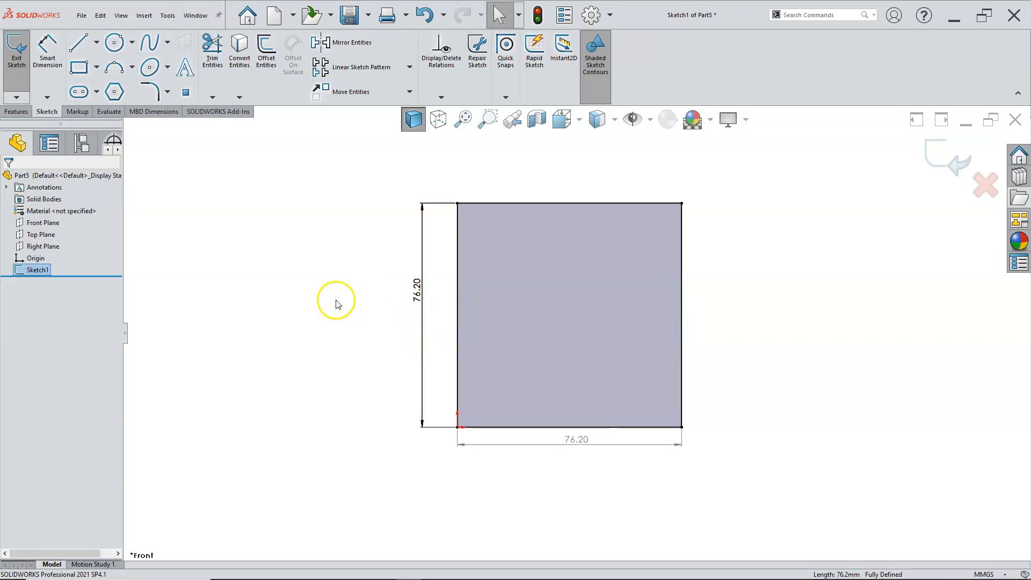
double_click(417, 288)
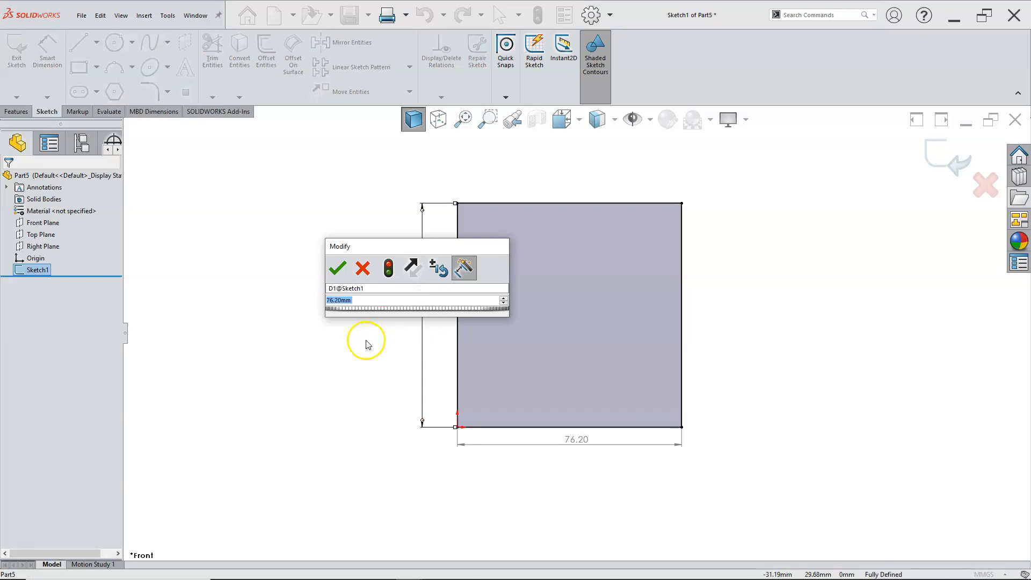
text(75)
key(Return)
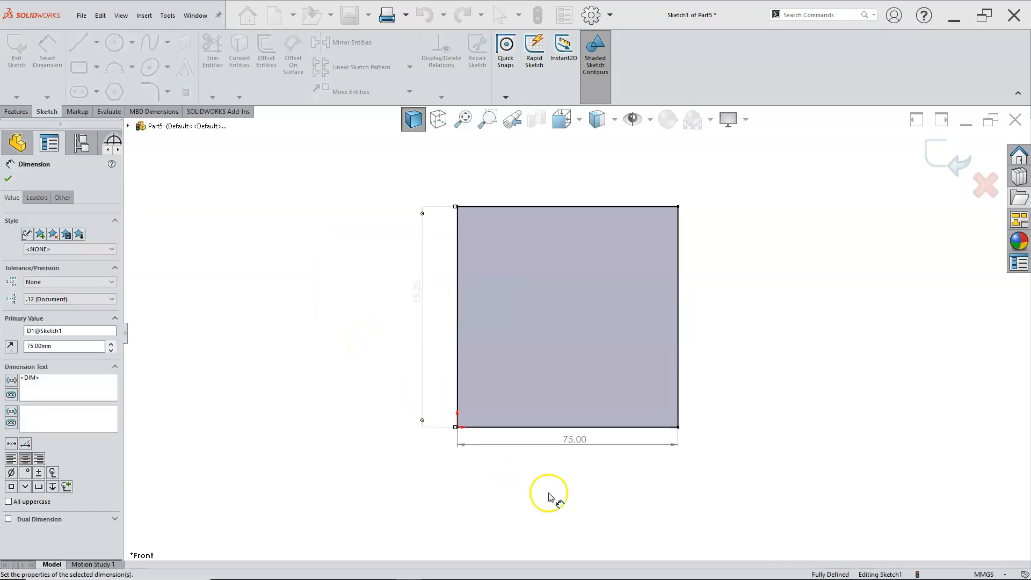
click(724, 359)
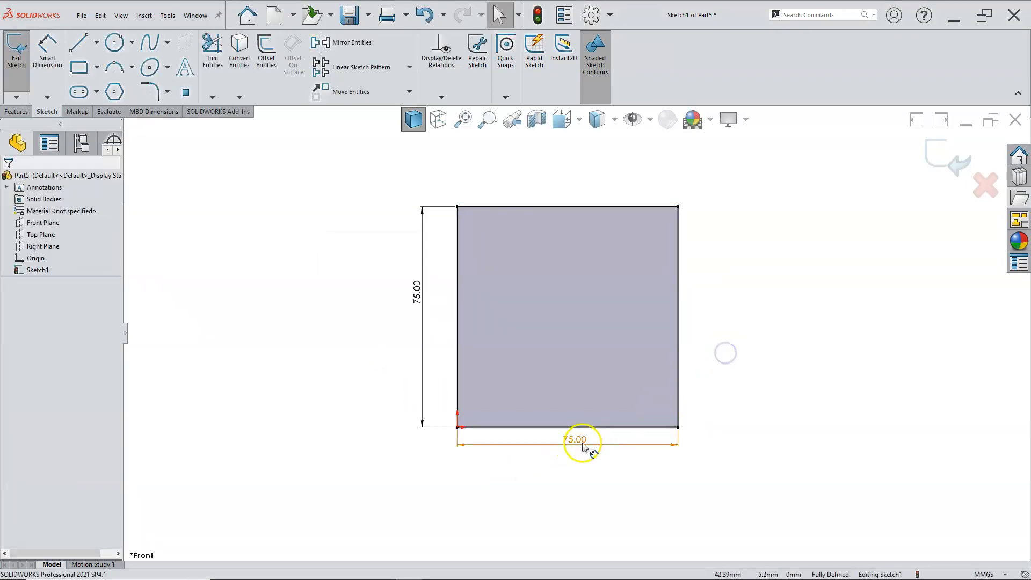
Extrude the square as a boss with a Blind depth of 75 mm from the sketch plane.
click(16, 112)
click(20, 51)
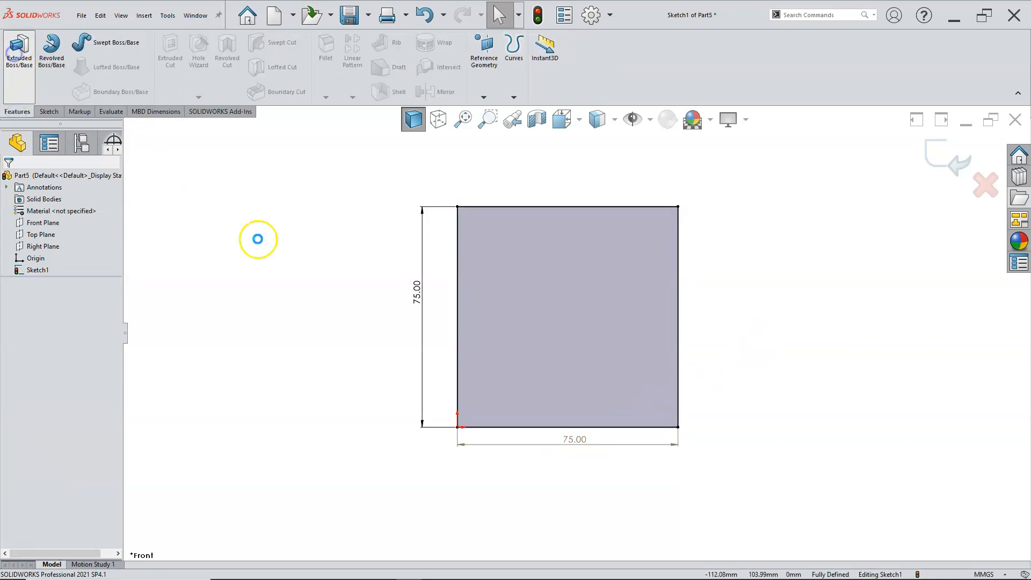
mouse_move(548, 349)
mouse_down()
mouse_move(579, 359)
mouse_move(497, 416)
mouse_move(529, 395)
mouse_move(509, 416)
mouse_up()
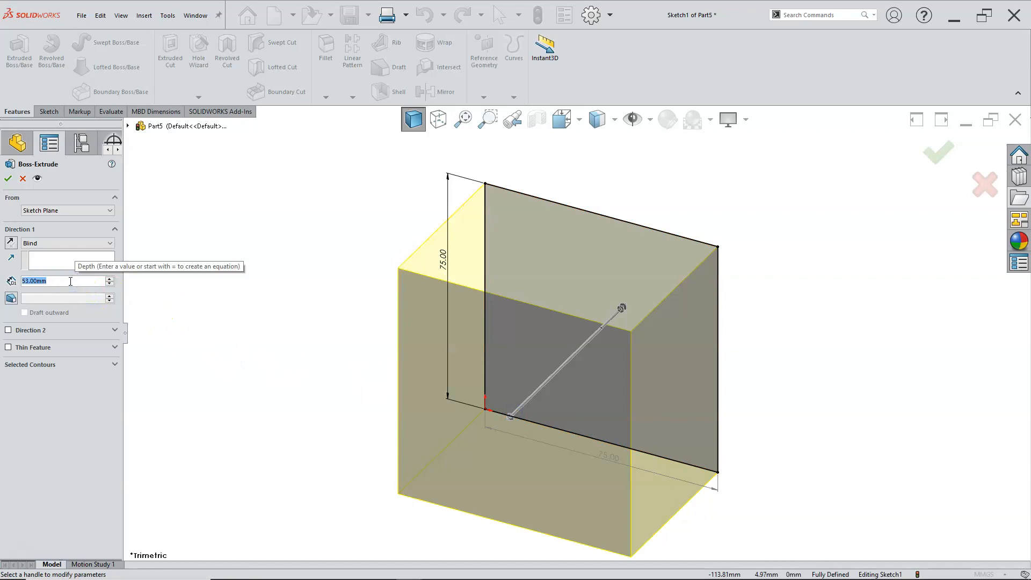
text(75)
key(Return)
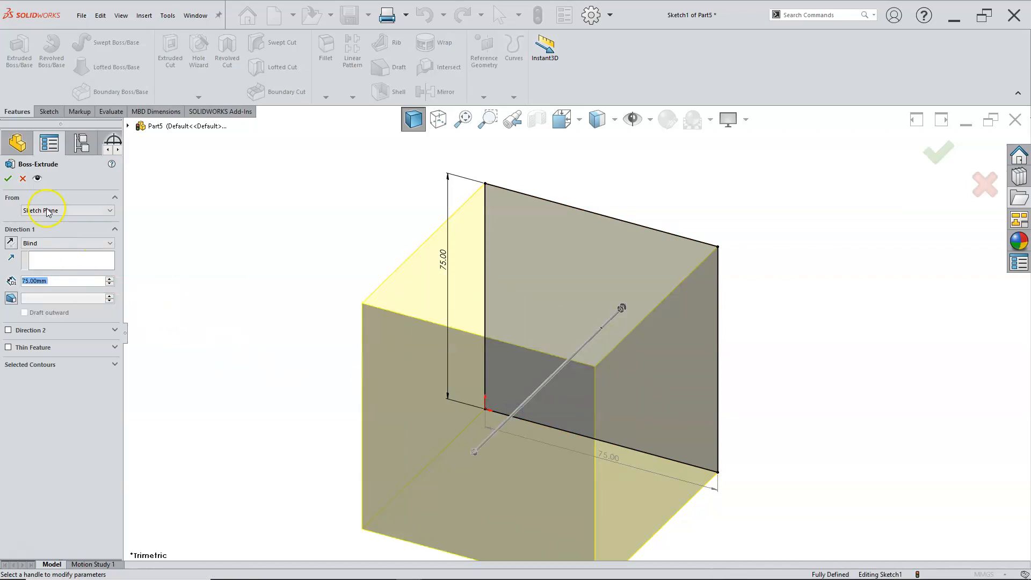
click(8, 178)
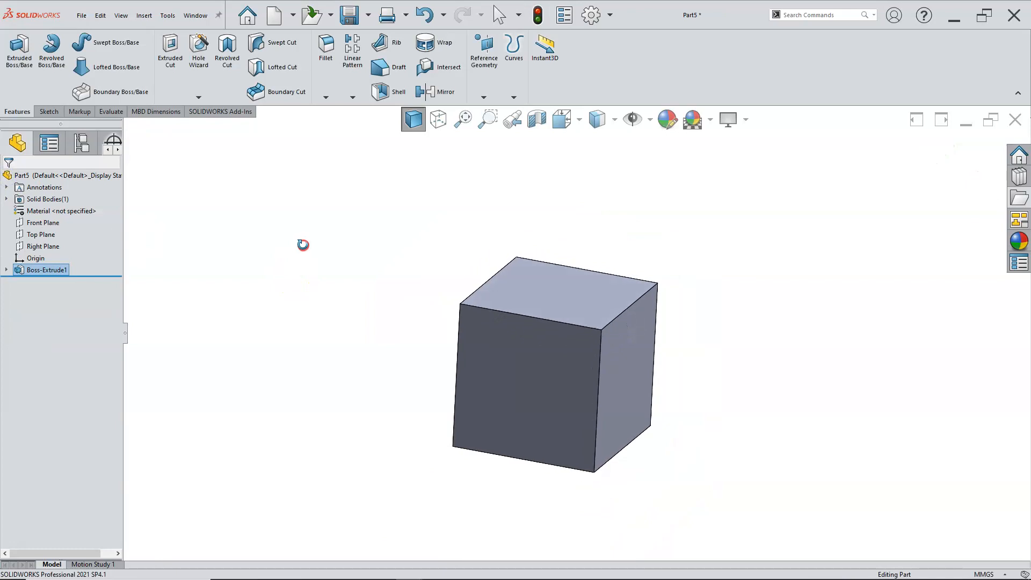
Expand the part's solid bodies and hide the extruded cube body.
middle_drag(278, 232, 284, 278)
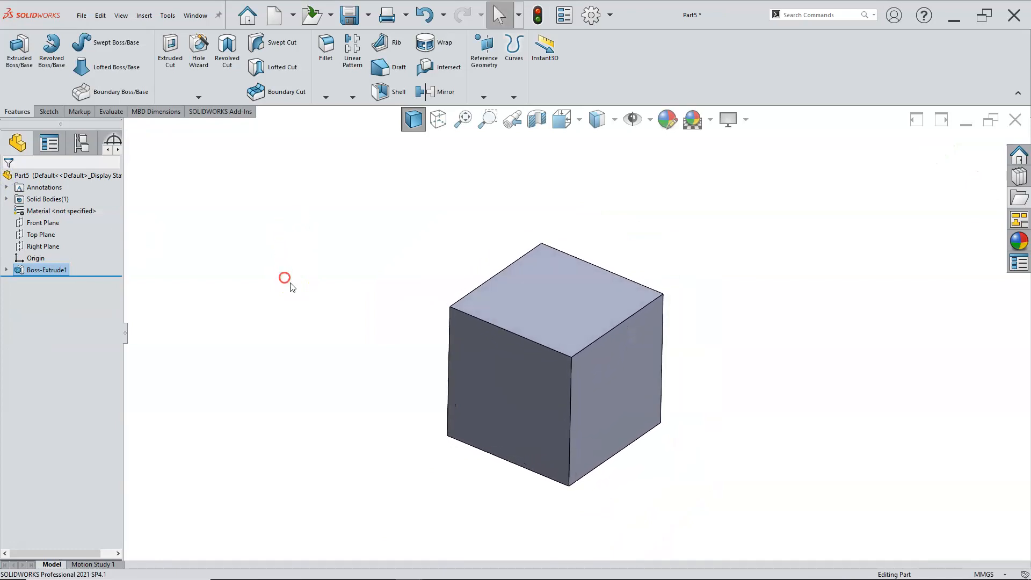
scroll(403, 347, down, 3)
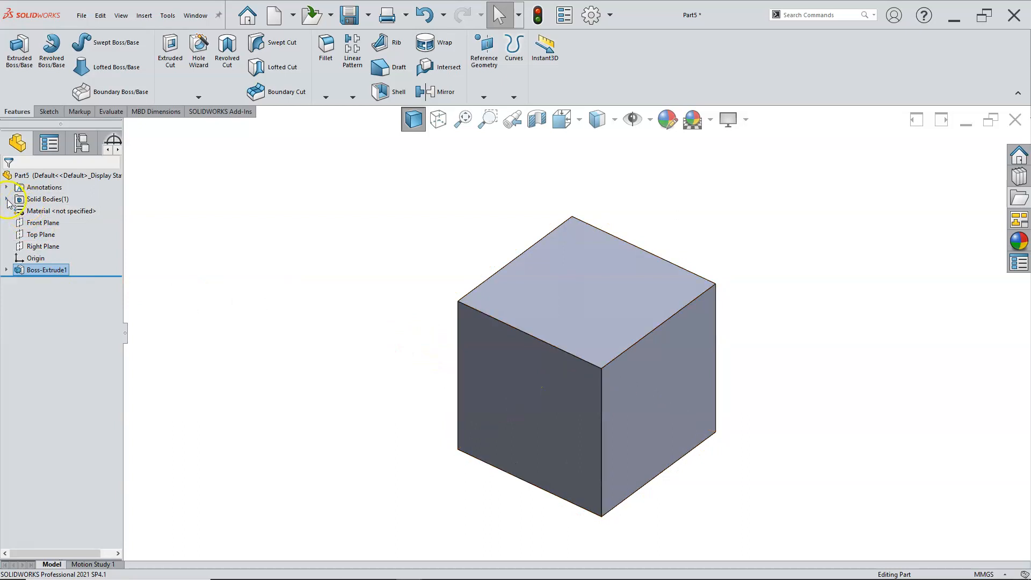
click(6, 199)
click(52, 211)
click(296, 289)
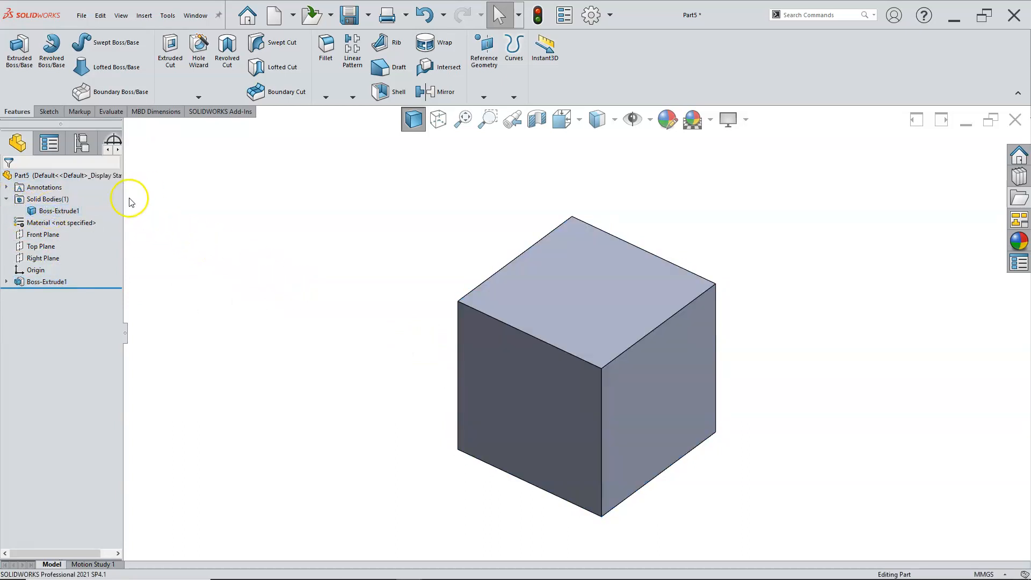
right_click(58, 211)
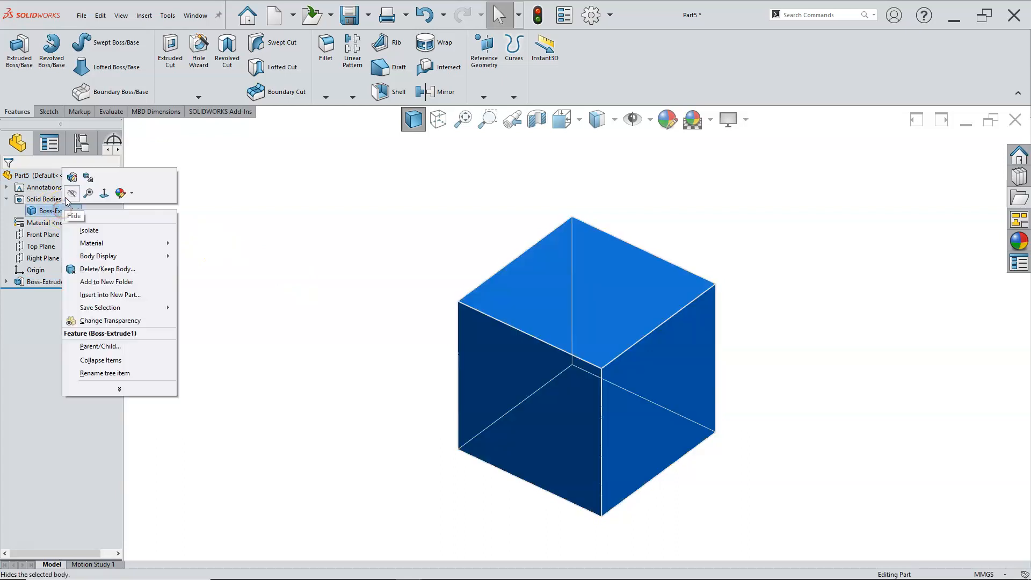
click(69, 194)
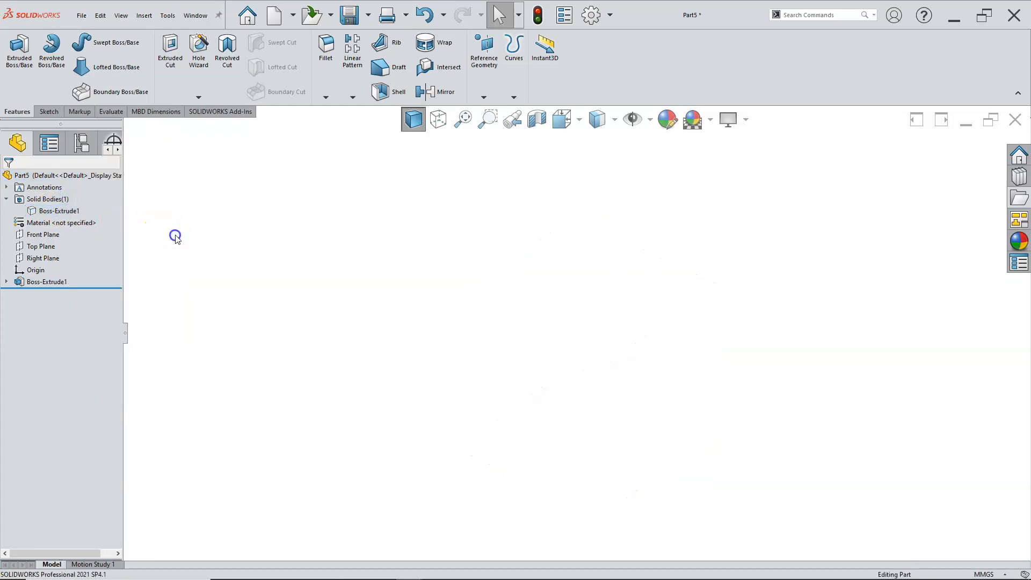
Start a sketch on the Top Plane and draw a corner rectangle from the origin, about 75 mm wide and 70 mm high.
click(41, 246)
click(50, 229)
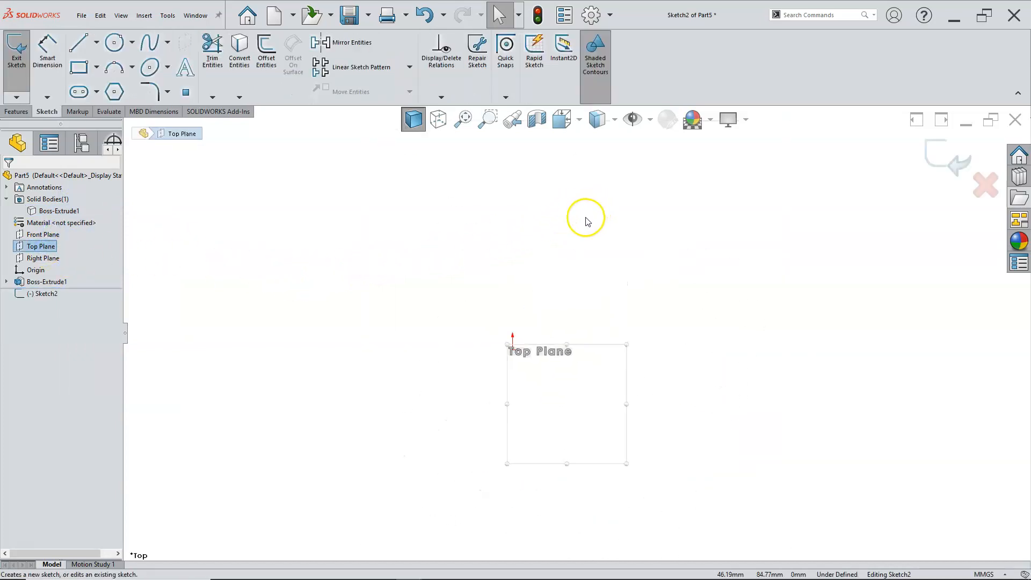
scroll(585, 218, down, 3)
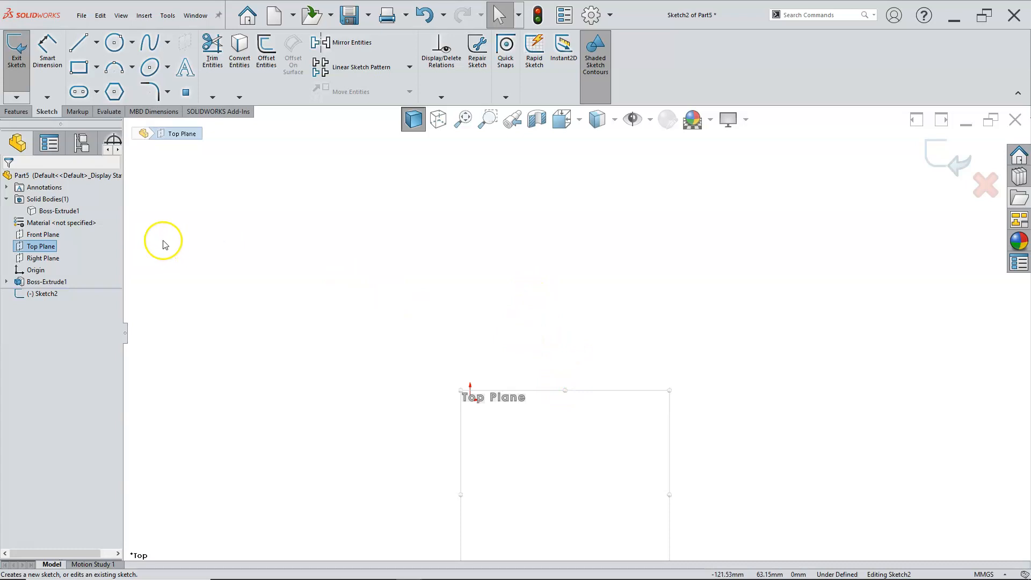
right_click(54, 250)
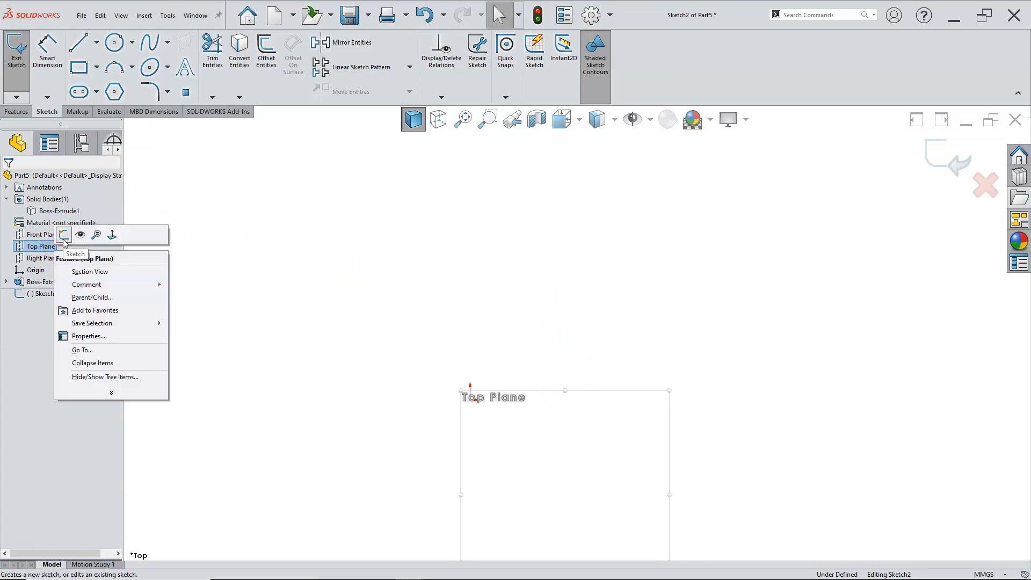
click(263, 266)
click(79, 67)
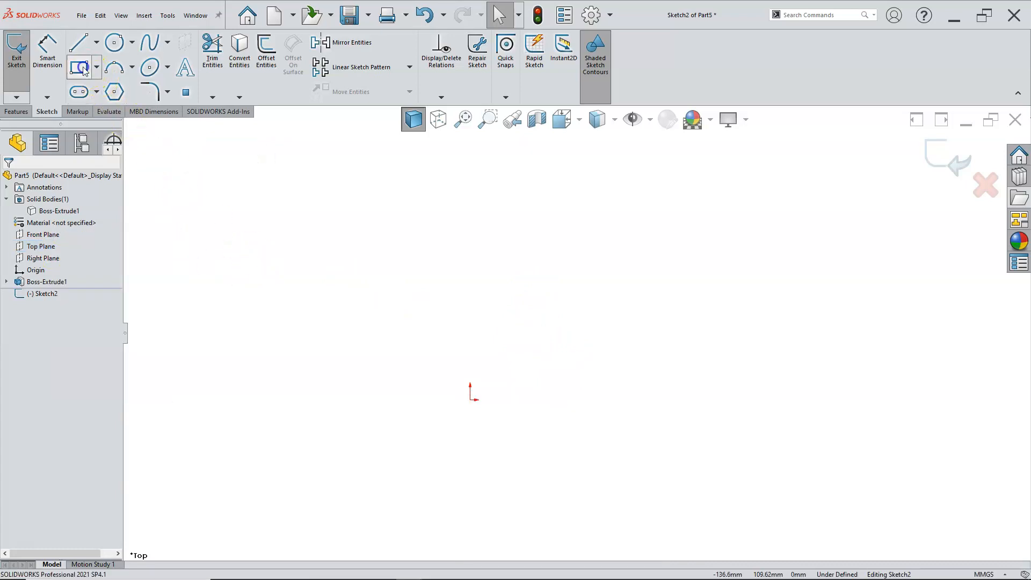
click(469, 399)
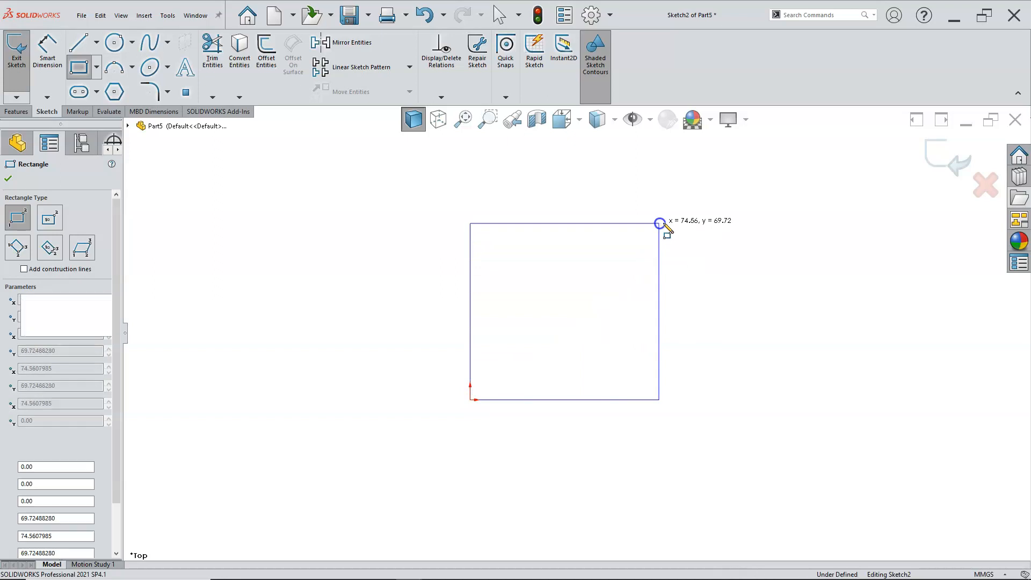
click(659, 223)
Dimension the rectangle's left edge to 100 mm.
right_click(685, 228)
click(792, 213)
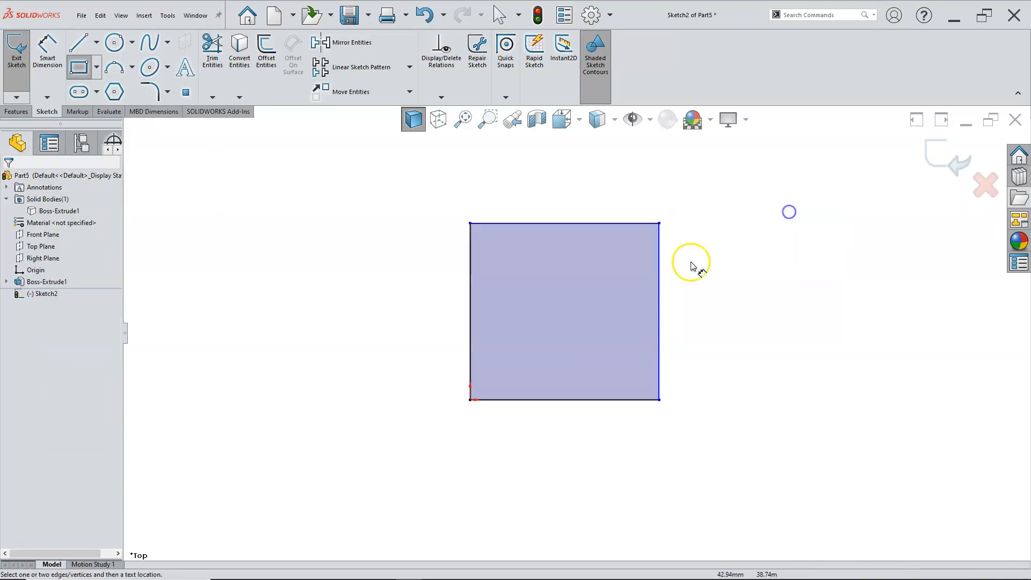
click(471, 329)
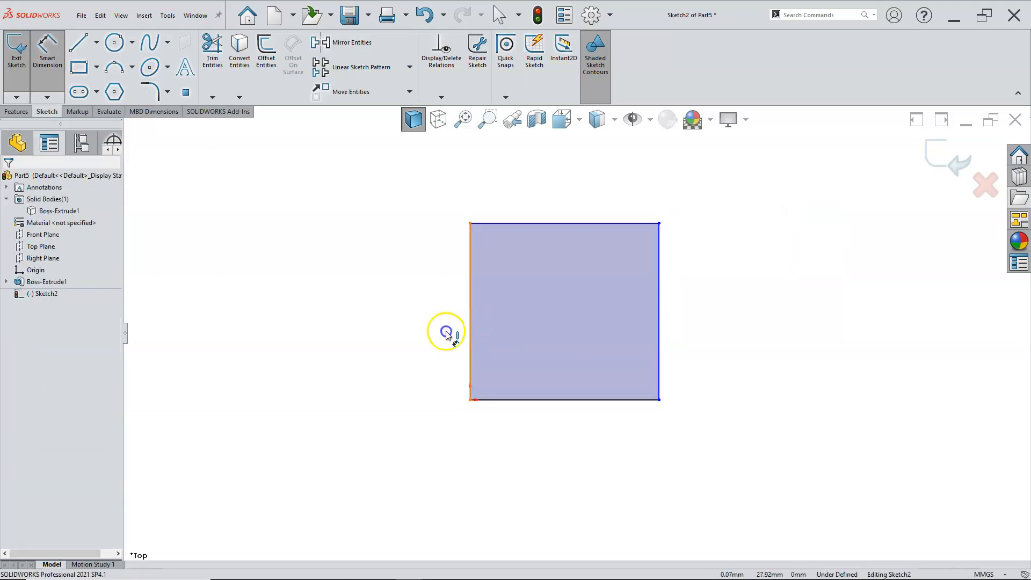
click(399, 327)
text(100)
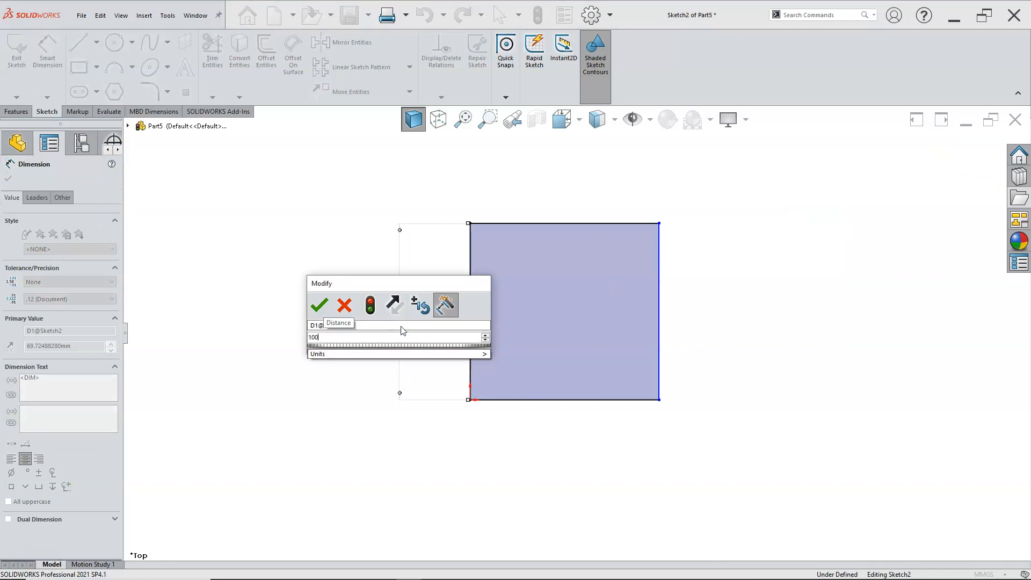
click(319, 305)
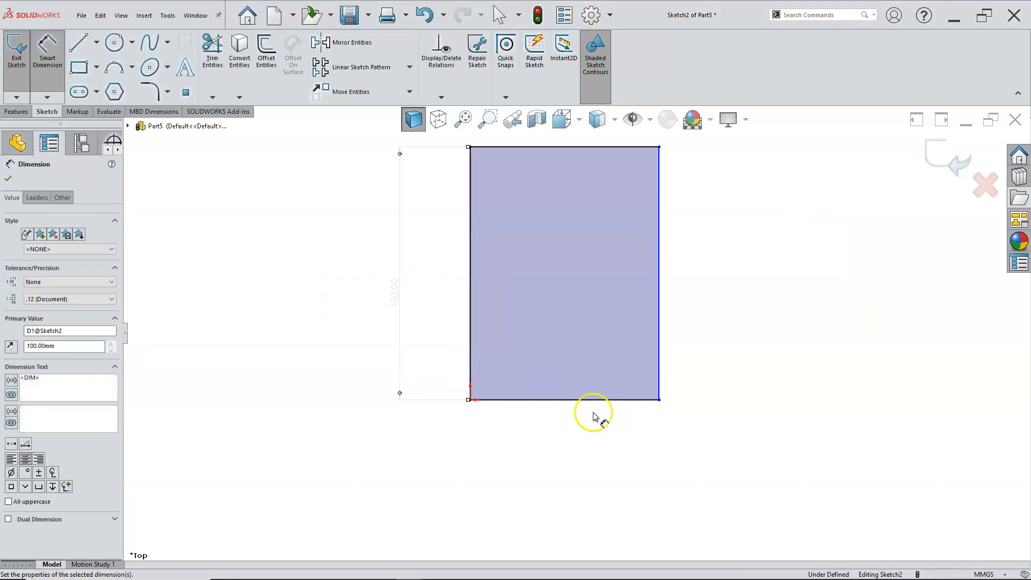
Dimension the rectangle's lower edge to 100 mm and move that dimension farther away from the profile.
click(574, 400)
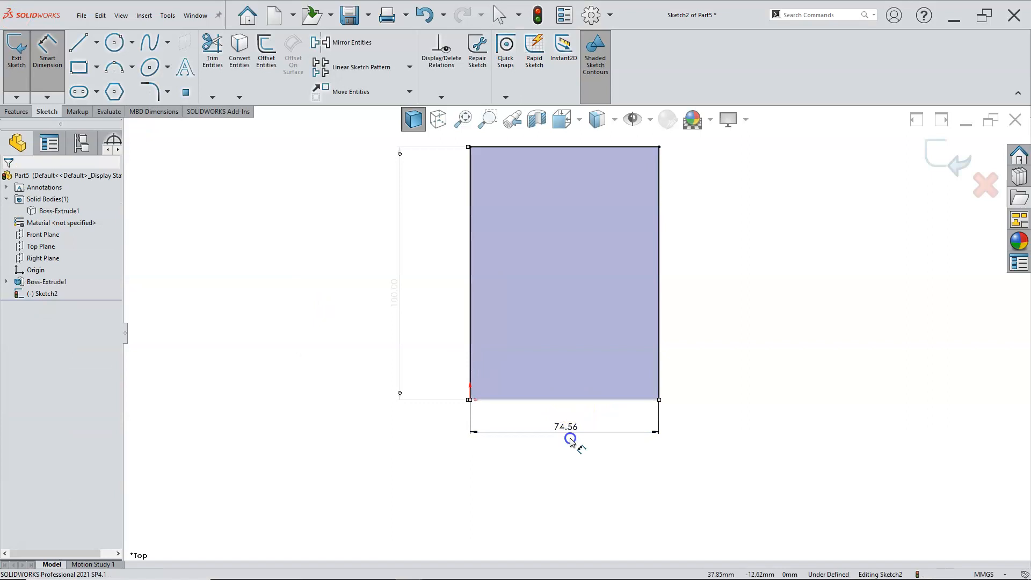
click(570, 440)
text(1)
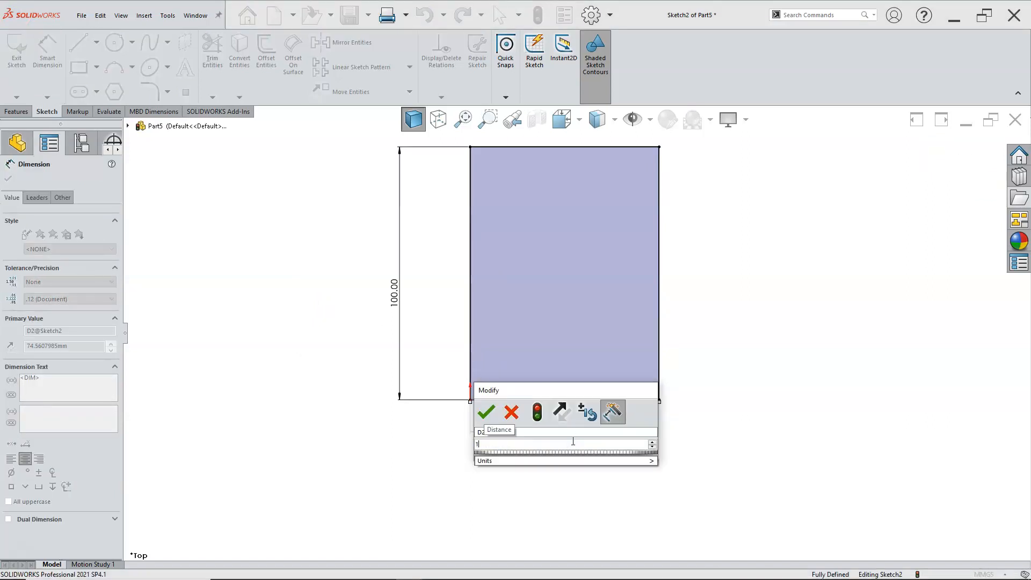
text(00)
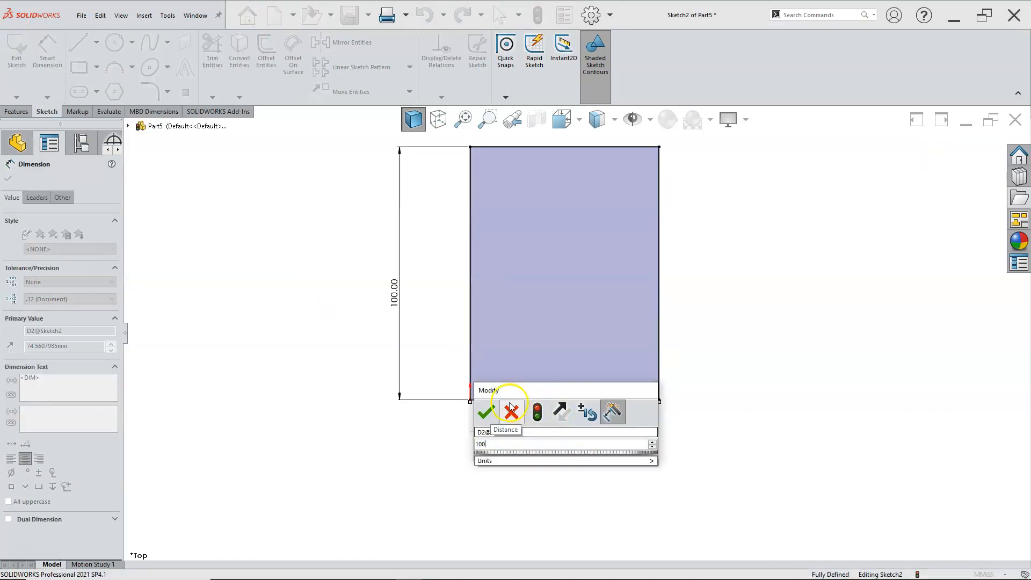
click(486, 411)
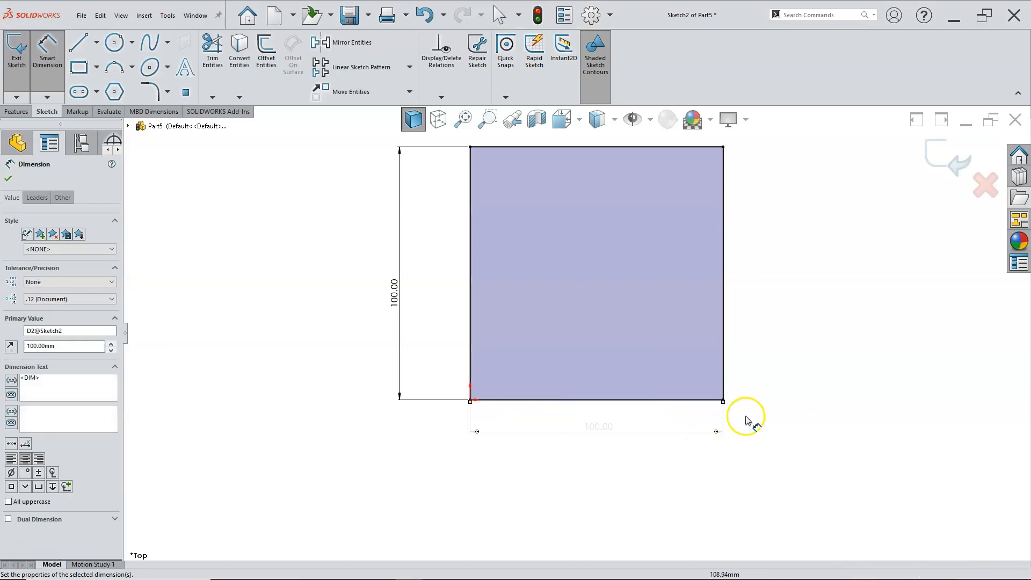
key(ctrl+7)
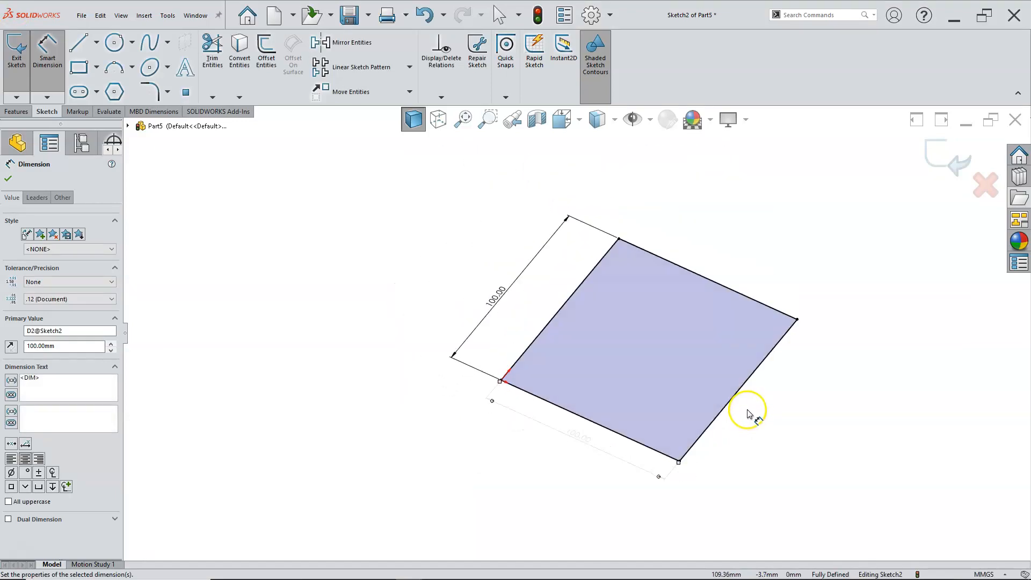
right_click(378, 264)
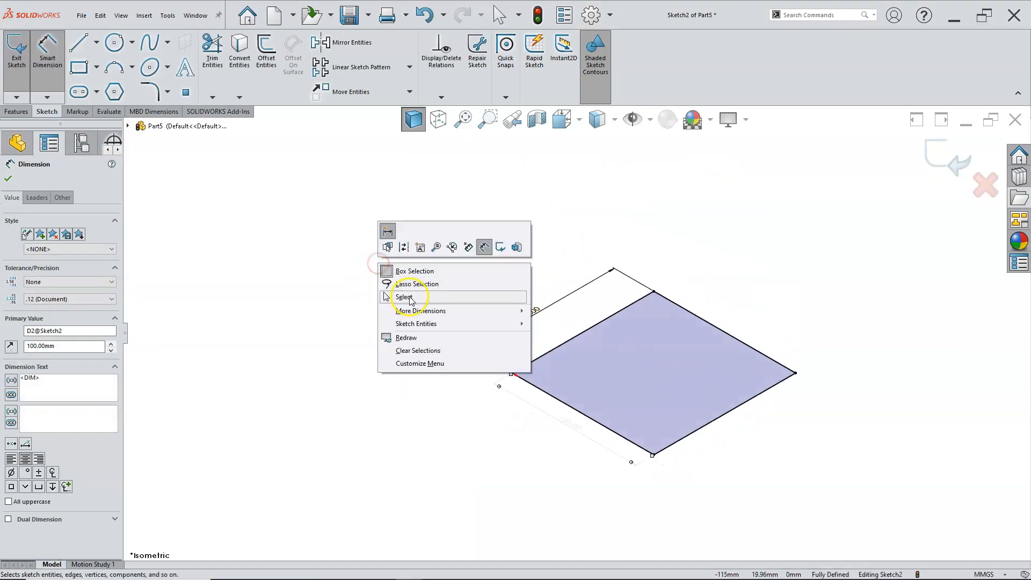
click(408, 297)
drag(570, 428, 554, 439)
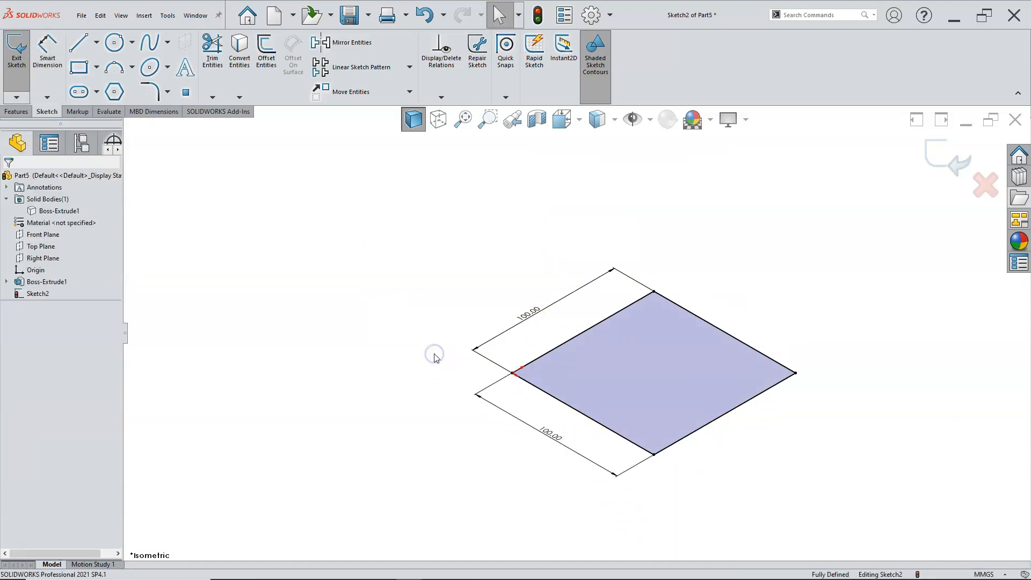
click(392, 295)
Extrude the 100 mm square as a boss with a Blind depth of 100 mm from the sketch plane.
click(22, 111)
click(19, 49)
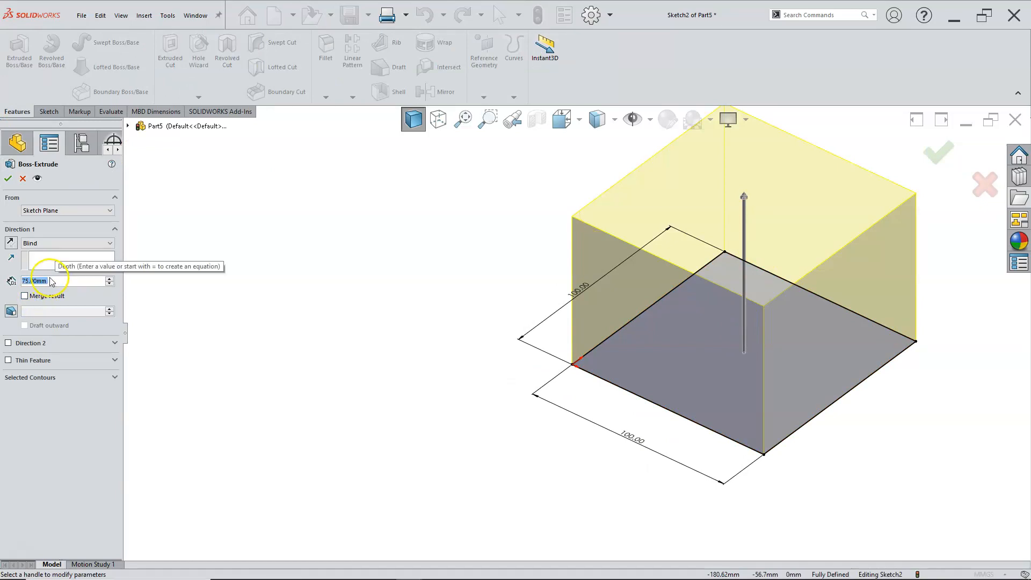
text(100)
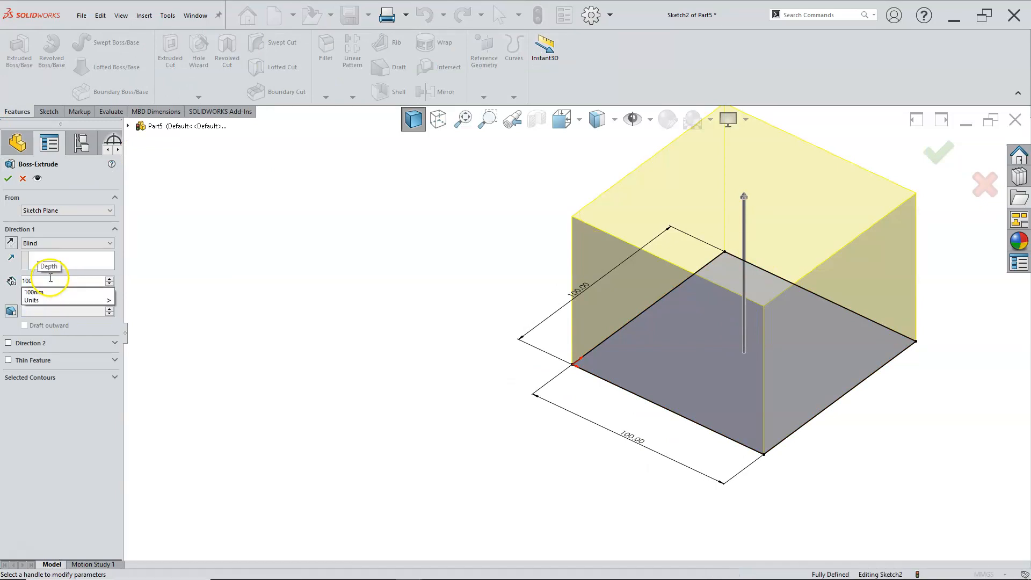
key(Return)
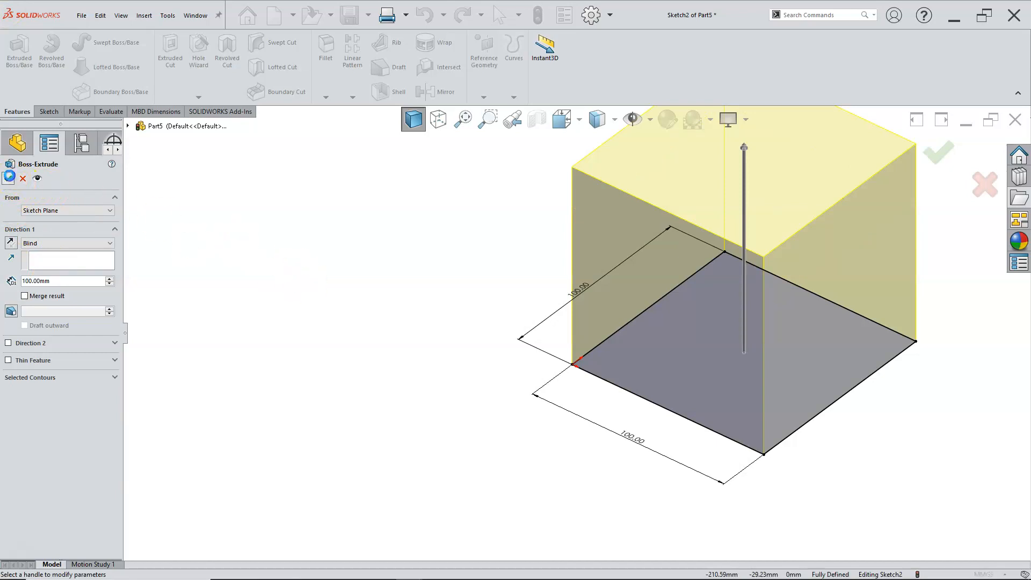
key(Return)
scroll(635, 253, up, 3)
scroll(655, 268, down, 2)
click(422, 255)
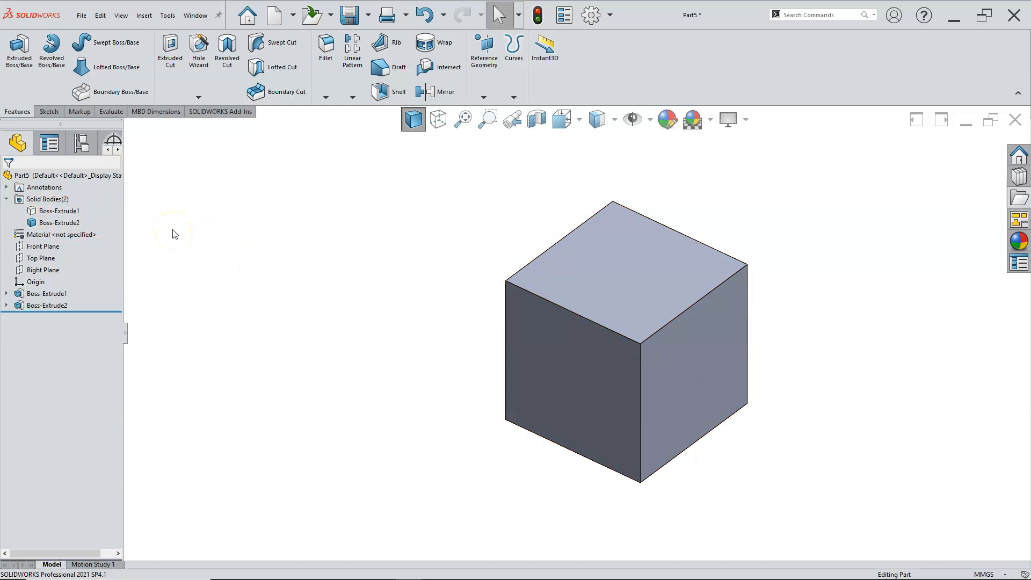
Hide the 100 mm cube's solid body.
right_click(72, 222)
click(80, 207)
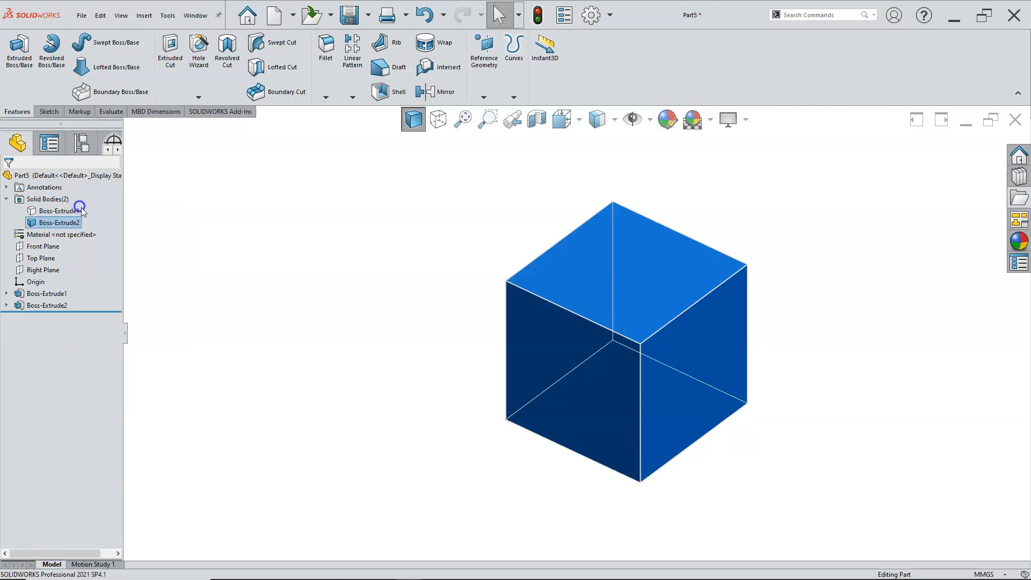
click(243, 251)
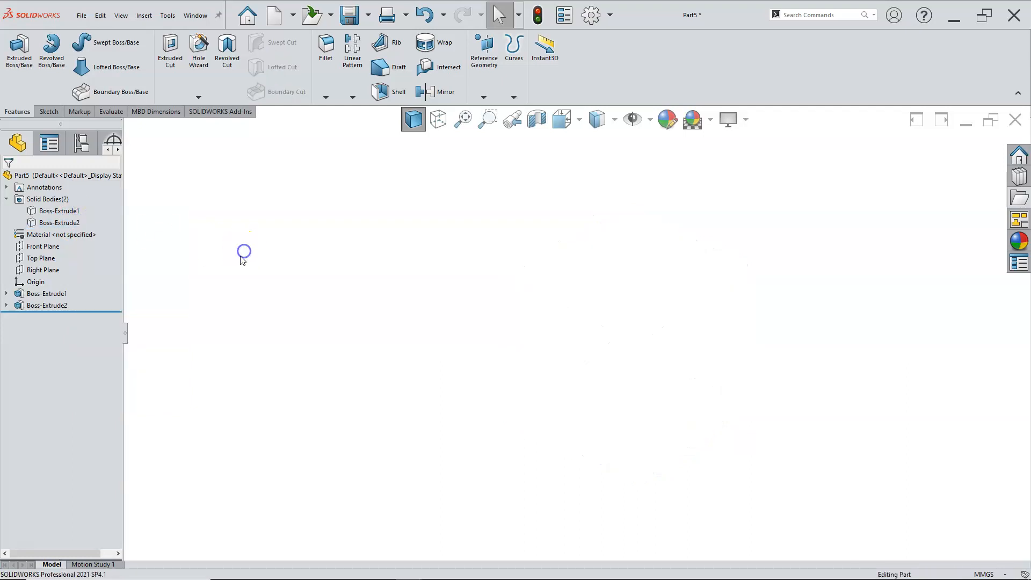
Start a sketch on the Right Plane and draw a corner rectangle from the origin, about 18 mm by 18 mm.
click(45, 247)
click(49, 260)
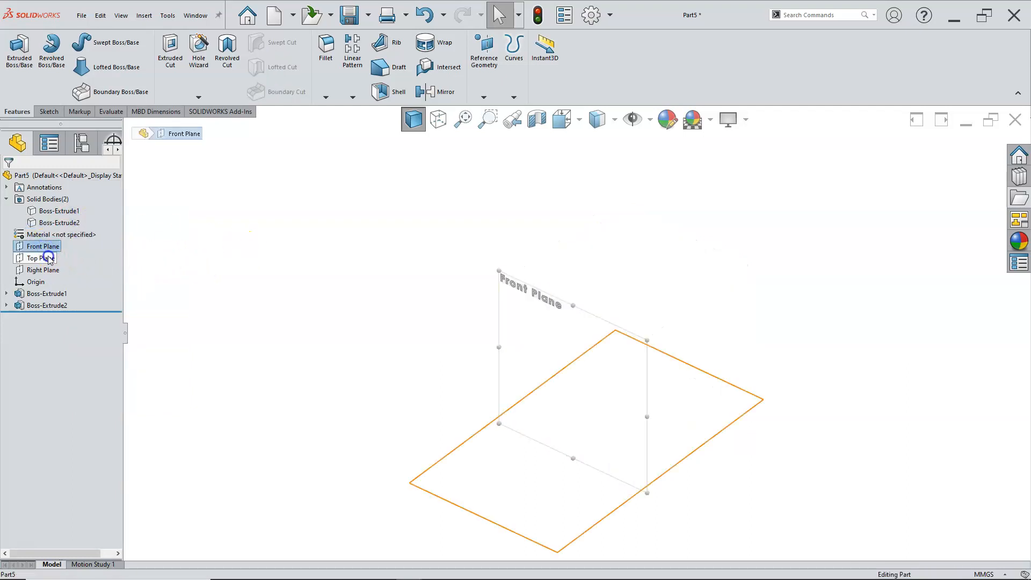
click(53, 271)
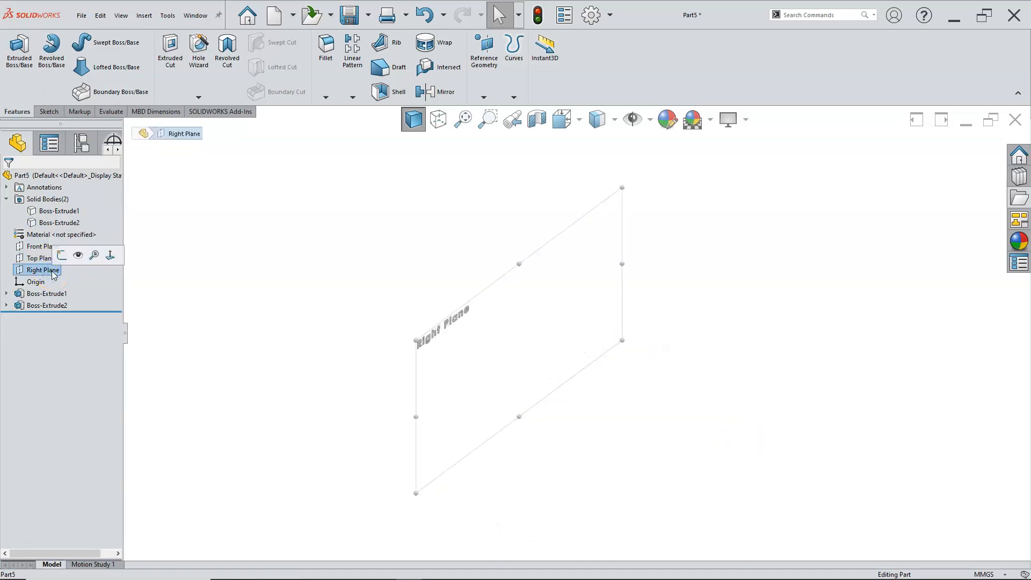
click(62, 256)
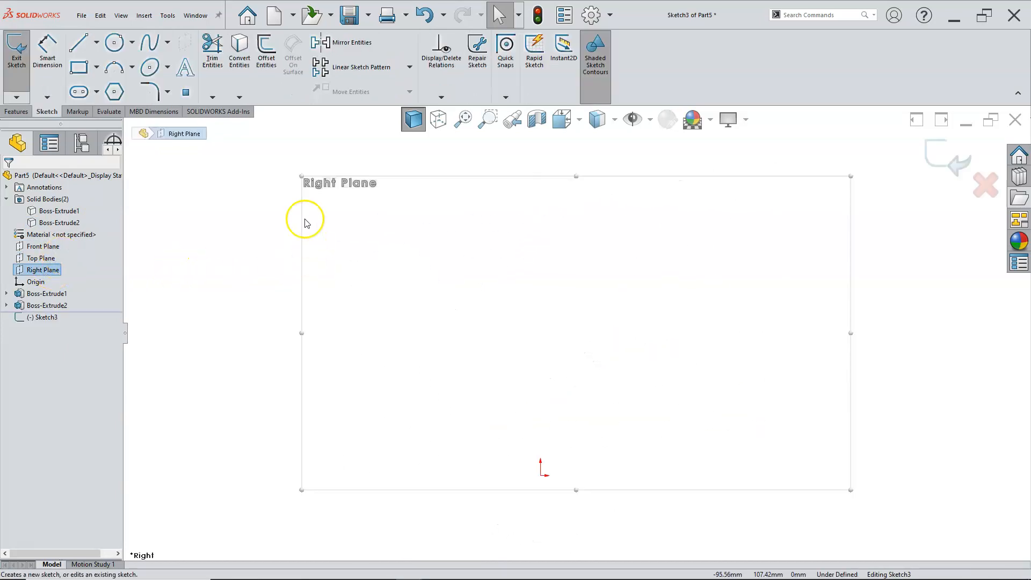
click(541, 474)
click(591, 424)
Dimension the small rectangle's left and lower edges to 25 mm each.
right_click(652, 412)
click(769, 386)
click(541, 449)
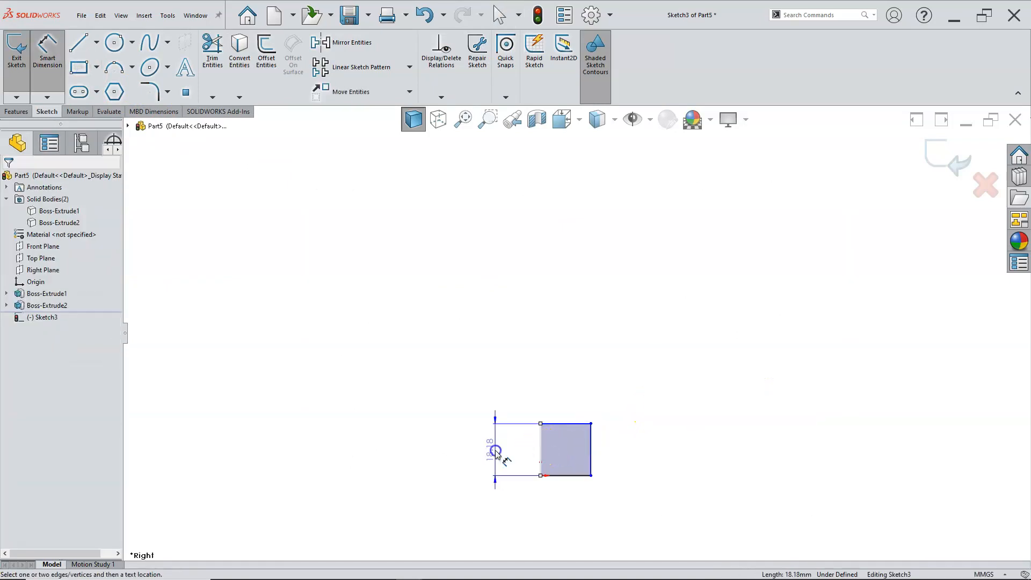
click(496, 452)
text(25)
key(Return)
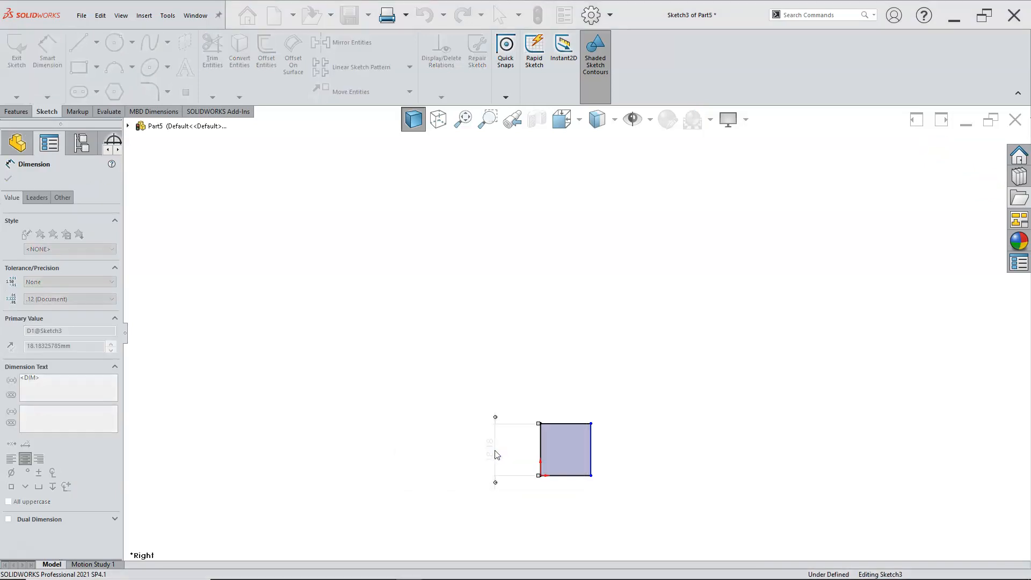
click(561, 476)
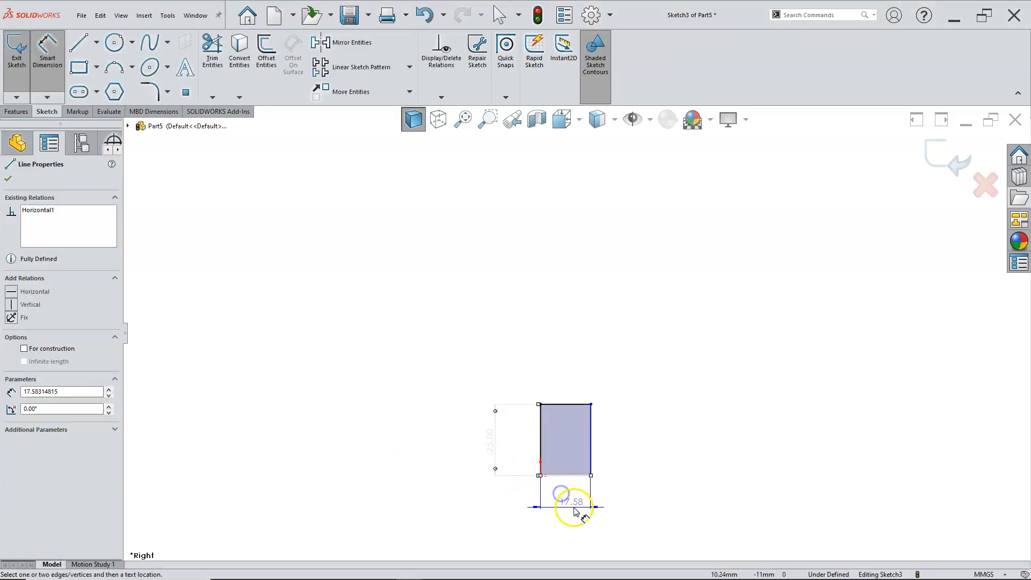
click(572, 506)
text(25)
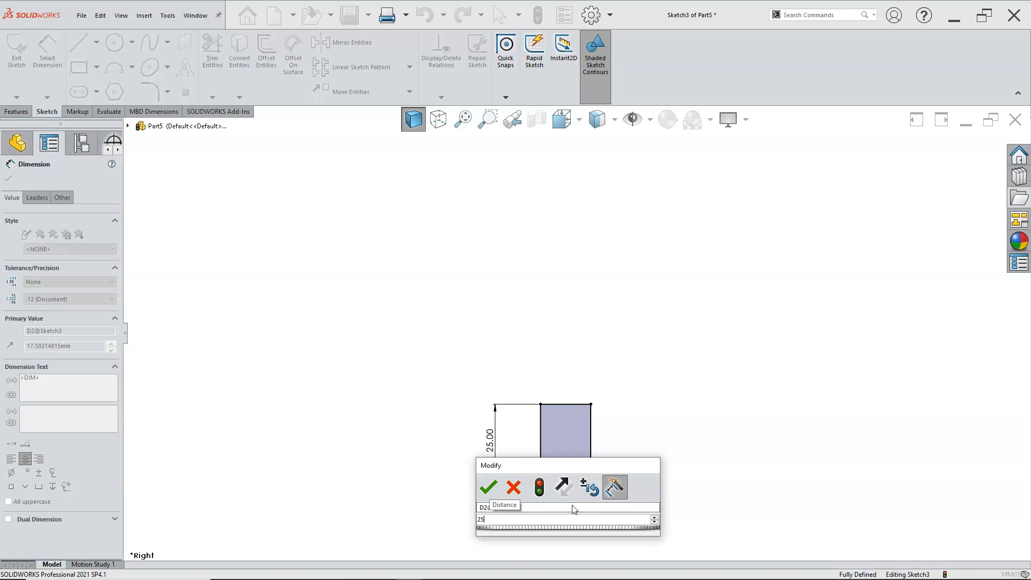
key(Return)
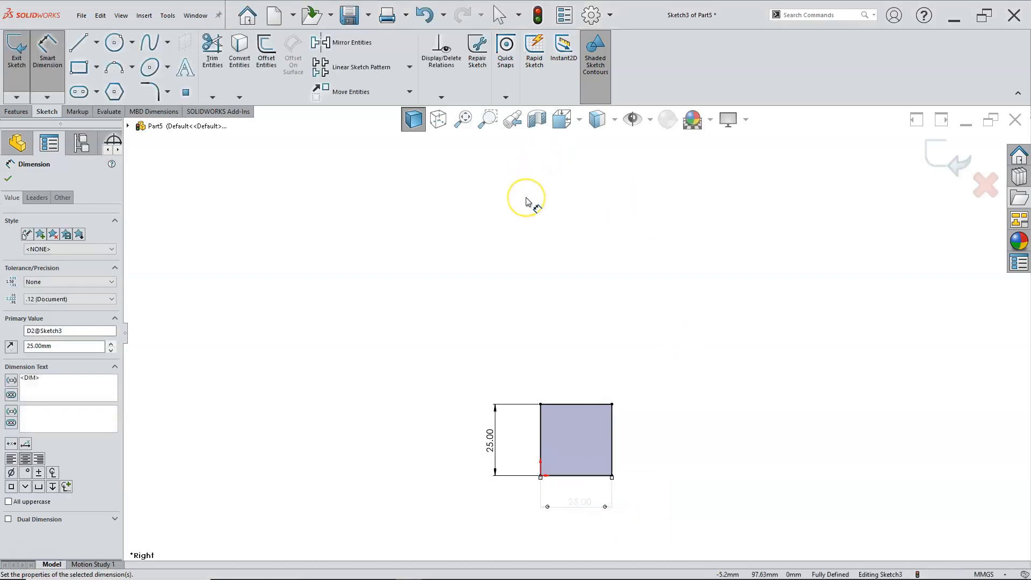
Extrude the 25 mm square as a boss with a Blind depth of 25 mm from the sketch plane.
key(ctrl+7)
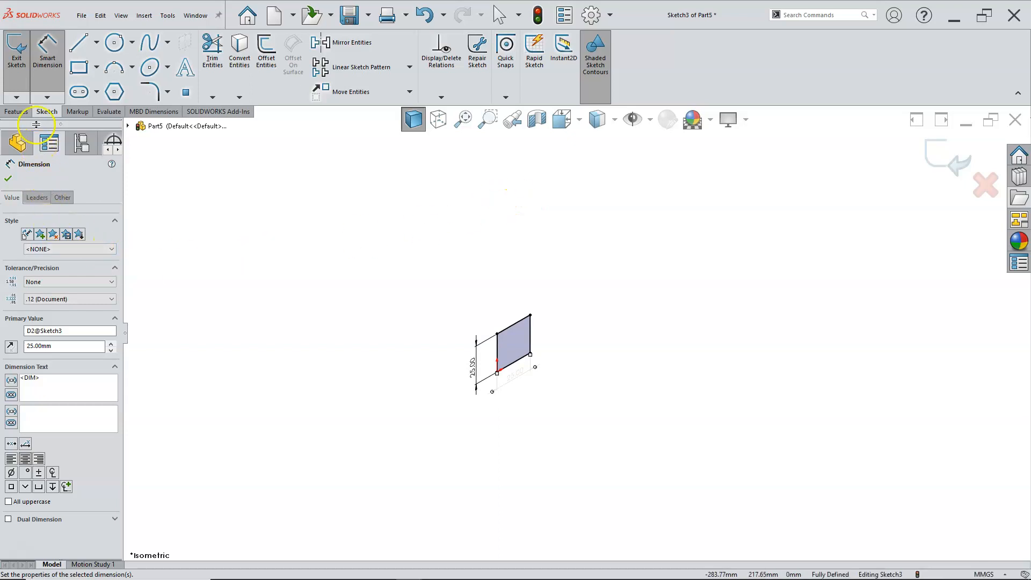
click(25, 111)
click(19, 50)
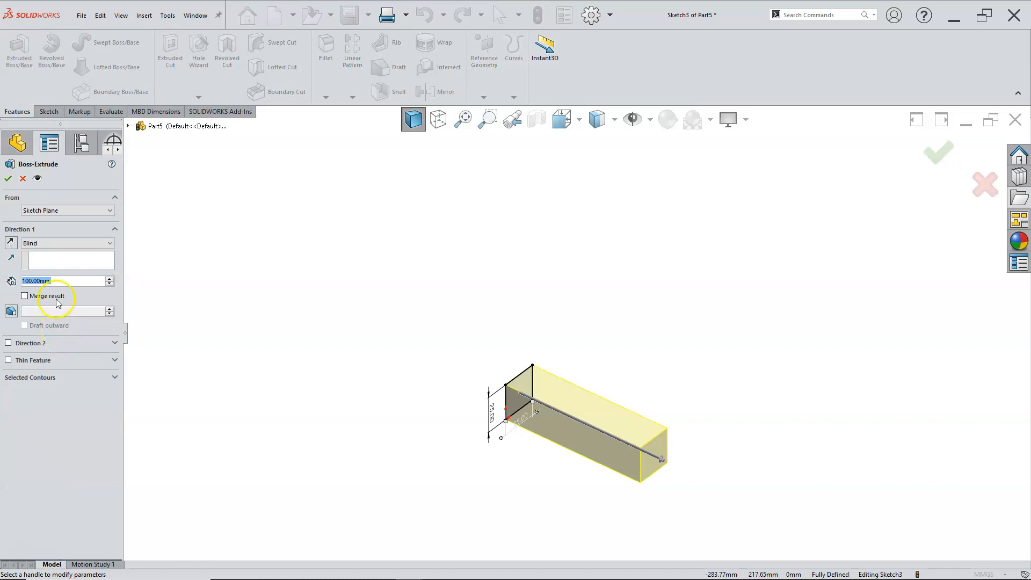
text(2)
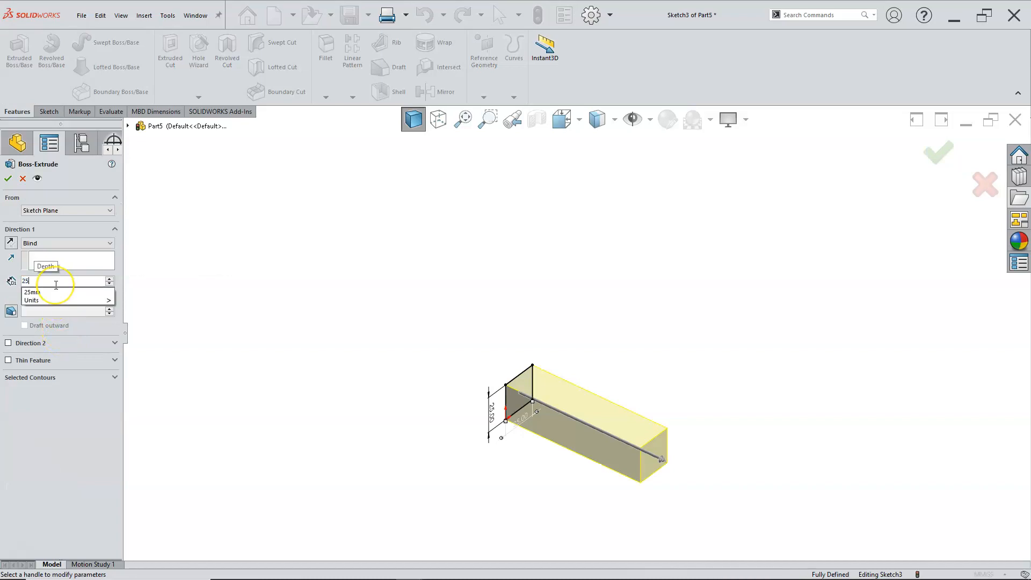
text(5)
key(Return)
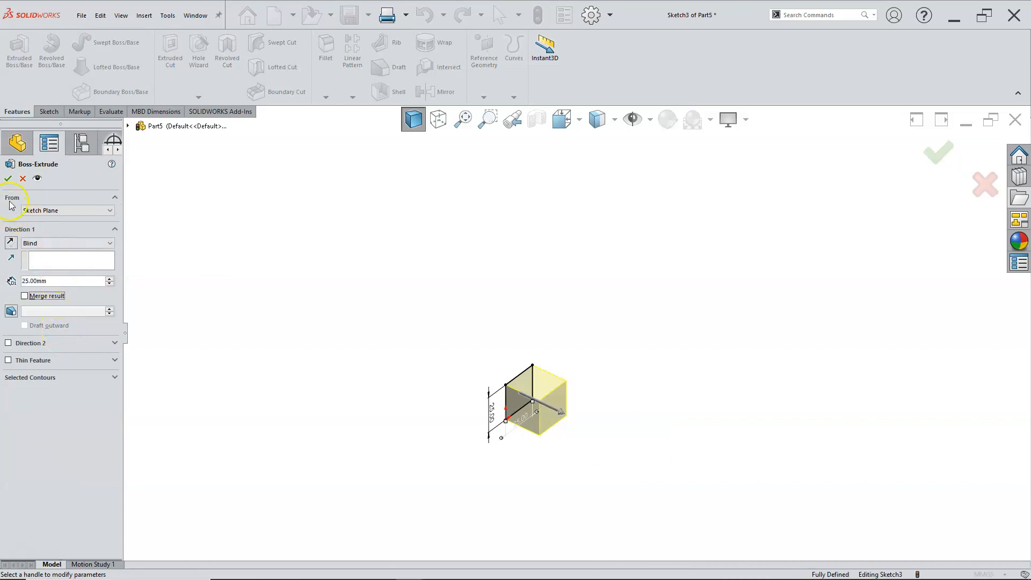
click(9, 180)
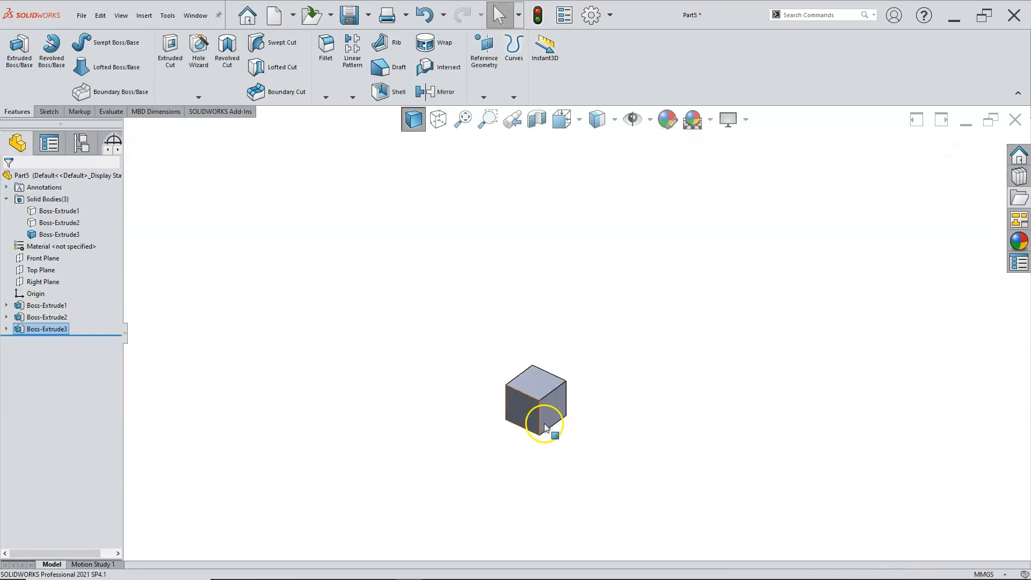
Hide the 25 mm cube's solid body.
right_click(64, 234)
right_click(77, 222)
click(188, 298)
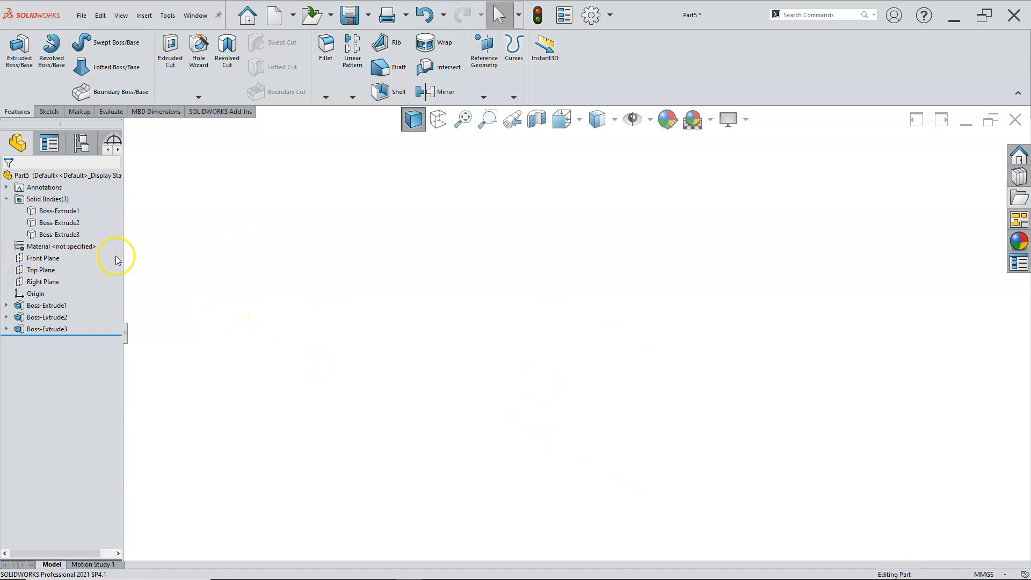
Show the solid bodies of the 25 mm, 100 mm and 75 mm cubes.
right_click(64, 236)
click(73, 222)
right_click(59, 225)
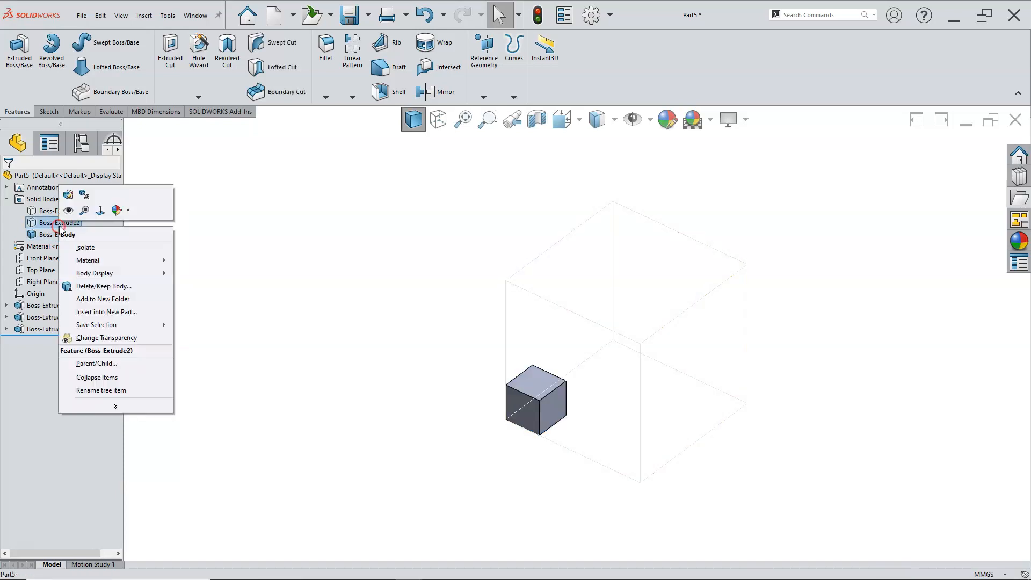
click(68, 210)
right_click(59, 211)
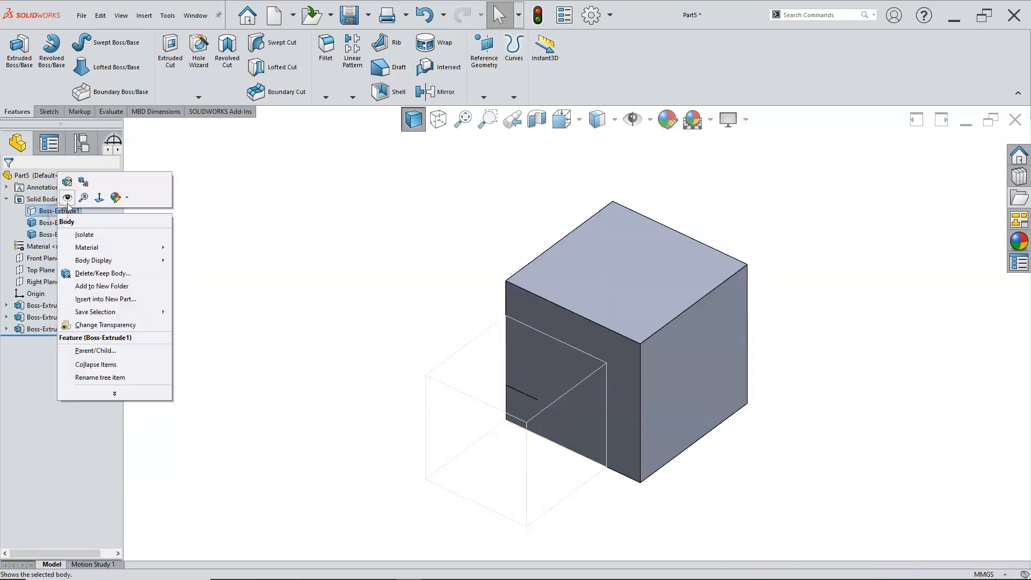
click(67, 199)
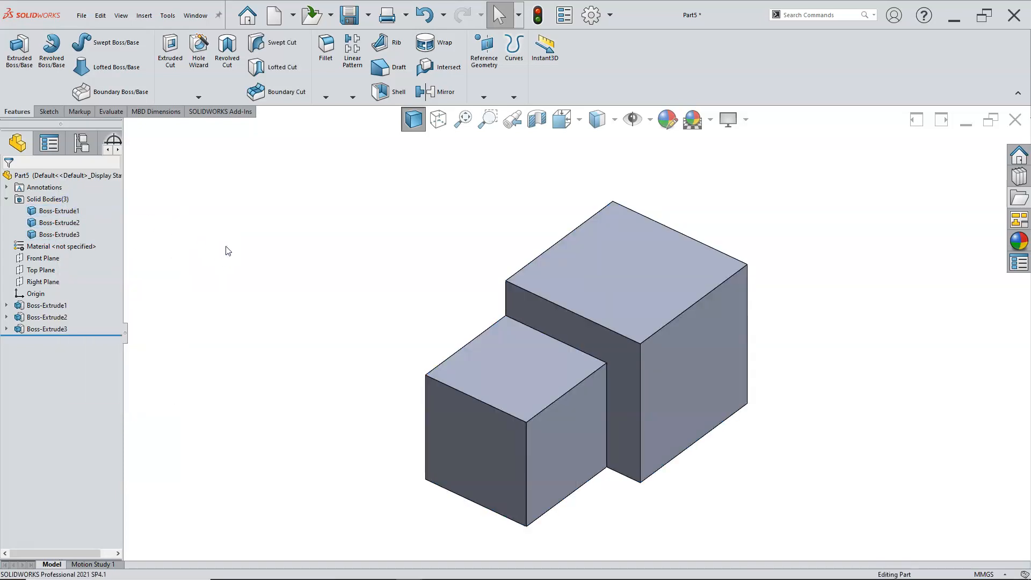
Examine how the cubes adjoin and review the whole part's mass properties, including volume and surface area.
middle_drag(294, 292, 478, 320)
scroll(478, 320, down, 1)
scroll(634, 474, down, 2)
mouse_move(635, 474)
middle_down()
mouse_move(611, 487)
mouse_move(611, 507)
middle_up()
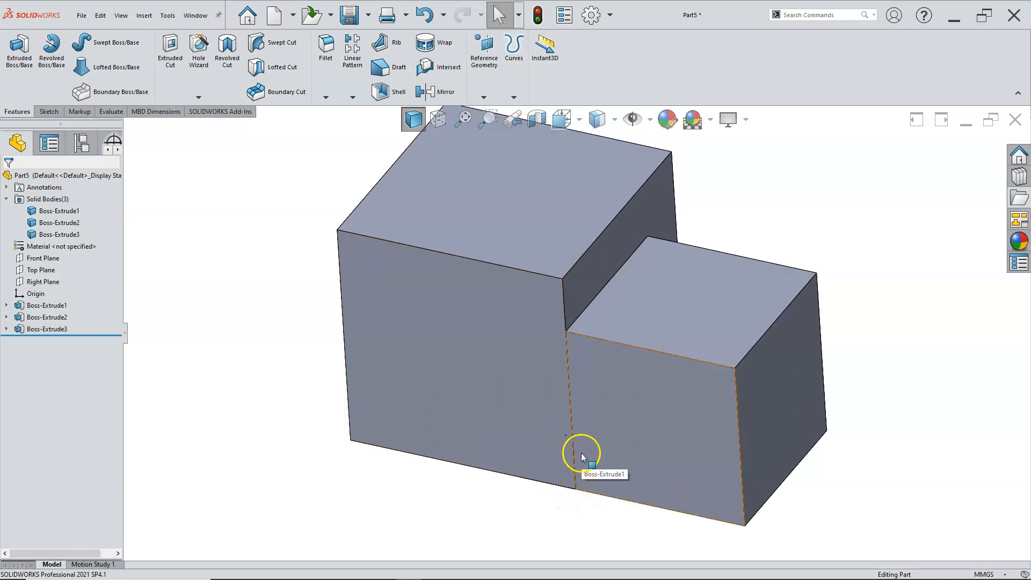
middle_drag(581, 451, 338, 381)
click(108, 115)
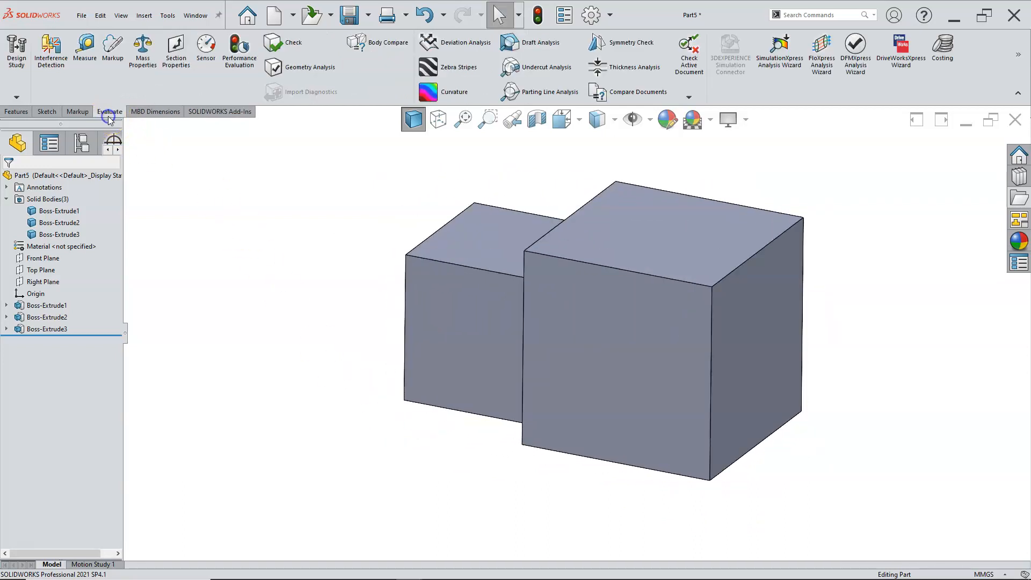
click(143, 49)
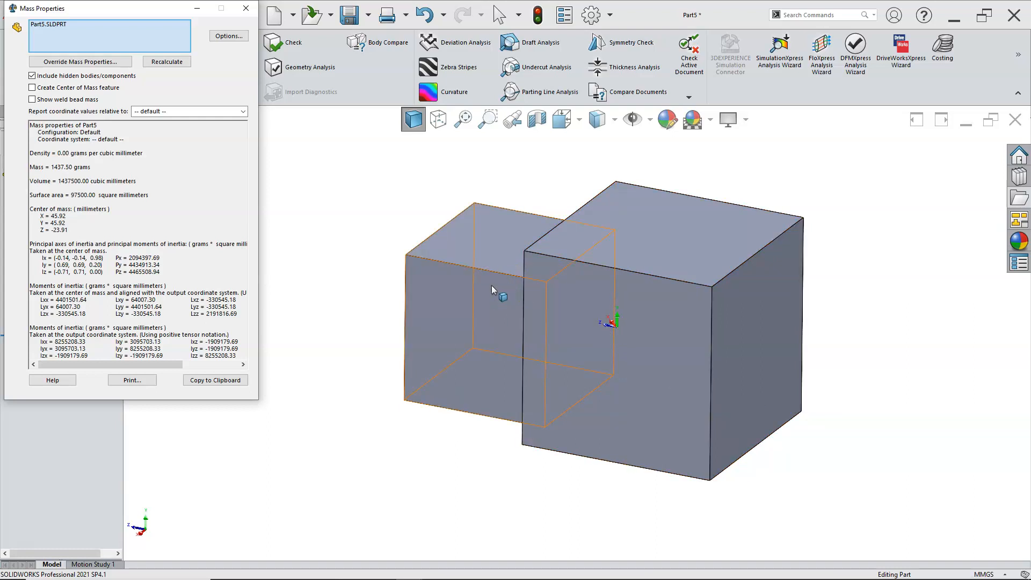
click(230, 209)
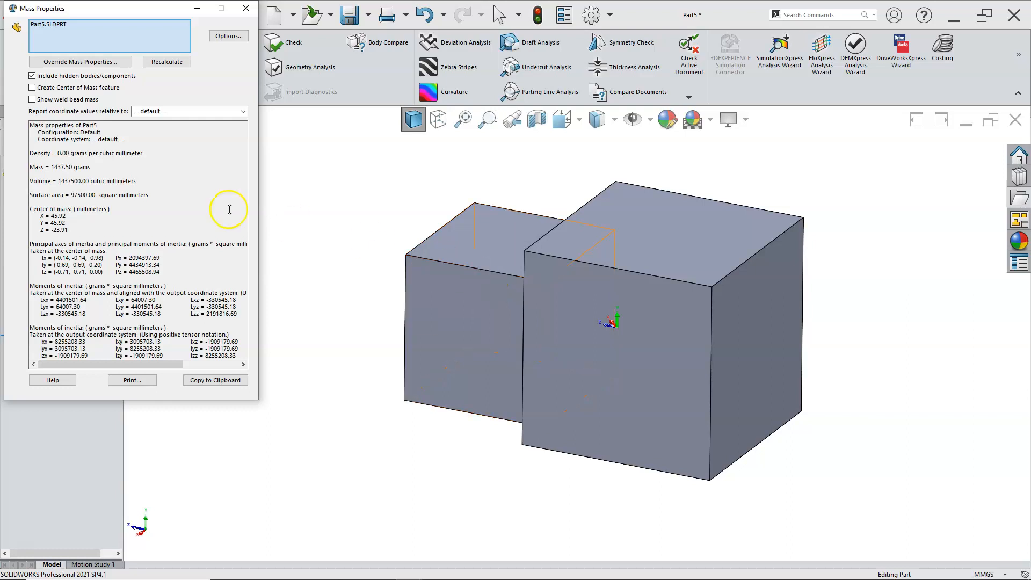
middle_drag(478, 291, 543, 356)
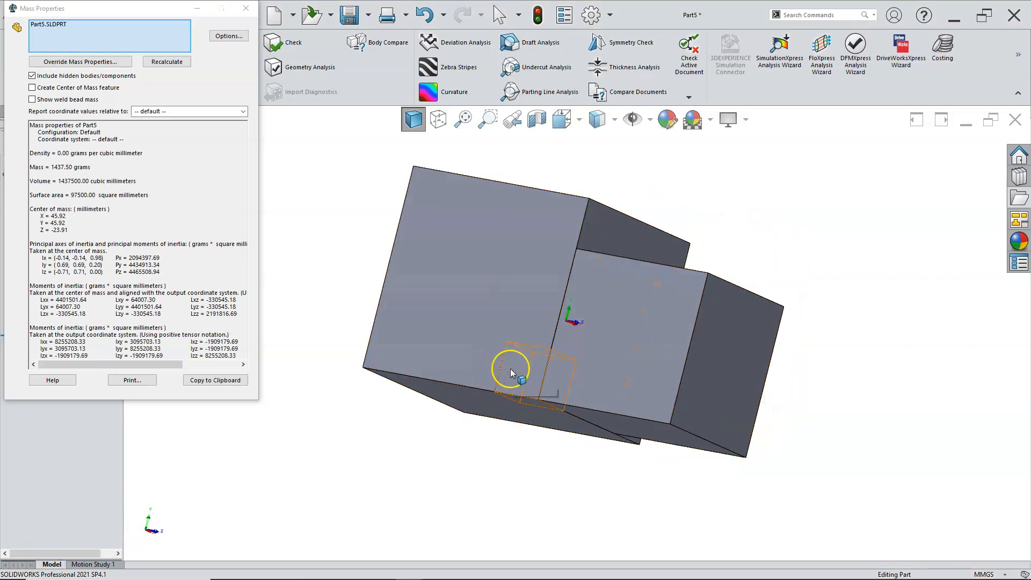
click(444, 322)
click(498, 267)
click(386, 242)
click(172, 183)
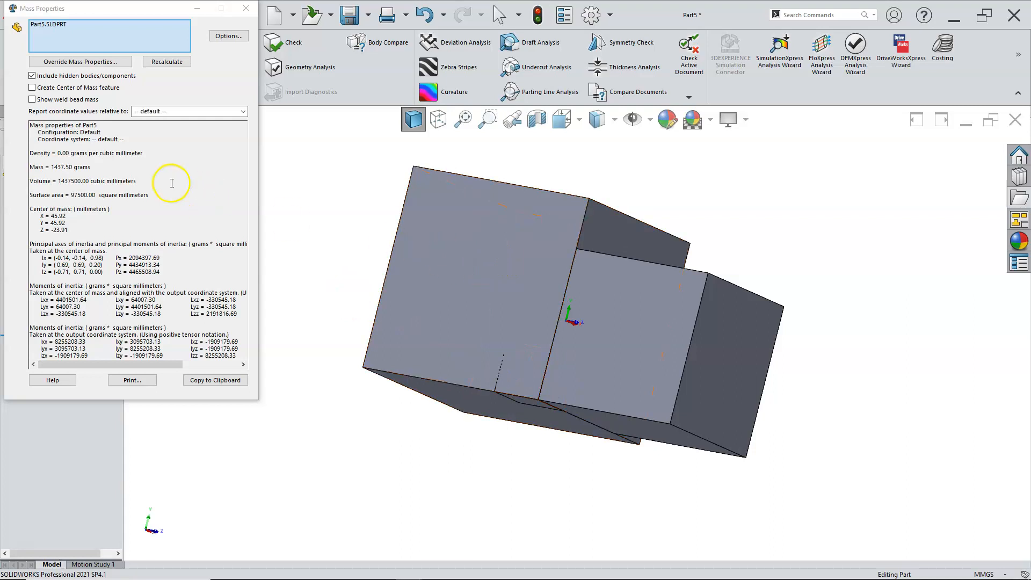
click(245, 8)
middle_drag(262, 221, 253, 283)
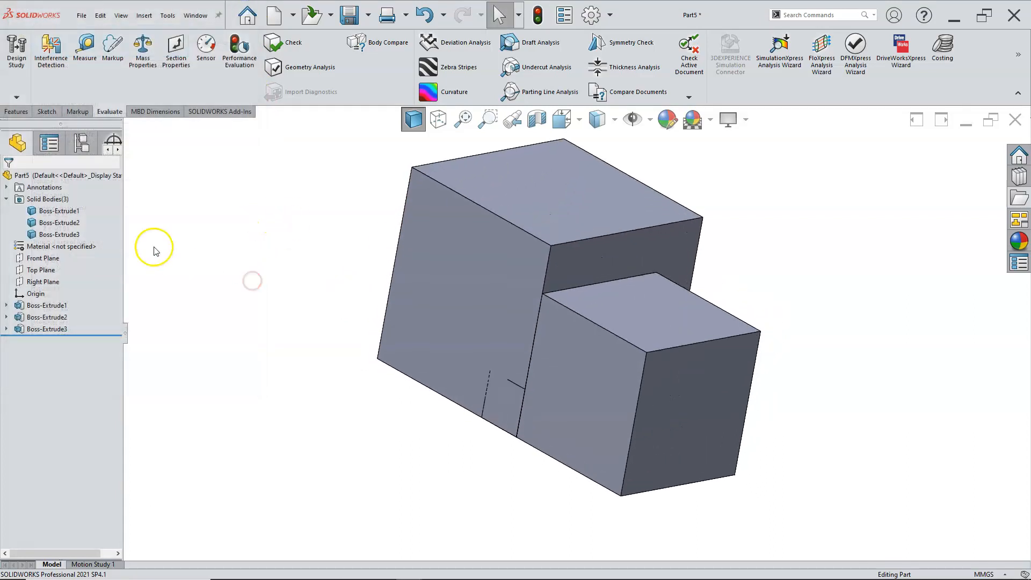
click(60, 330)
right_click(61, 330)
click(69, 299)
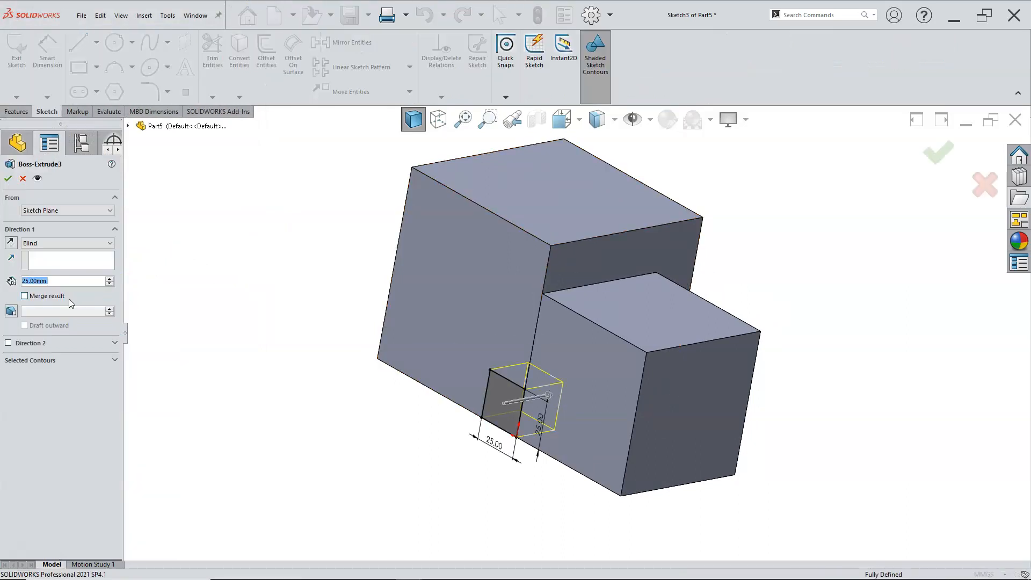
click(9, 178)
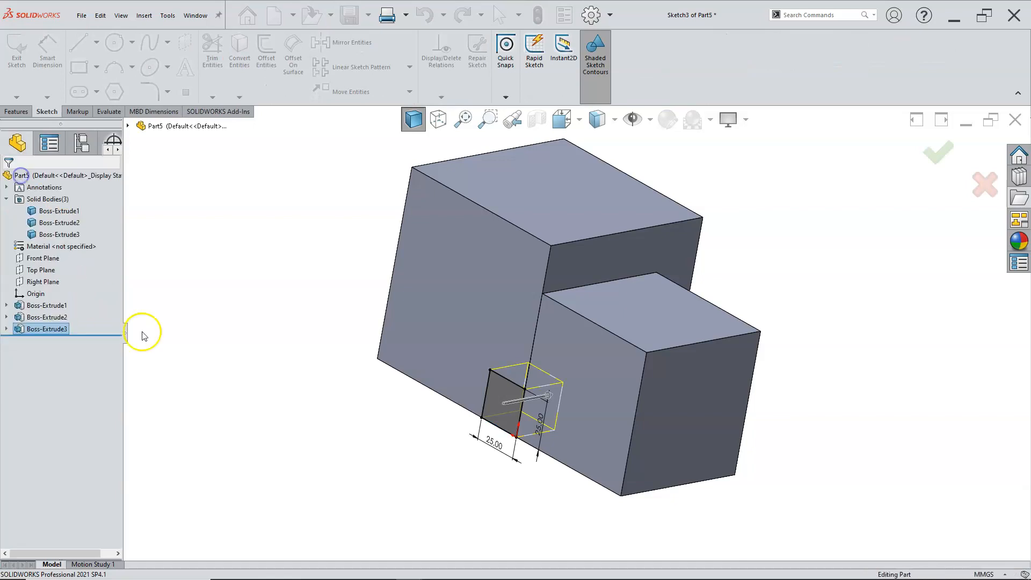
Edit the 25 mm cube's extrusion, Boss-Extrude3, to enable Merge result.
click(50, 331)
right_click(51, 332)
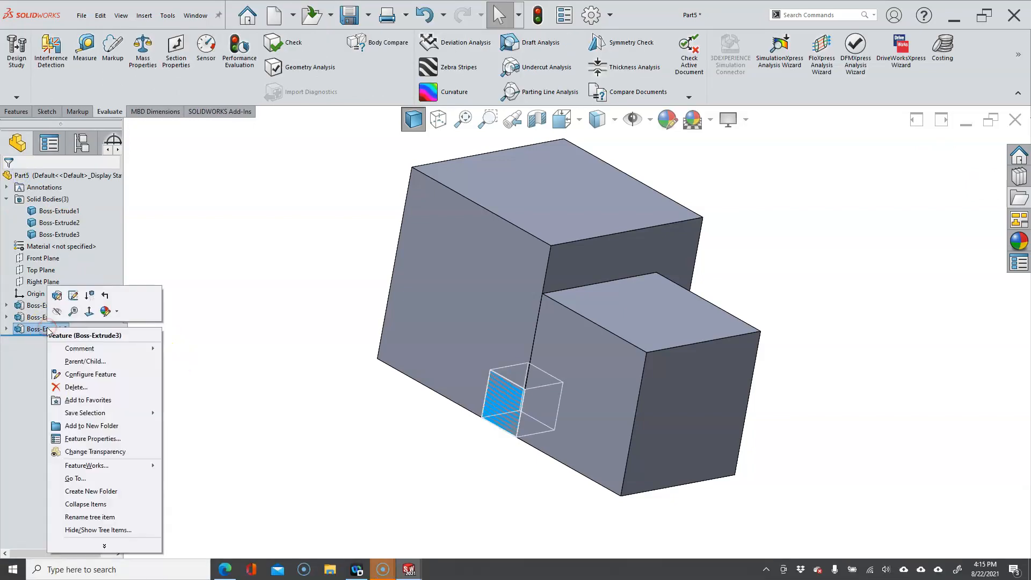
click(56, 295)
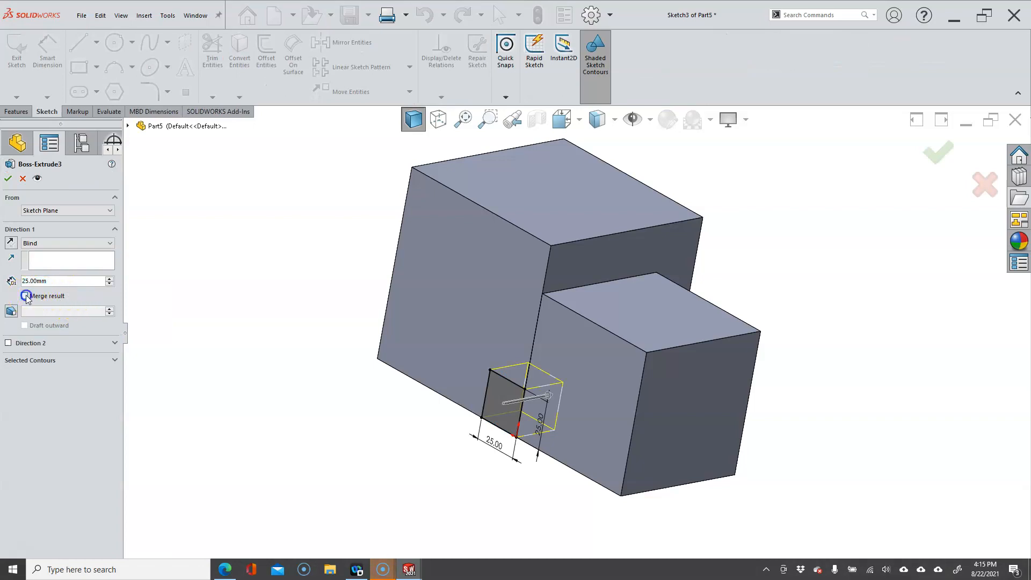
click(25, 296)
click(9, 179)
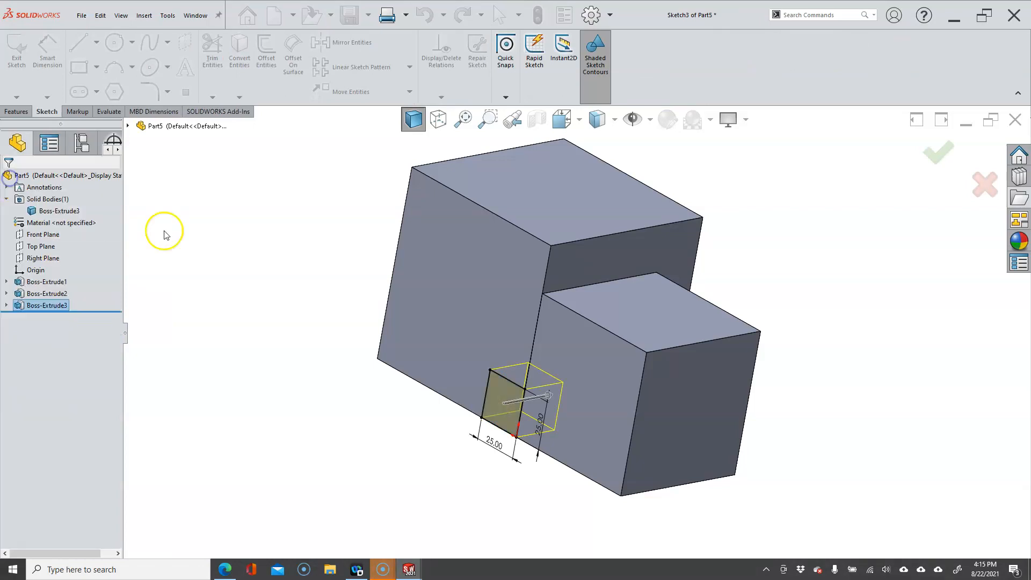
Examine the joined solid and check the Merge result setting in the 100 mm cube's extrusion.
middle_drag(211, 238, 234, 237)
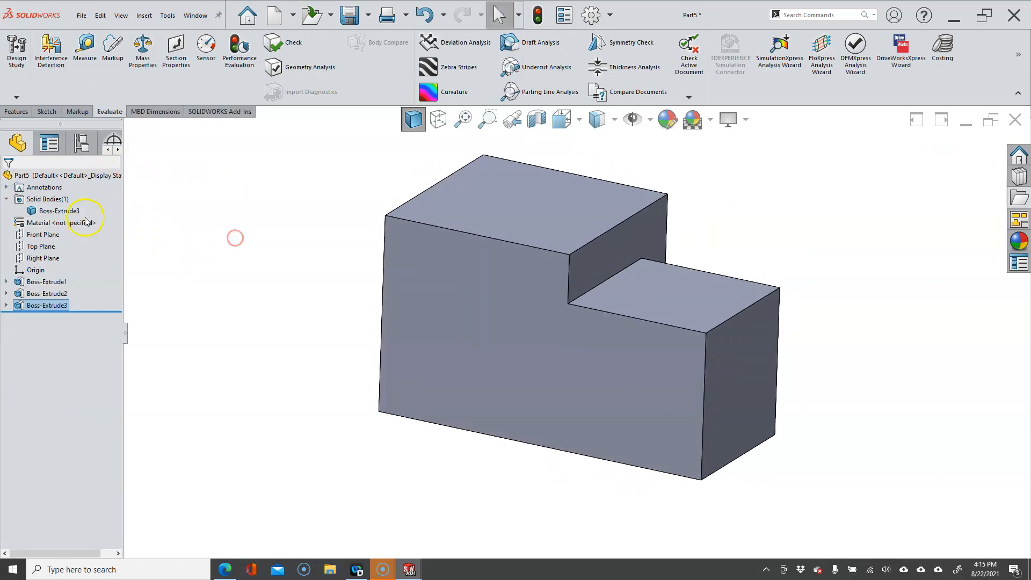
right_click(47, 298)
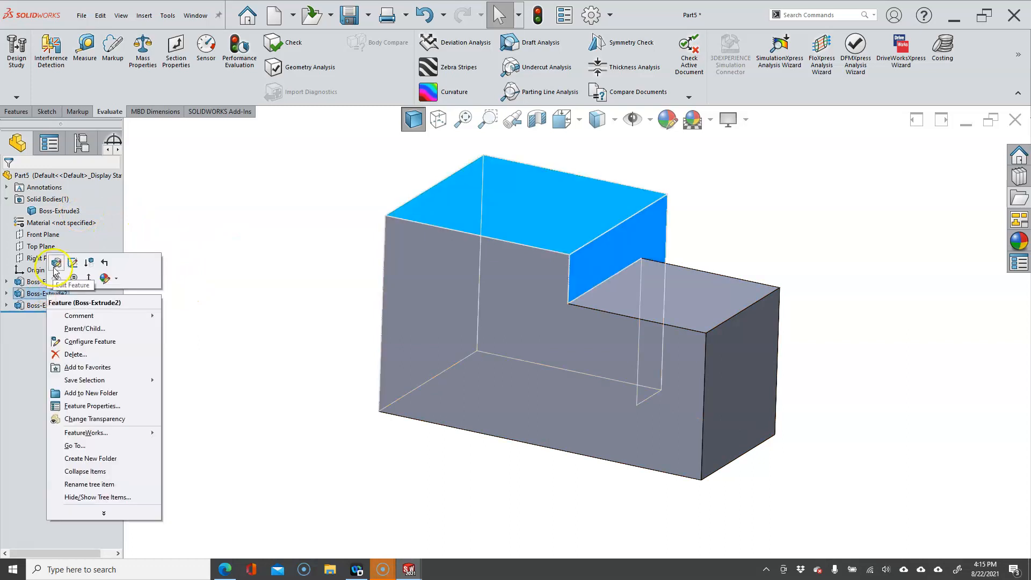
click(55, 263)
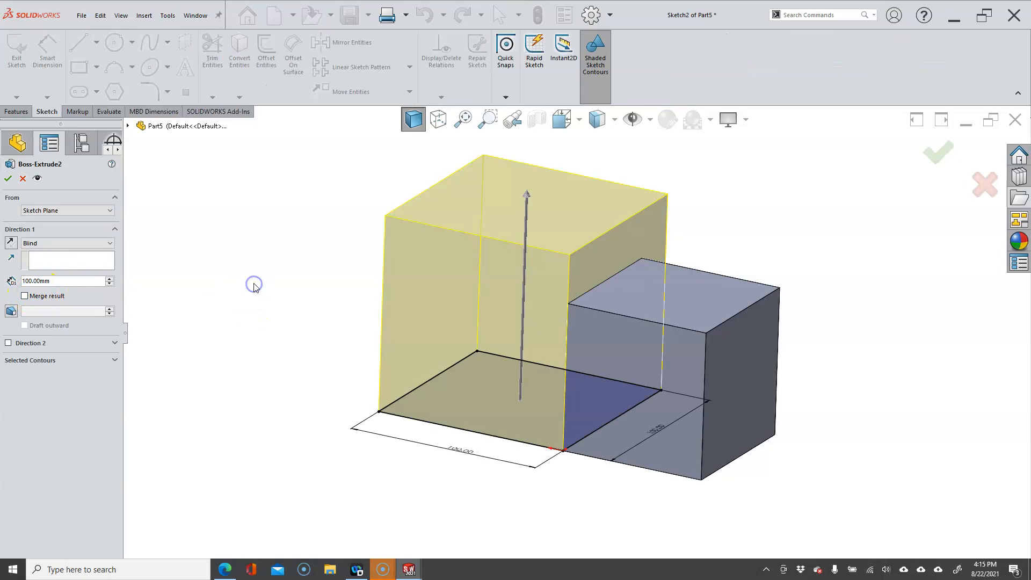
click(6, 180)
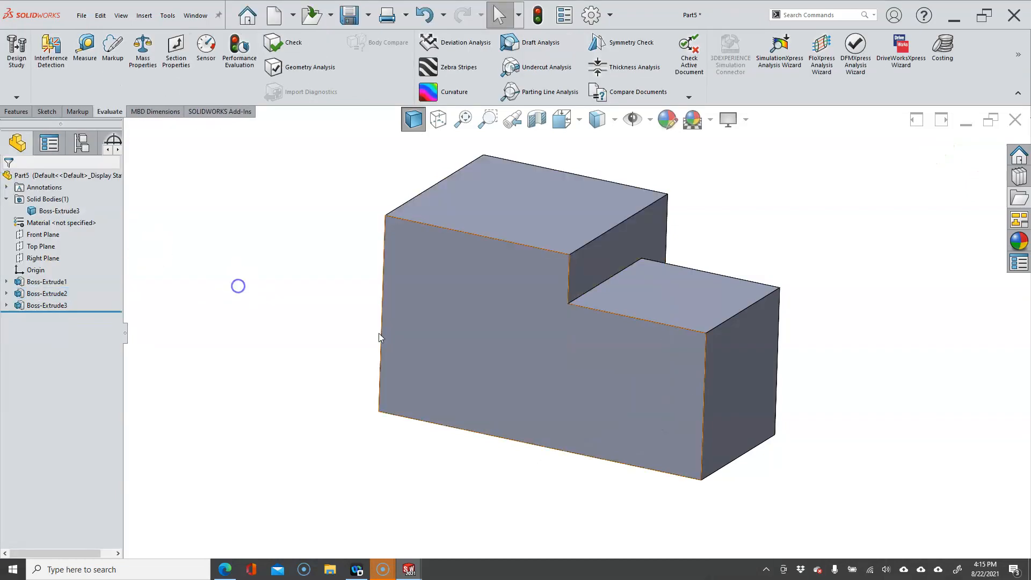
click(352, 284)
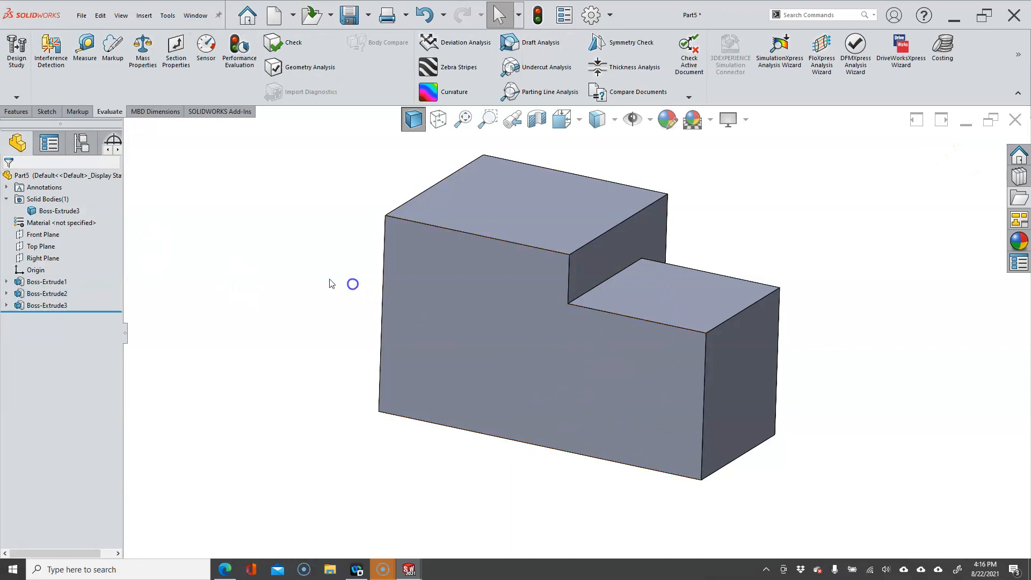
Remove Boss-Extrude2 from the feature scope of Boss-Extrude3 so the 25 mm cube merges only with Boss-Extrude1.
right_click(62, 305)
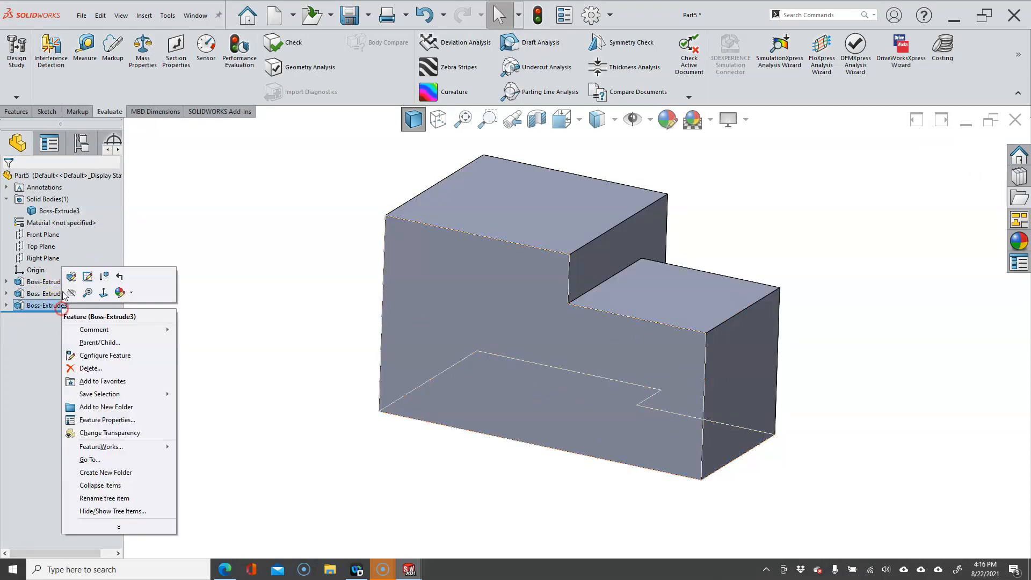
click(70, 279)
click(33, 312)
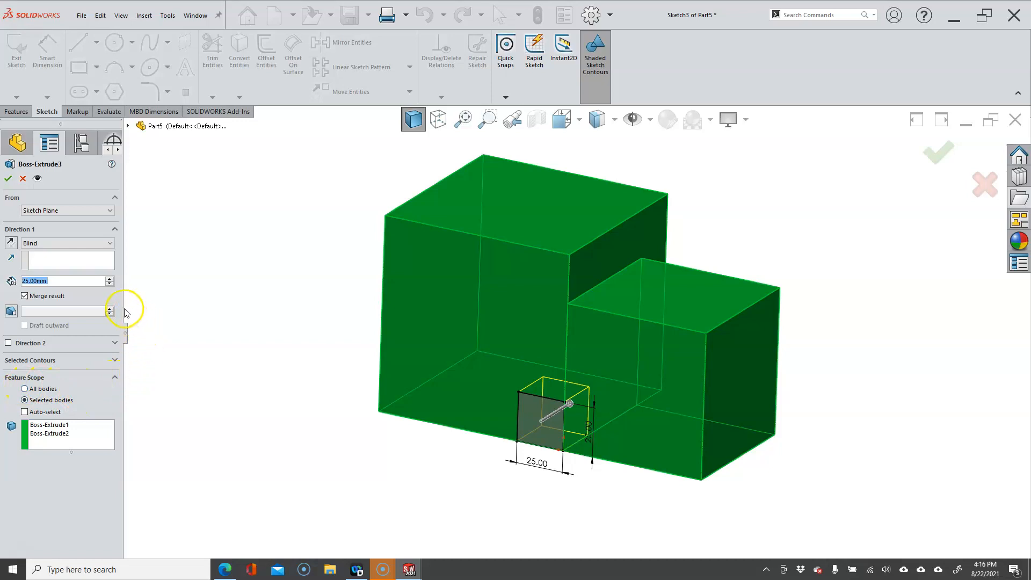
drag(124, 313, 152, 313)
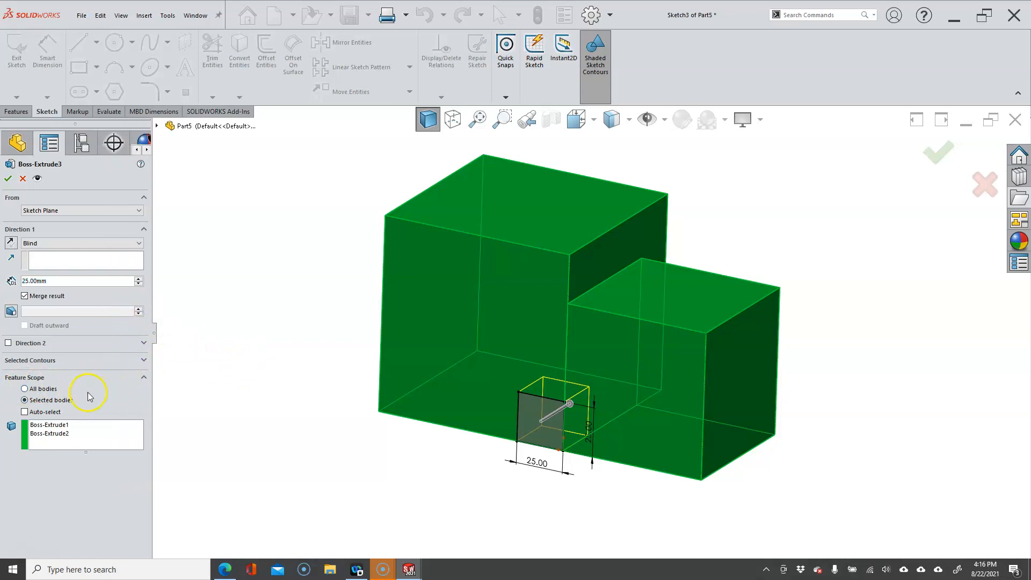
click(56, 433)
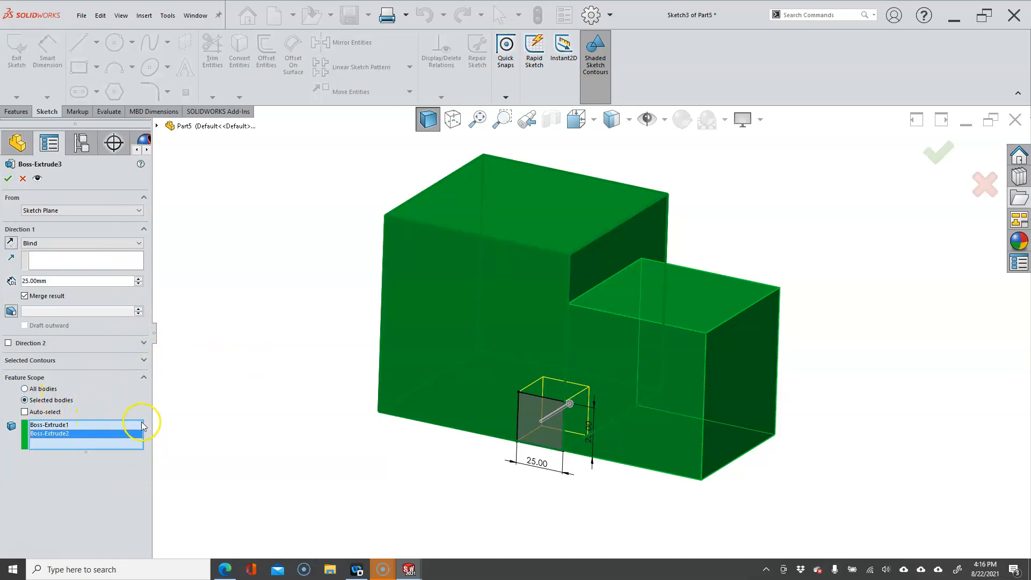
key(Delete)
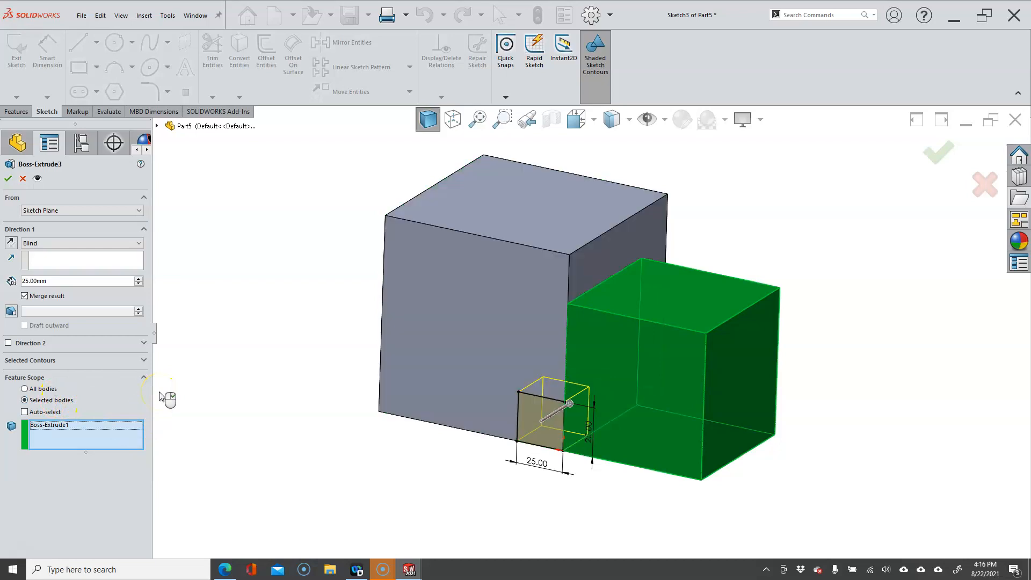
click(8, 180)
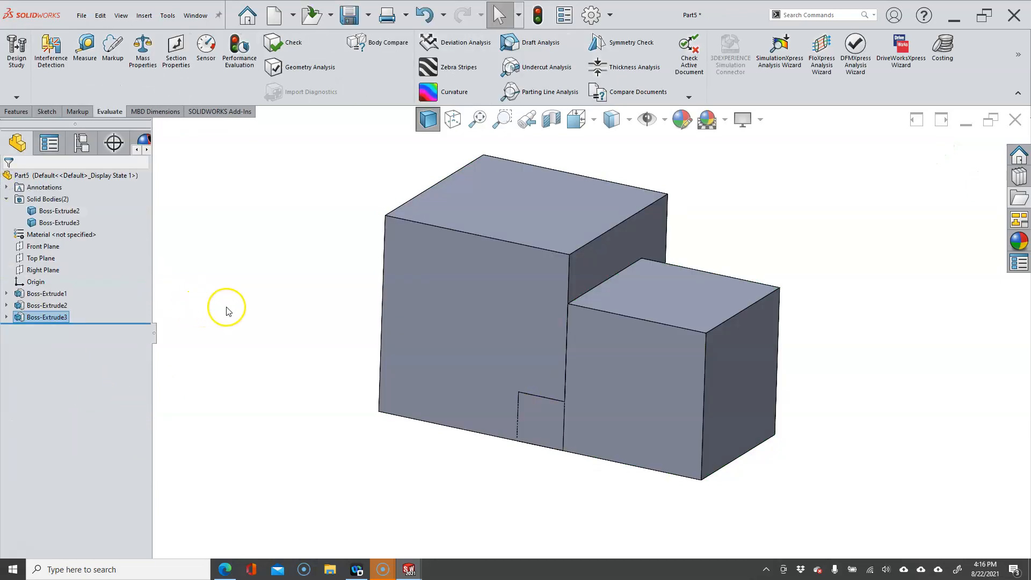
Review the resulting bodies and check which body is listed in the feature scope of Boss-Extrude3.
middle_drag(277, 308, 267, 287)
middle_drag(232, 288, 264, 308)
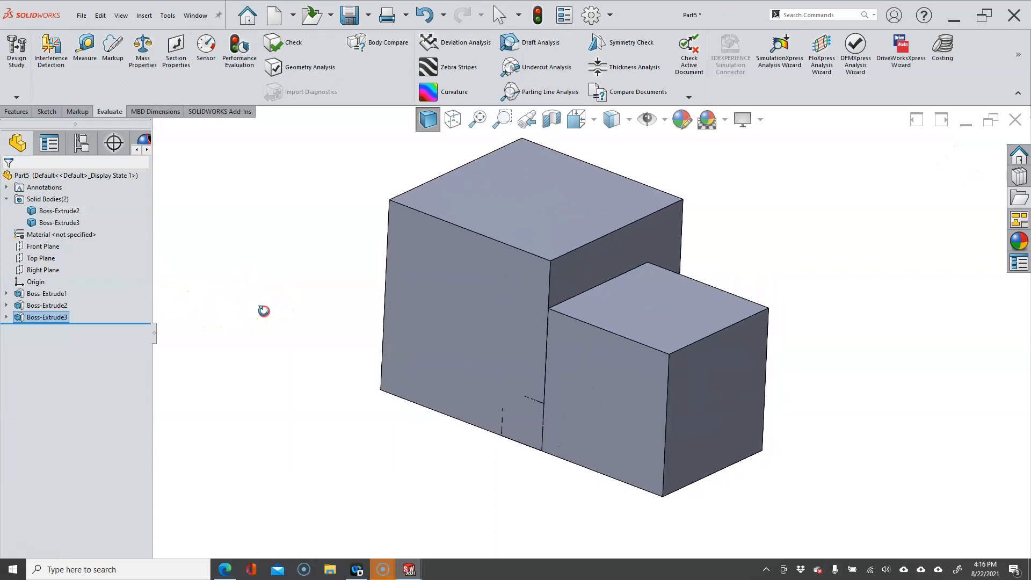
right_click(53, 318)
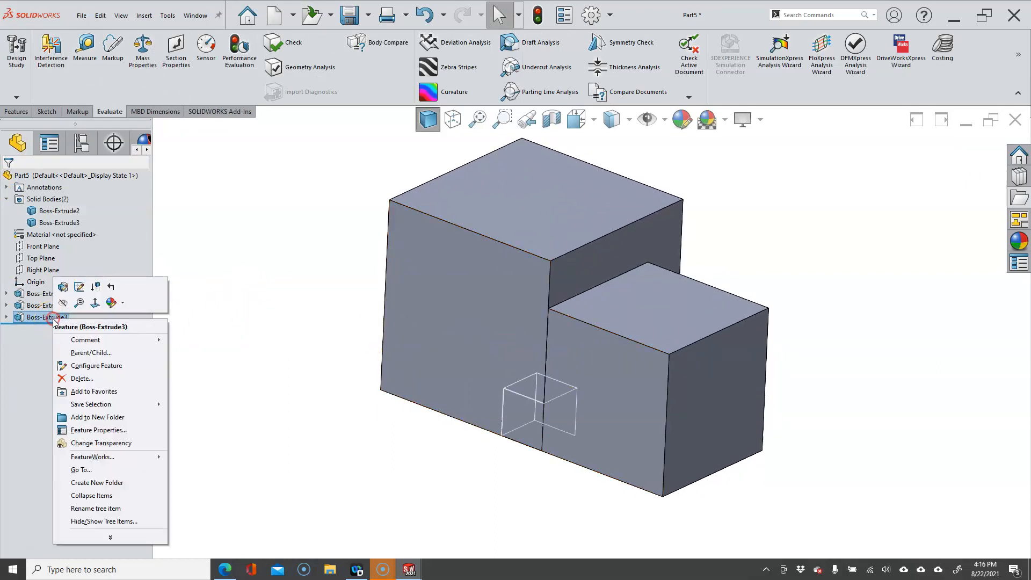
click(62, 286)
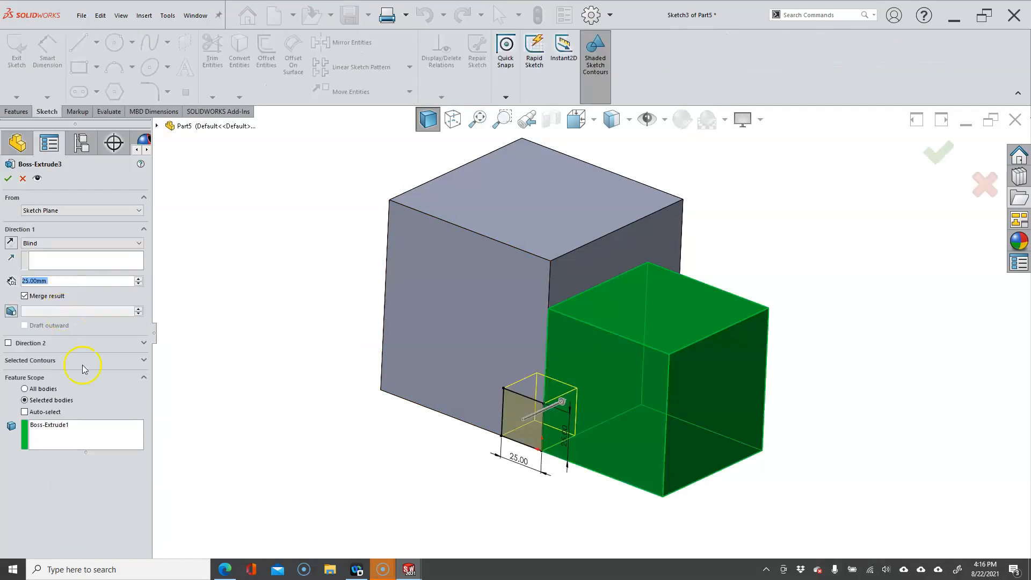
click(53, 425)
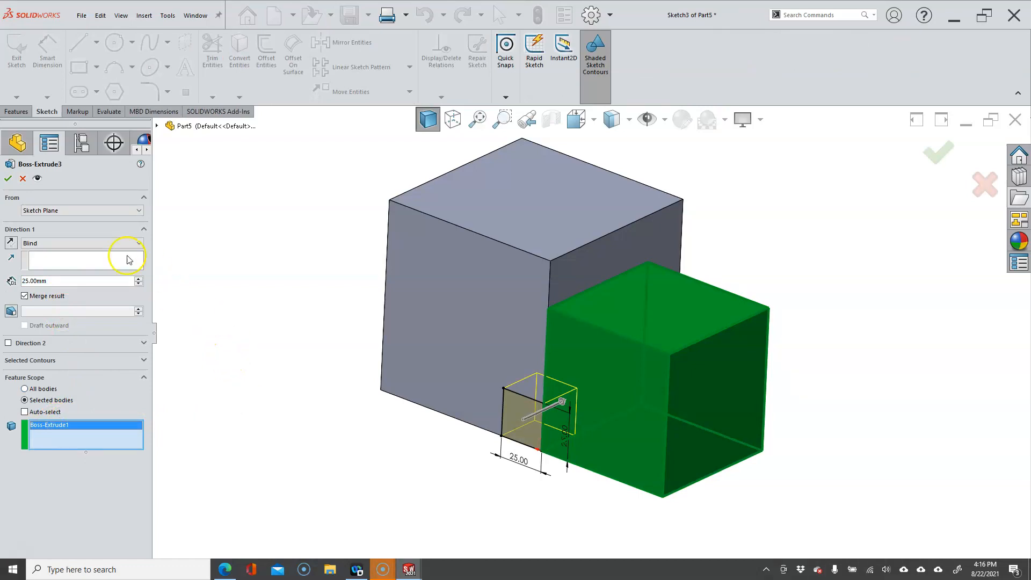
click(7, 180)
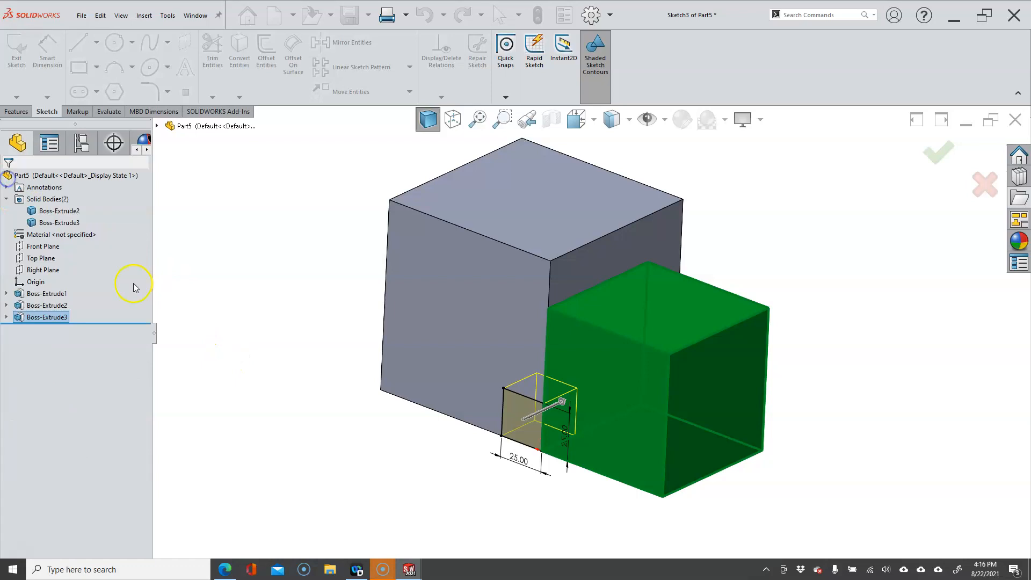
Recheck the merge option of Boss-Extrude2, keeping its definition as it is.
right_click(48, 304)
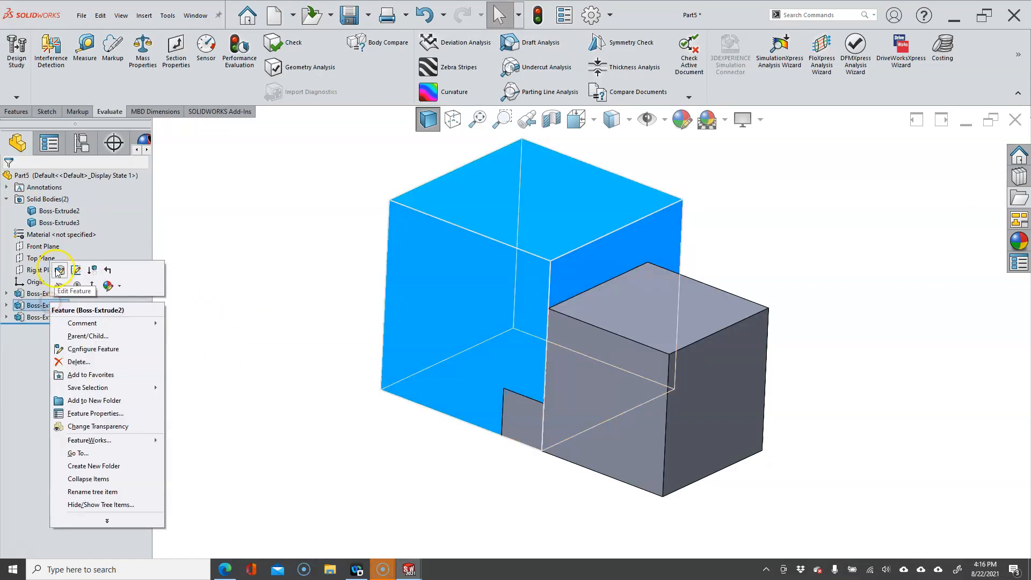
click(59, 270)
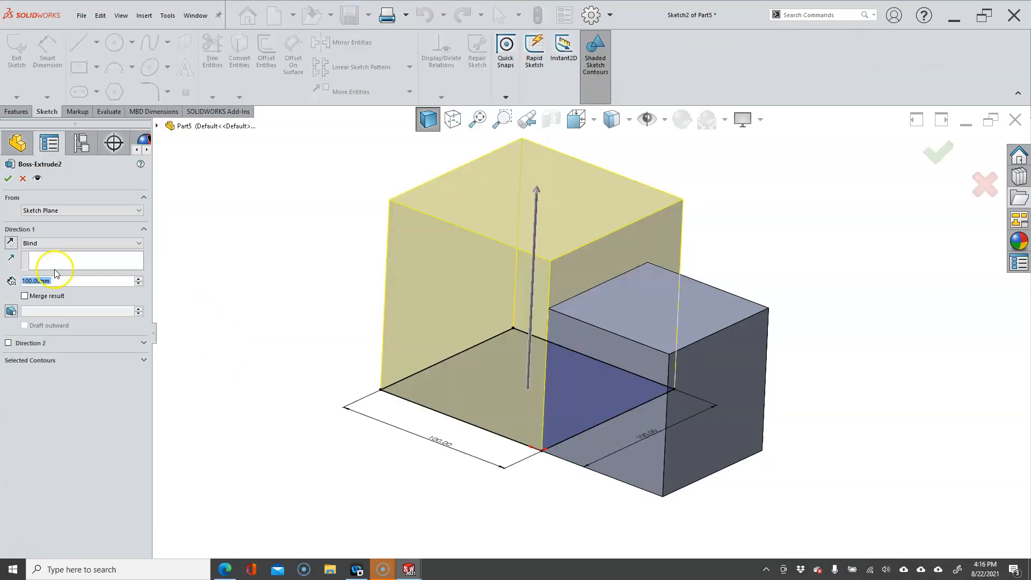
click(7, 178)
click(317, 281)
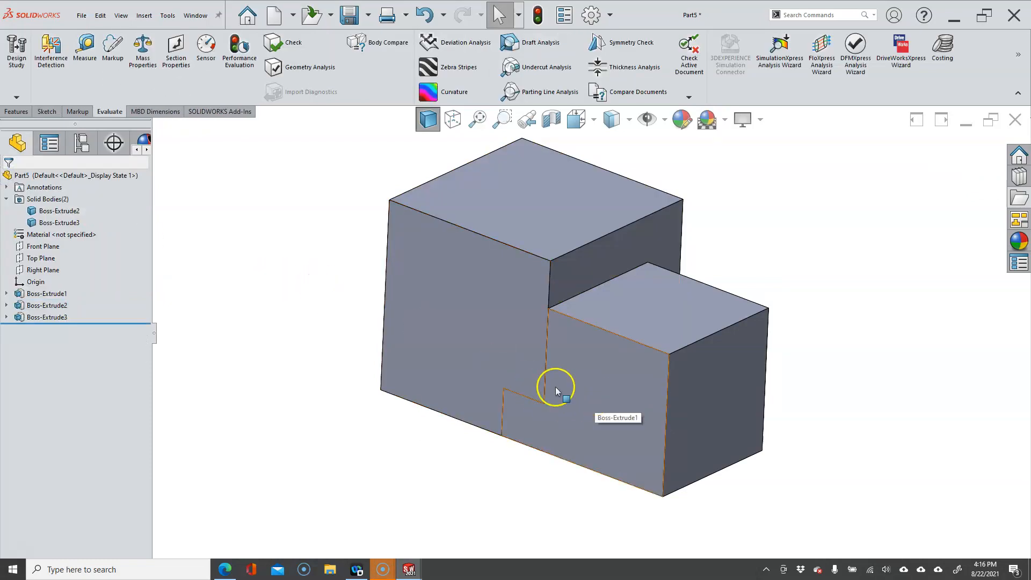
Replace Boss-Extrude1 with Boss-Extrude2 in the feature scope of Boss-Extrude3 so the 25 mm cube merges only with the 100 mm cube.
right_click(53, 317)
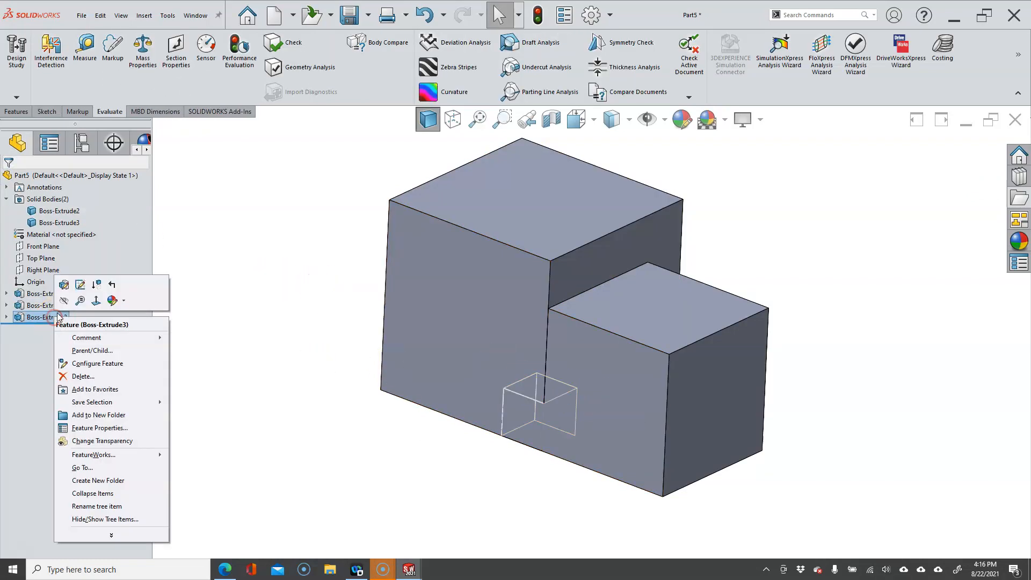
click(64, 284)
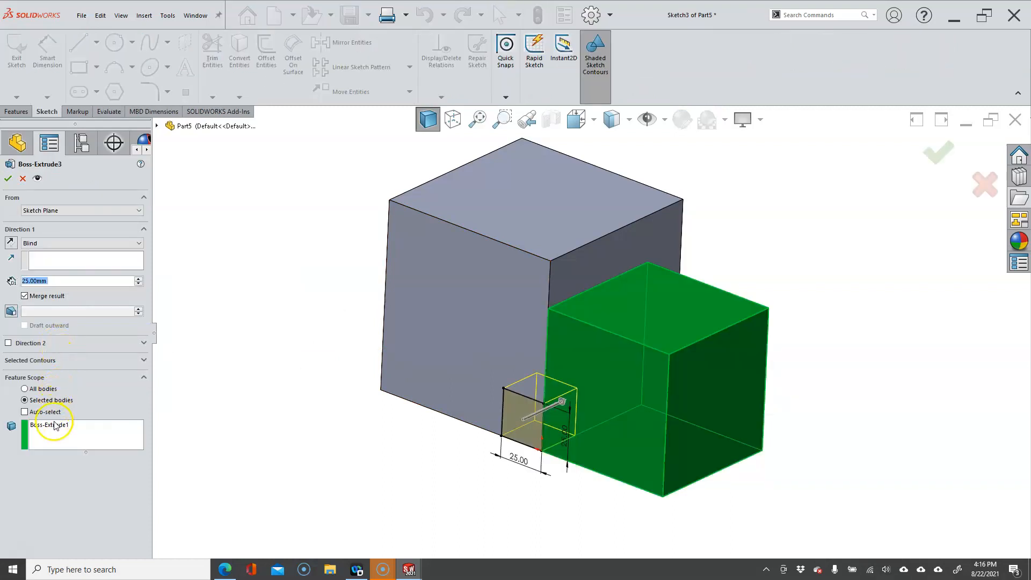
click(55, 426)
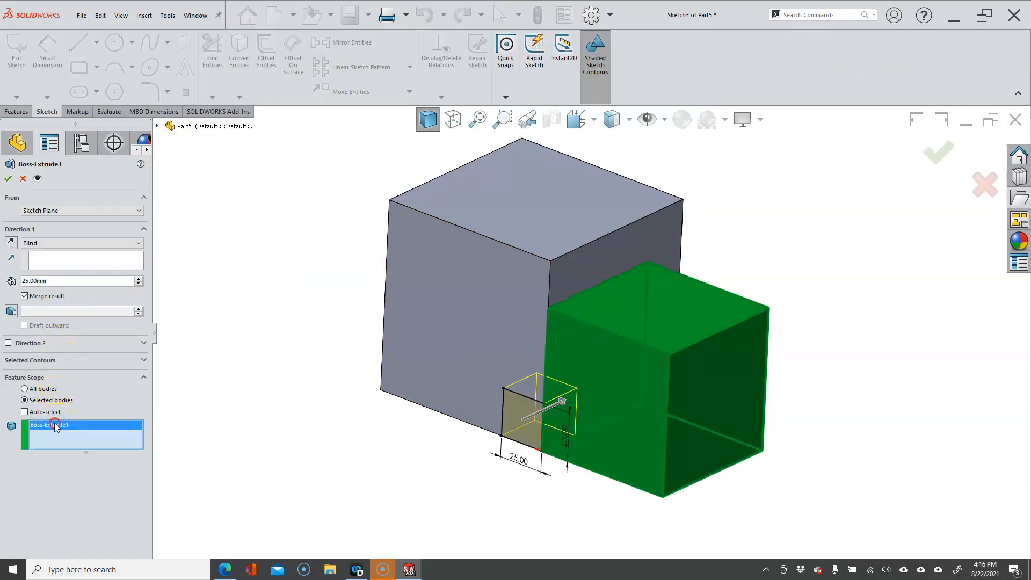
right_click(55, 425)
click(89, 443)
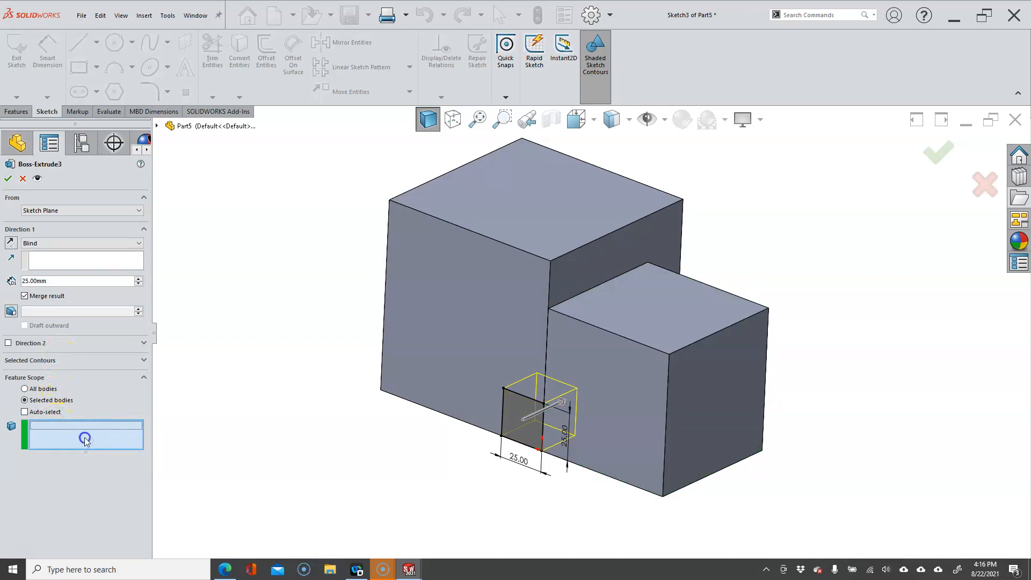
click(416, 297)
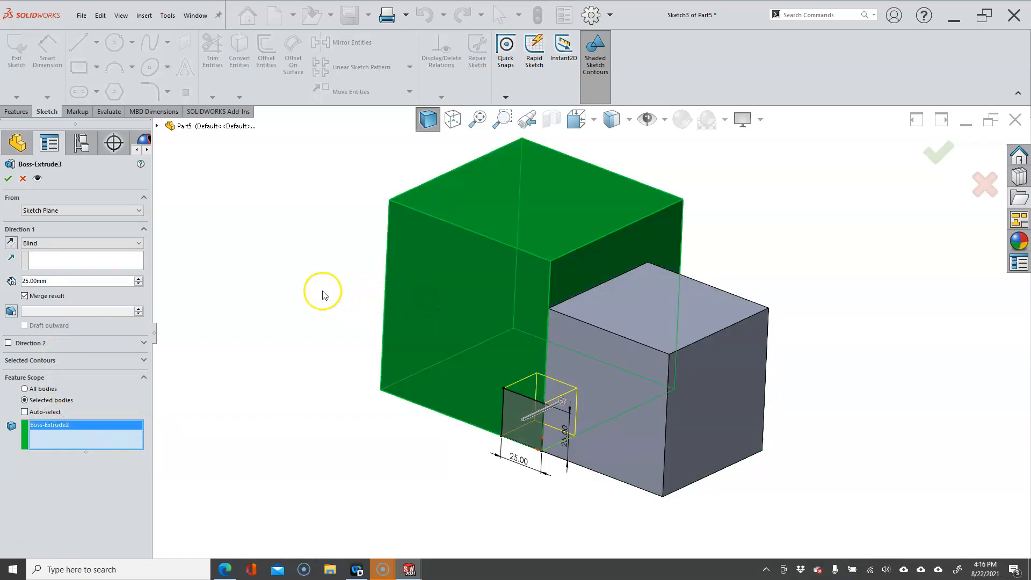
click(7, 179)
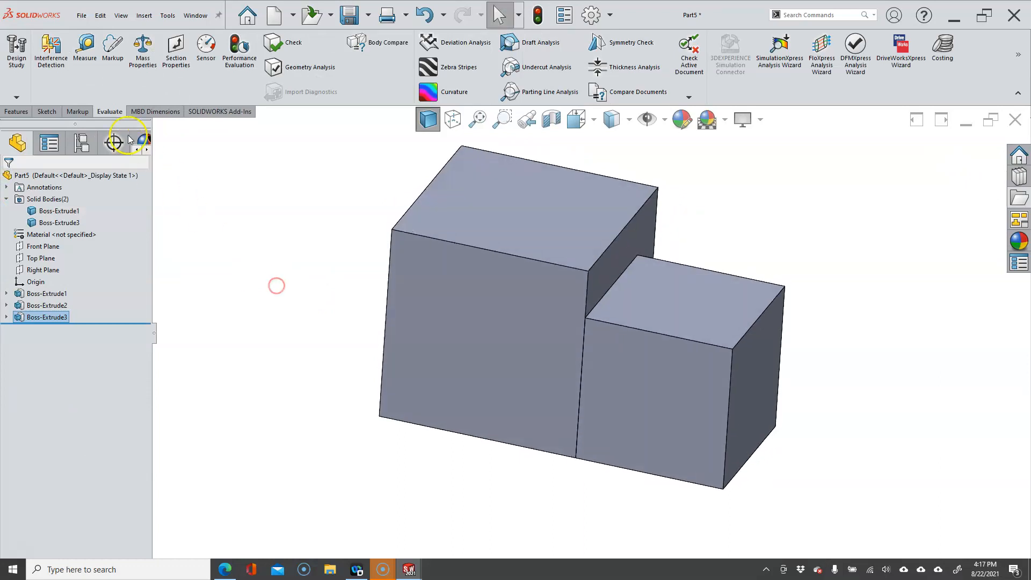
Check the mass properties of the whole part with the changed feature scope.
click(143, 56)
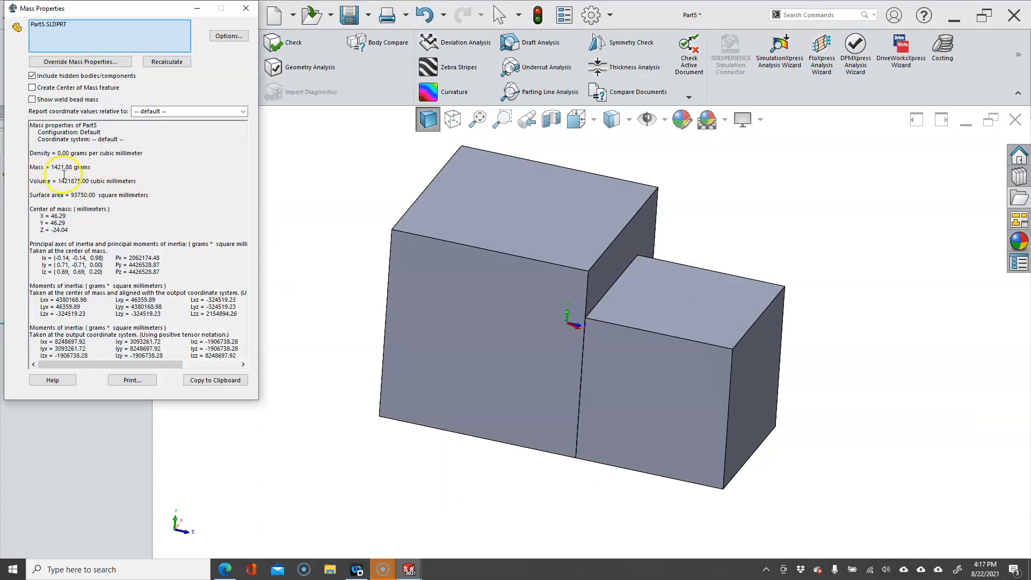
click(246, 8)
middle_drag(322, 172, 302, 221)
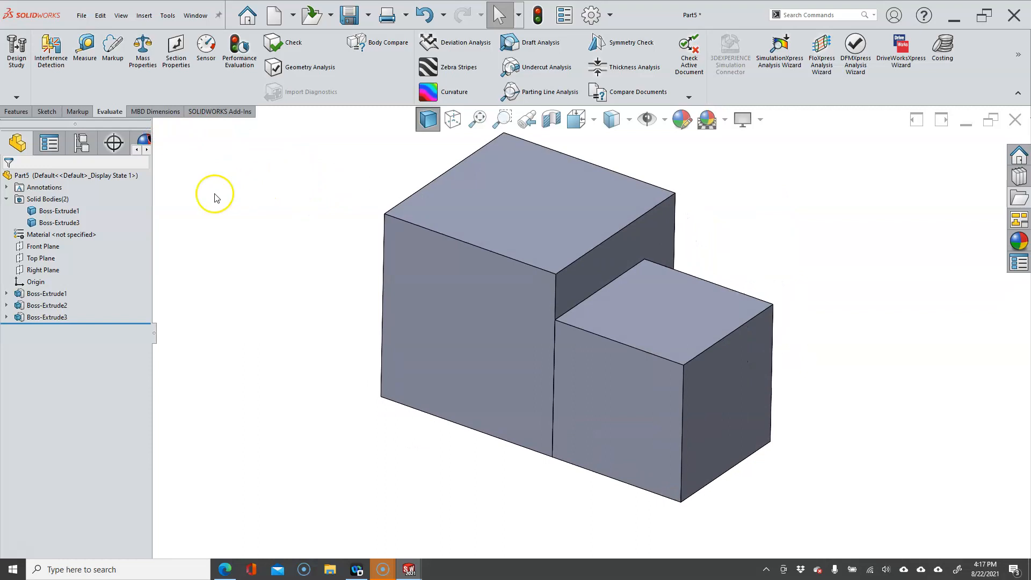
Hide the Boss-Extrude3 solid body so only the 75 mm cube's body is displayed.
right_click(68, 225)
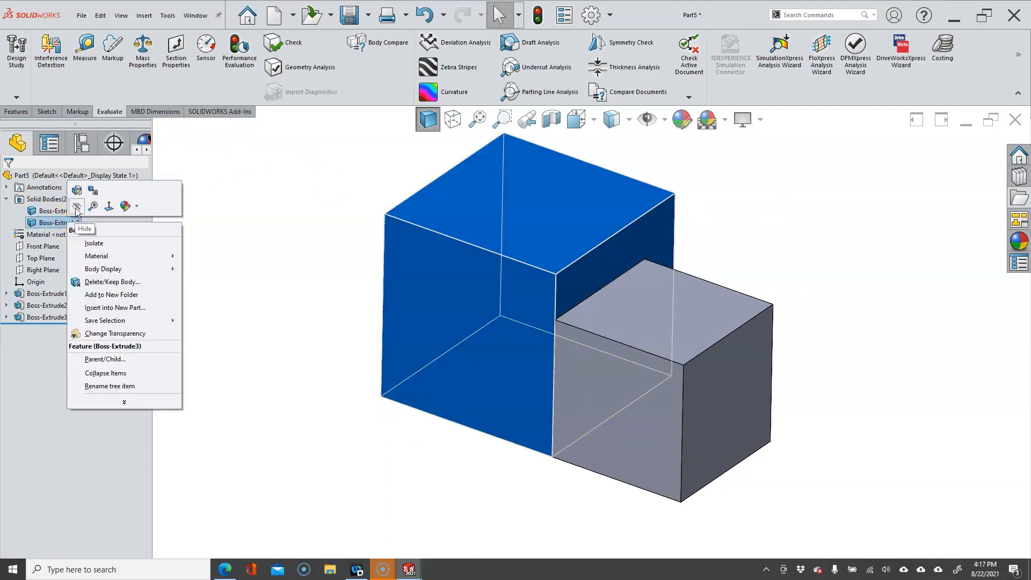
click(77, 207)
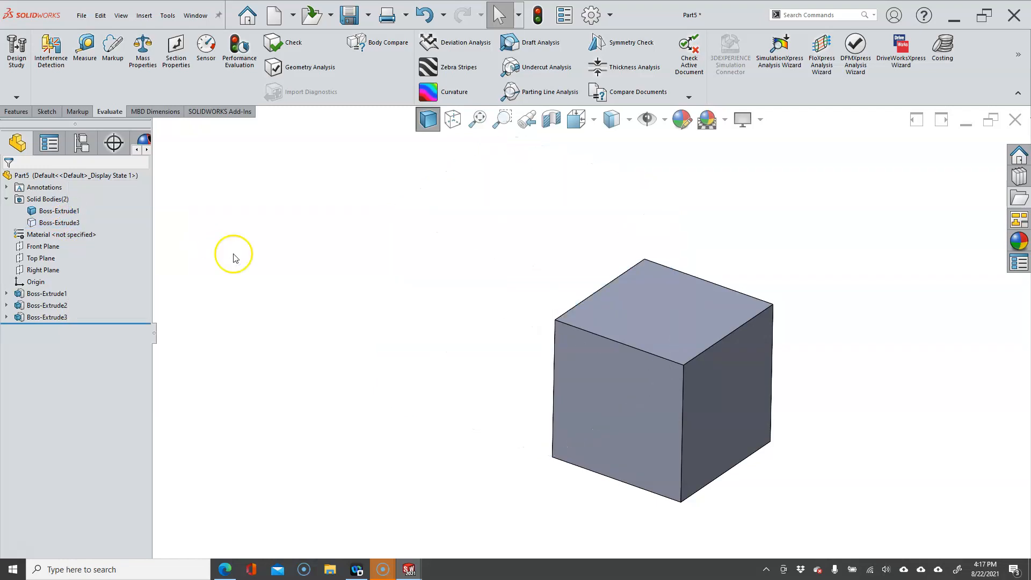
click(323, 386)
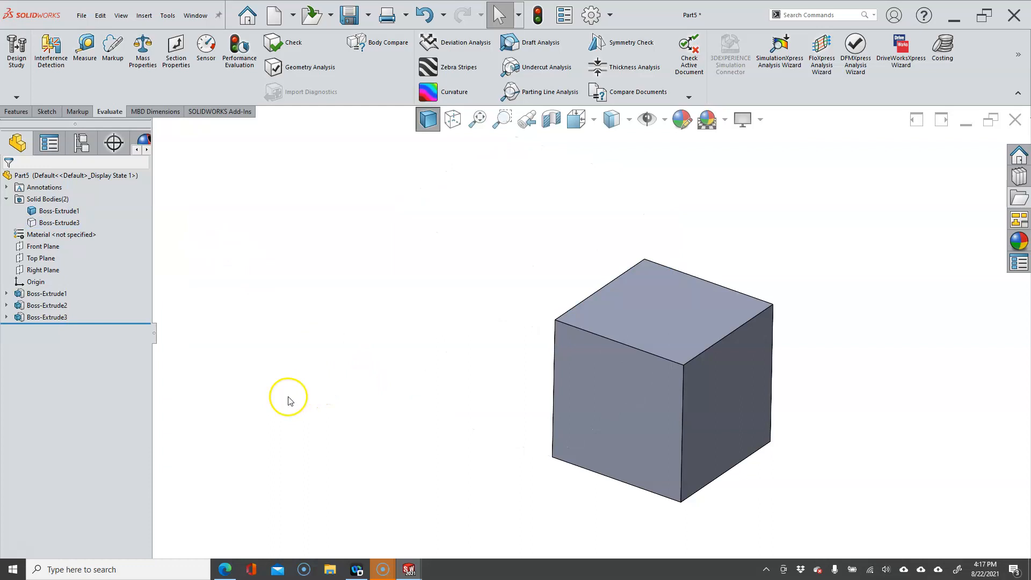